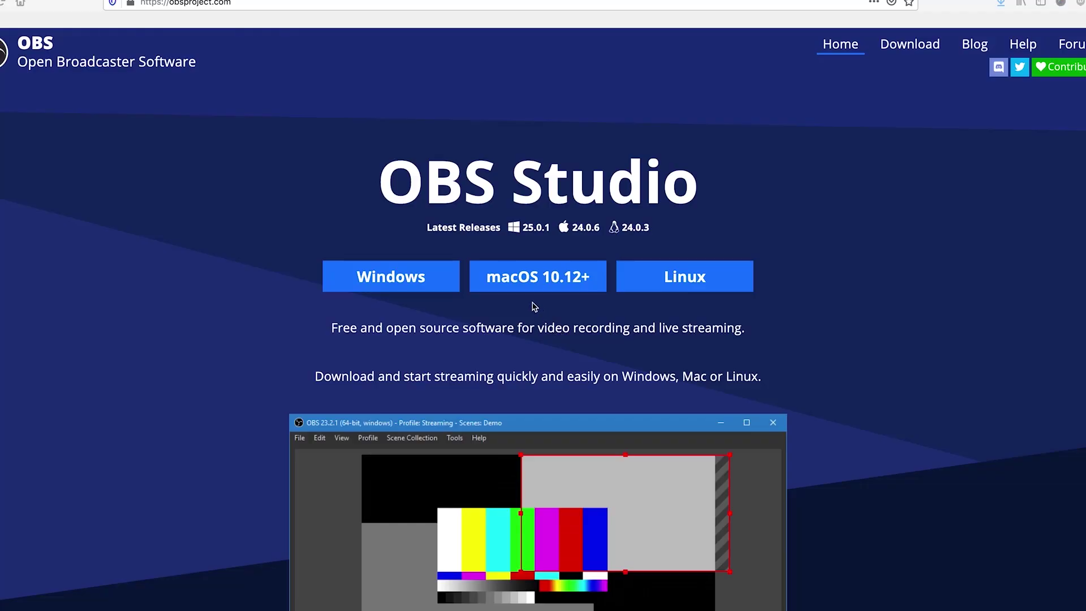
Download the macOS 10.12+ build of OBS Studio and open its disk image with DiskImageMounter
left_click(543, 282)
left_click(525, 286)
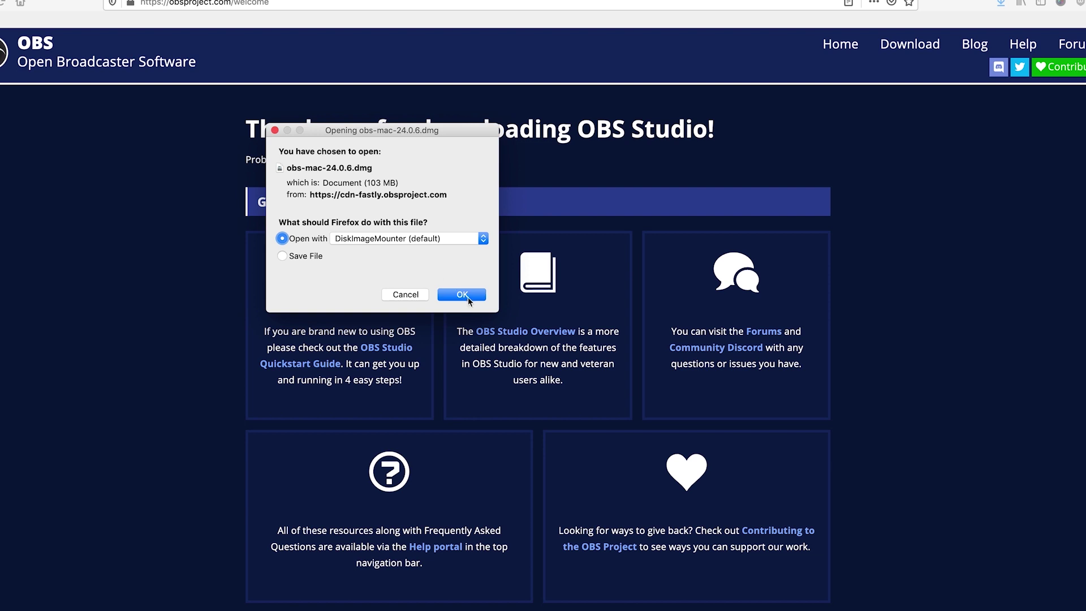
left_click(467, 296)
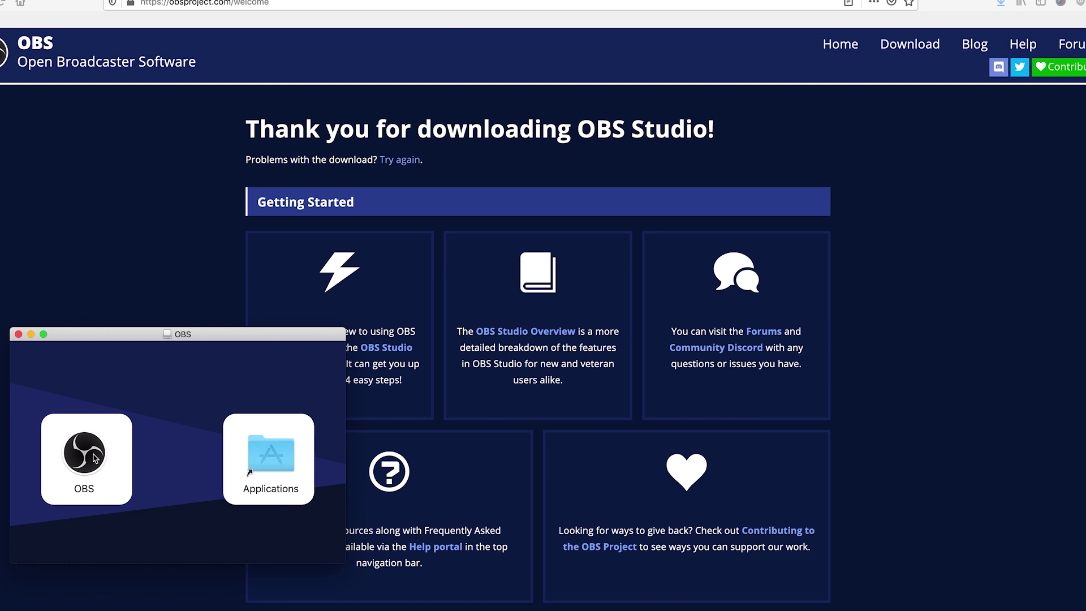
Copy the OBS app into Applications and launch it from the Dock's Applications stack
left_click_drag(95, 456, 269, 455)
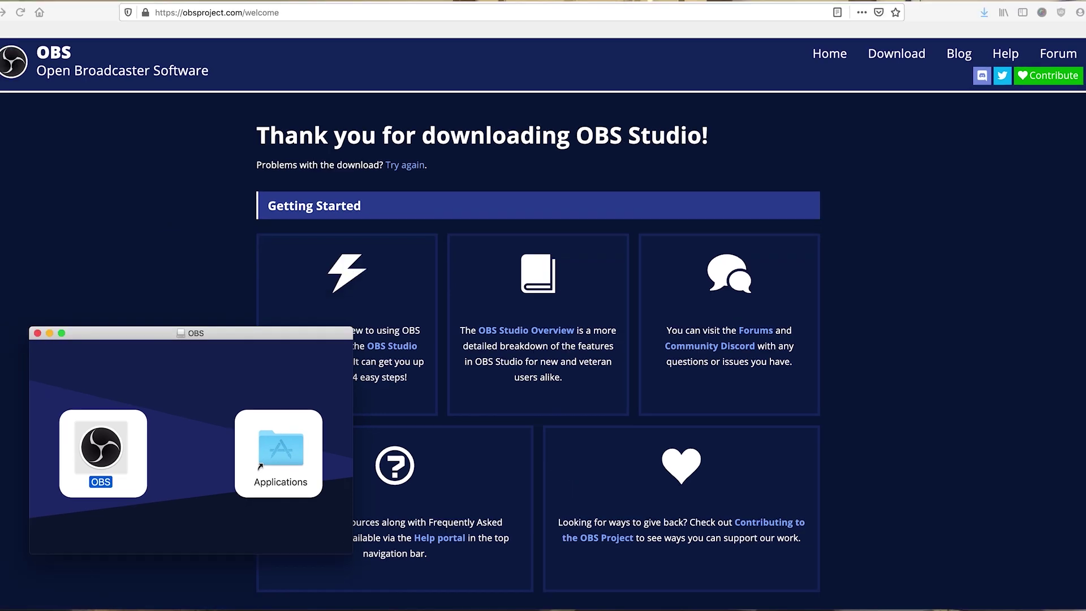
mouse_move(888, 601)
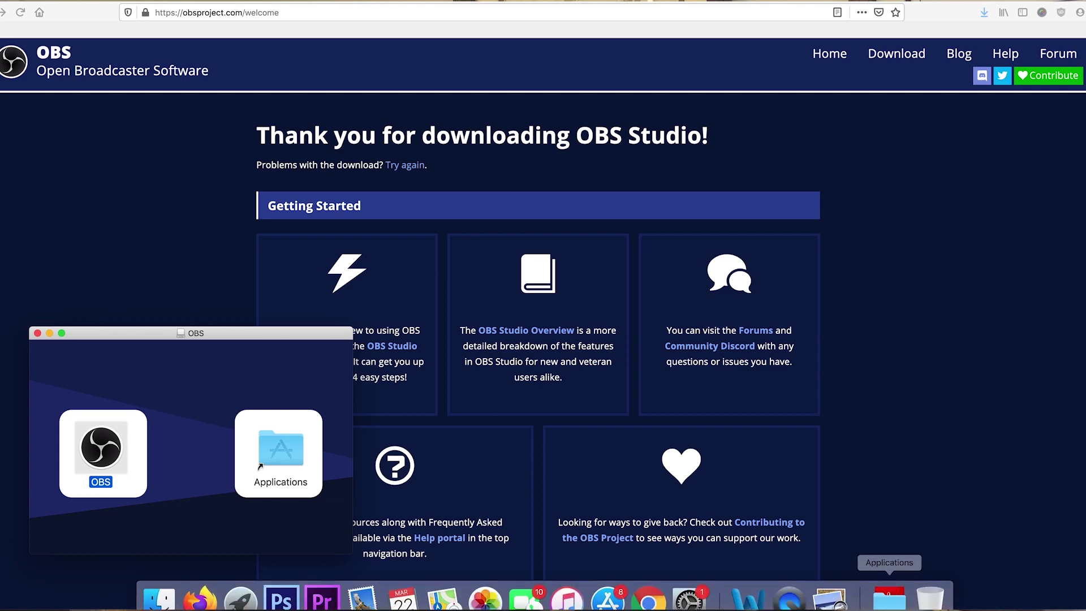
left_click(886, 600)
scroll(844, 307, "down", 5)
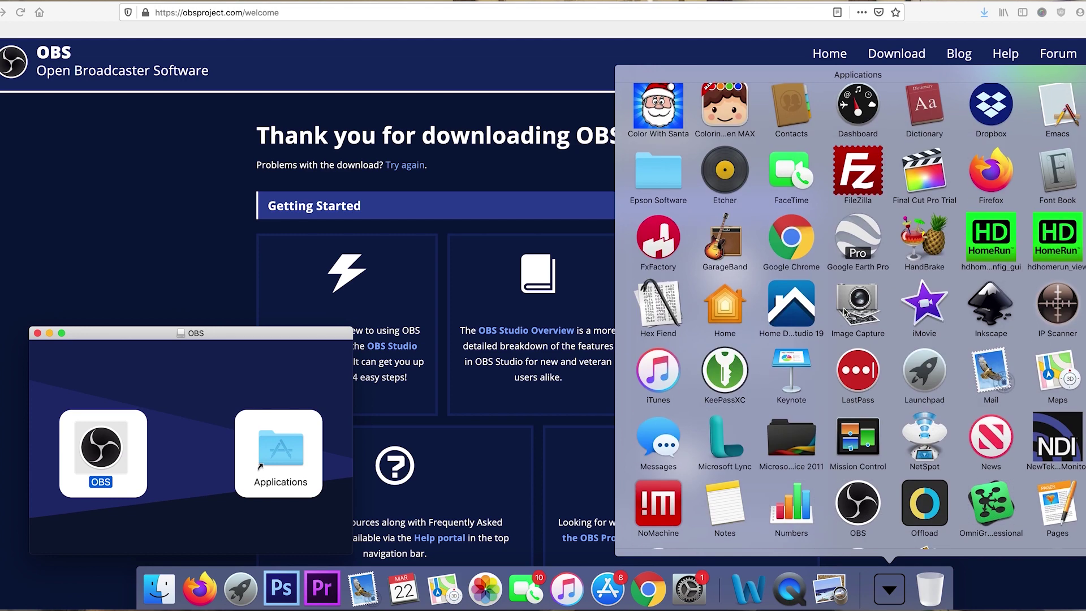
scroll(843, 317, "down", 2)
left_click(859, 423)
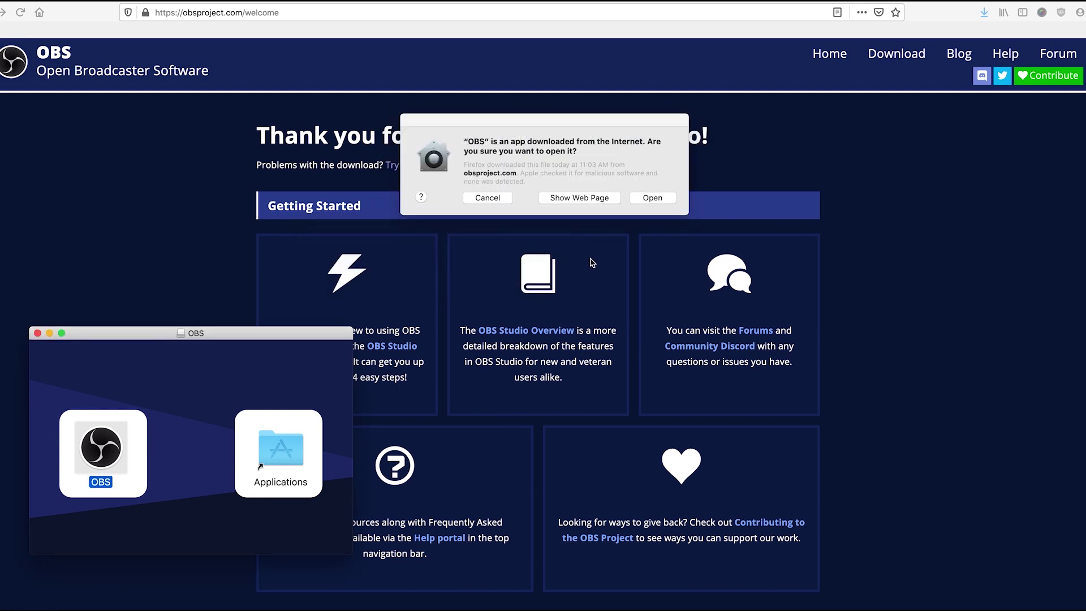
Confirm opening the internet-downloaded OBS app in the macOS Gatekeeper warning
left_click(650, 200)
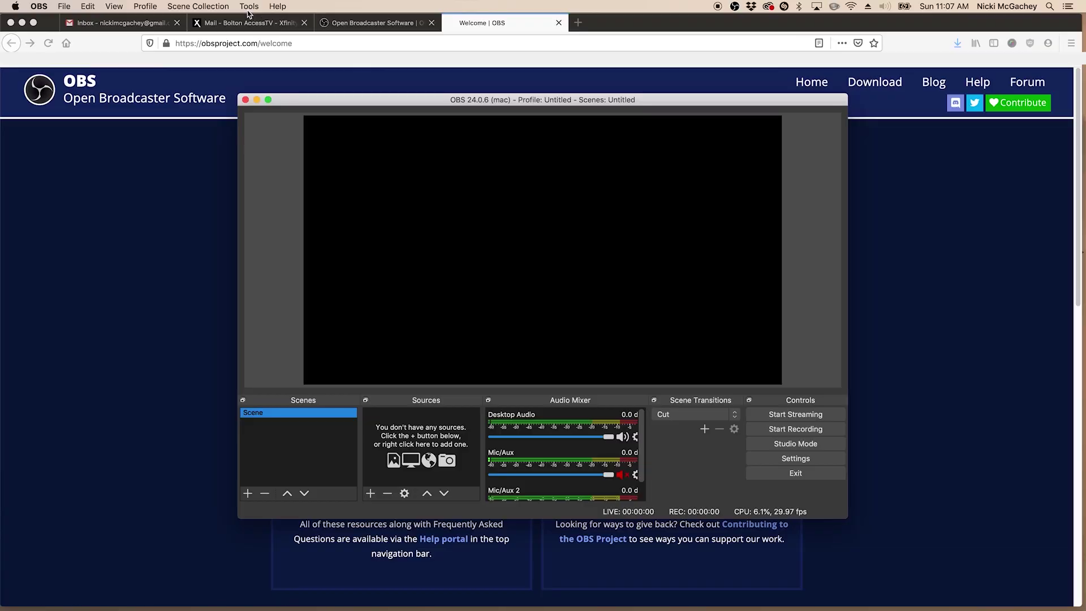
Run the Auto-Configuration Wizard optimised for streaming, with FPS set to Use Current (29.97)
left_click(248, 7)
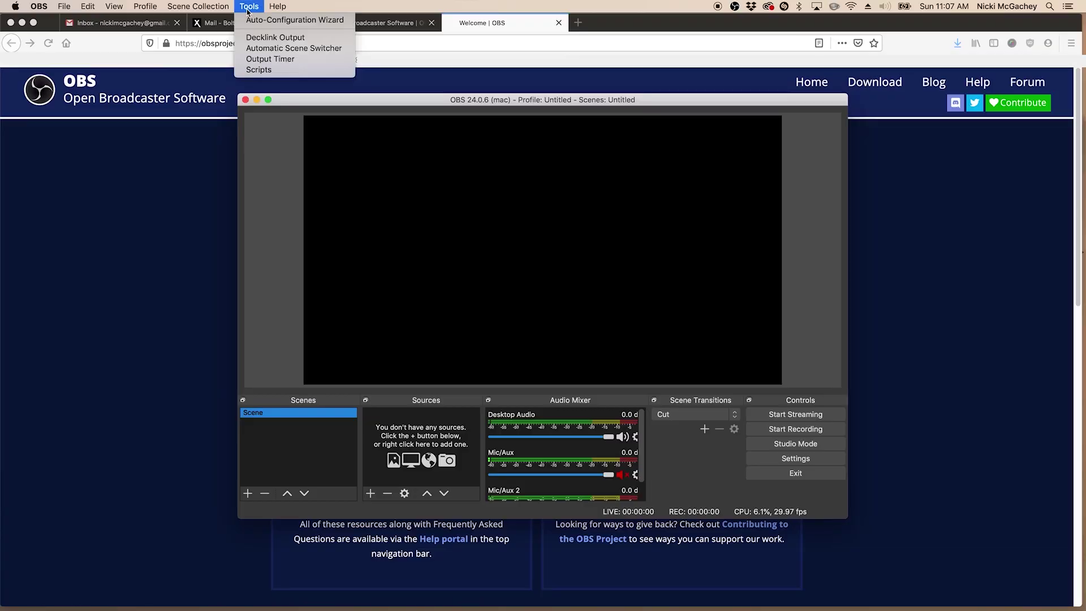
left_click(283, 21)
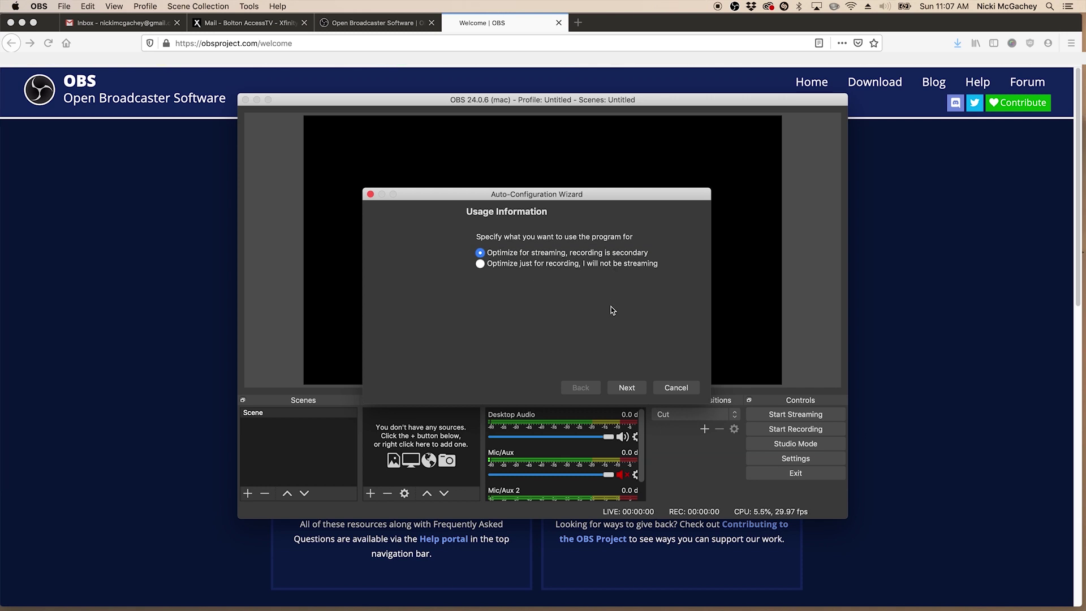
left_click(627, 388)
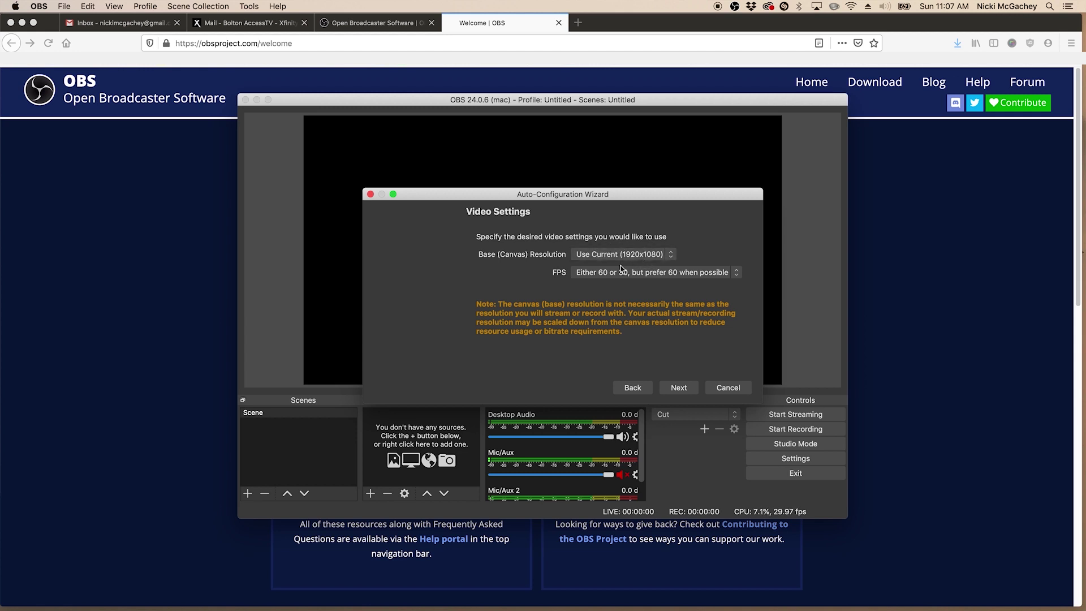
left_click(714, 275)
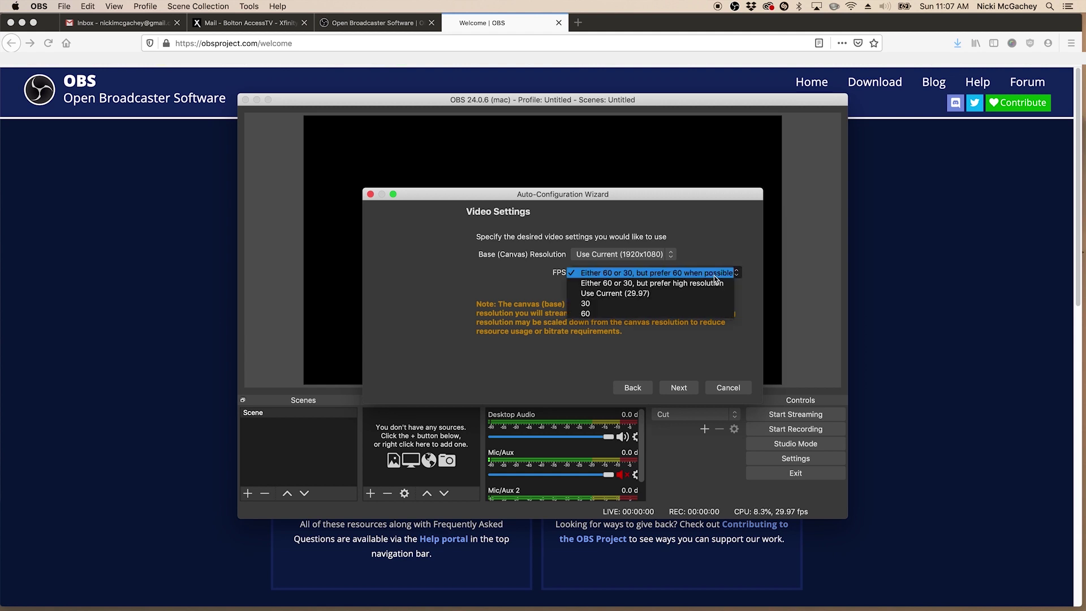
left_click(650, 294)
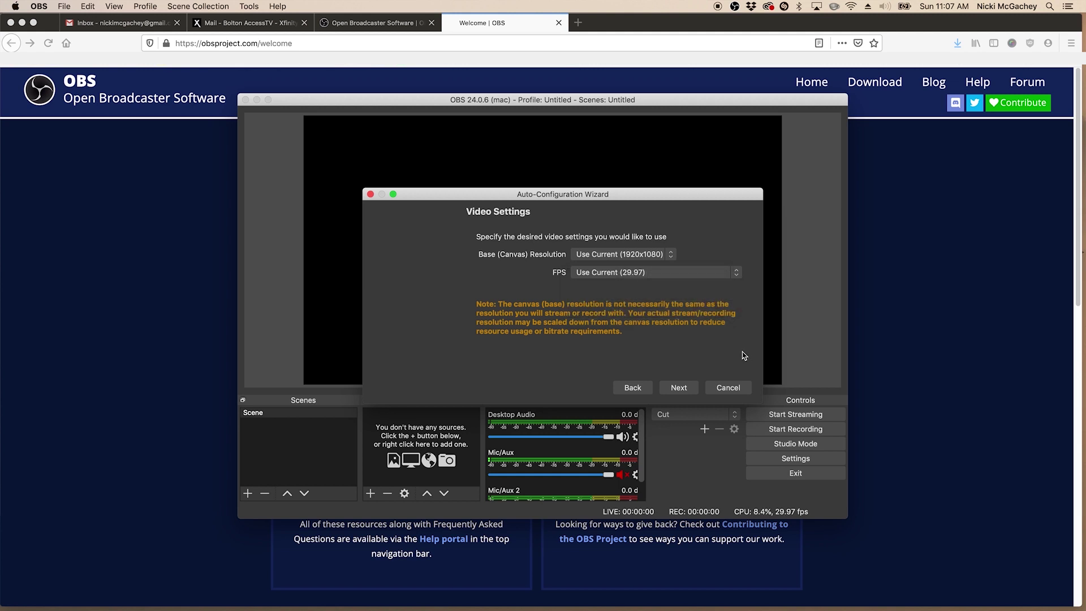
left_click(680, 390)
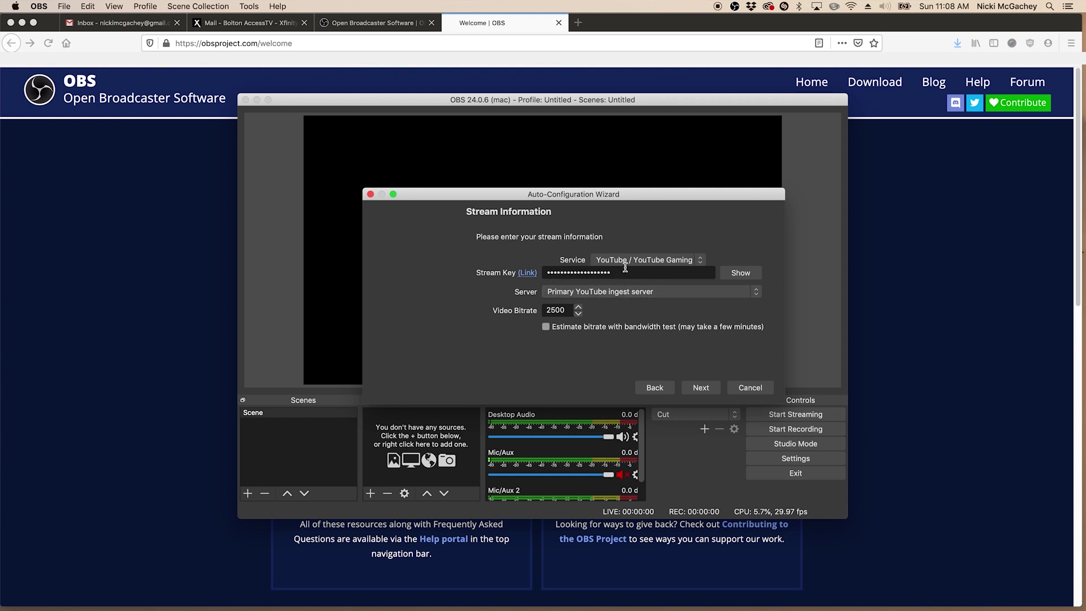
Finish the wizard with YouTube / YouTube Gaming and the primary ingest server, then apply the recommended settings
left_click(627, 262)
left_click(637, 298)
left_click(623, 293)
left_click(690, 384)
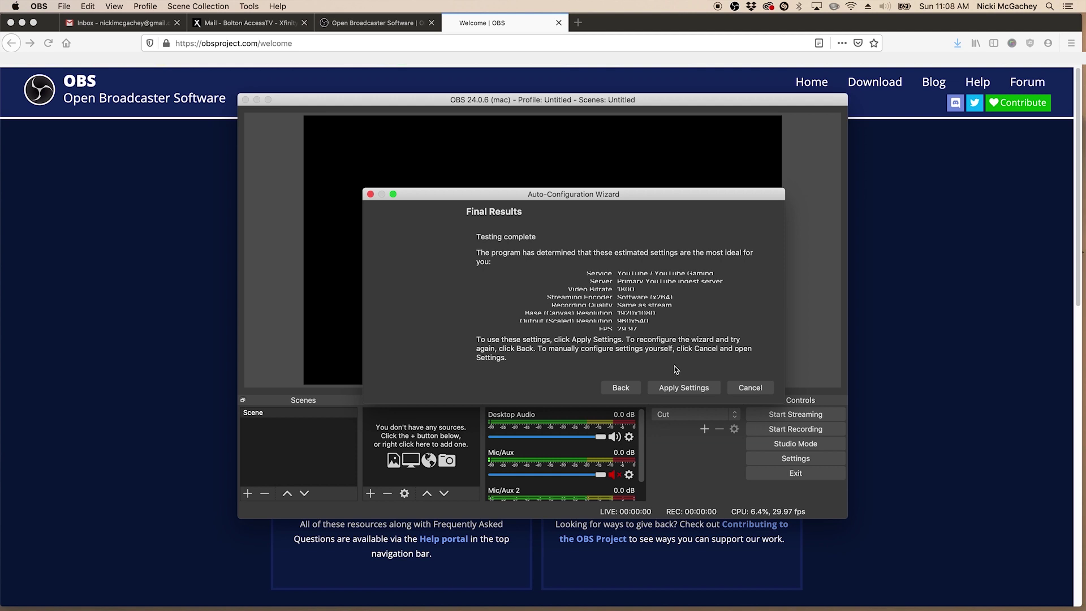
left_click(679, 387)
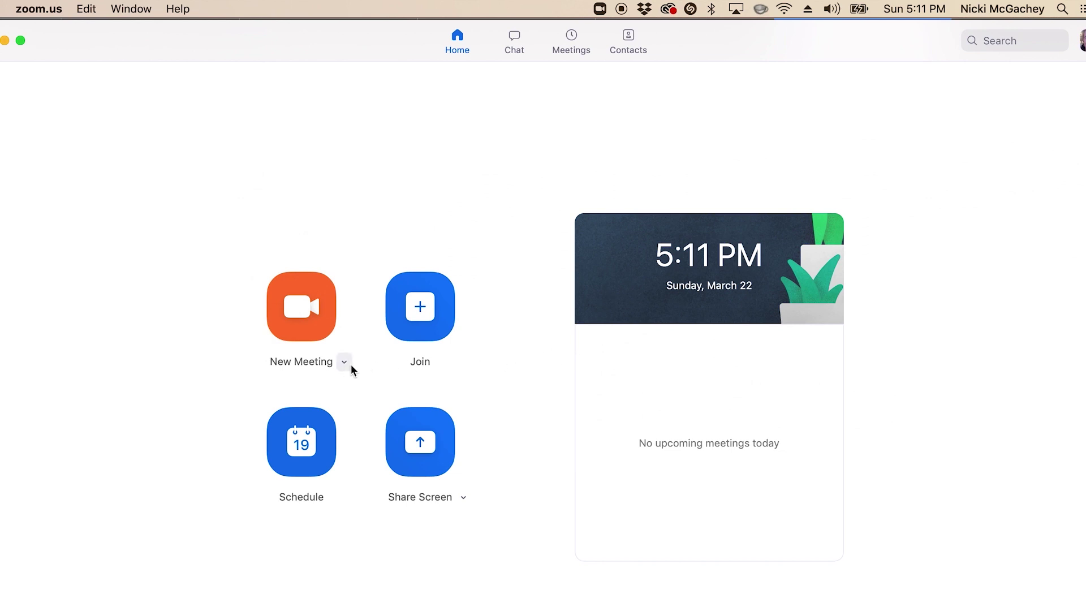
Open Zoom's Schedule meeting form after glancing at the New Meeting options
left_click(341, 363)
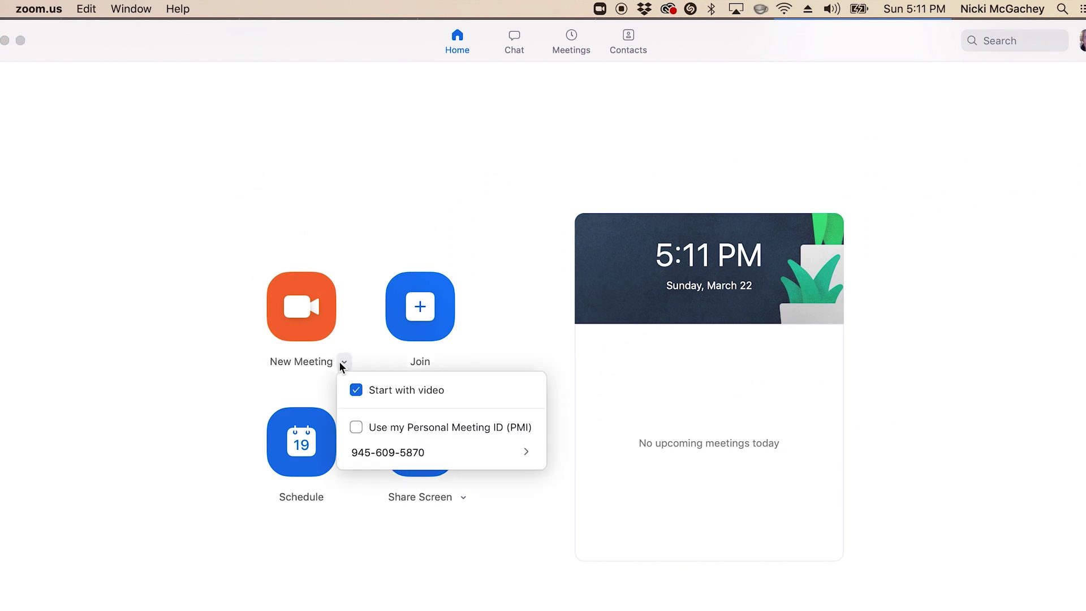
left_click(368, 306)
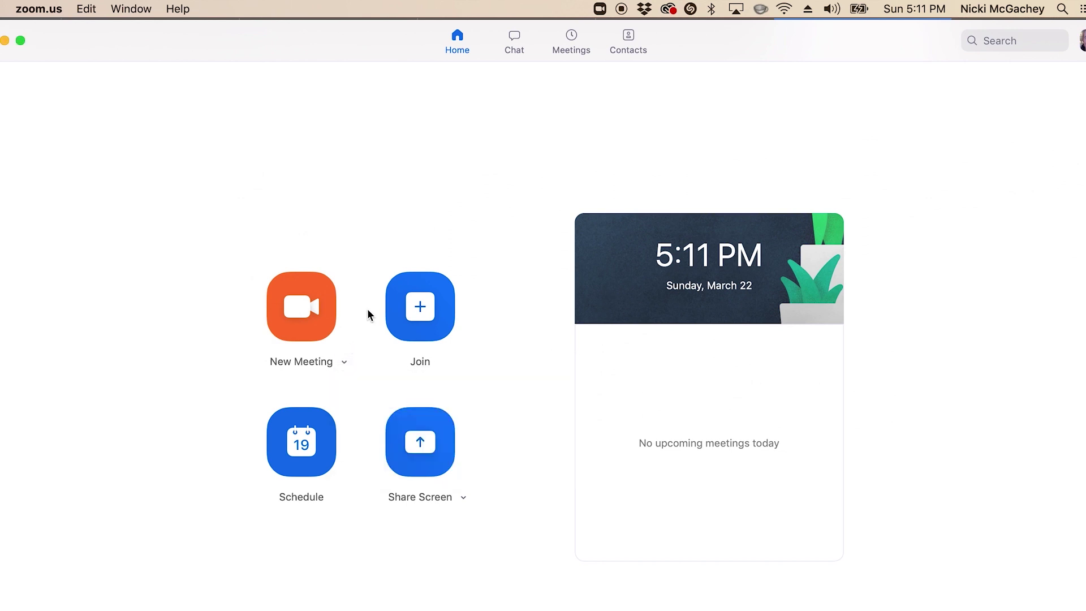
left_click(314, 467)
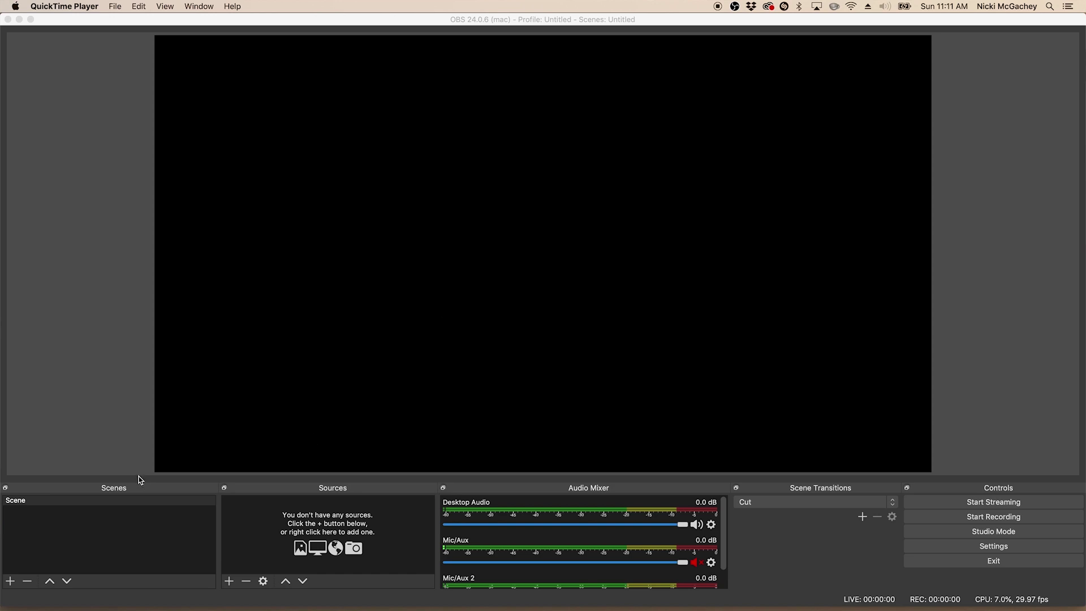
Add a scene named 'Intro' and delete the default Scene
left_click(11, 581)
type("I")
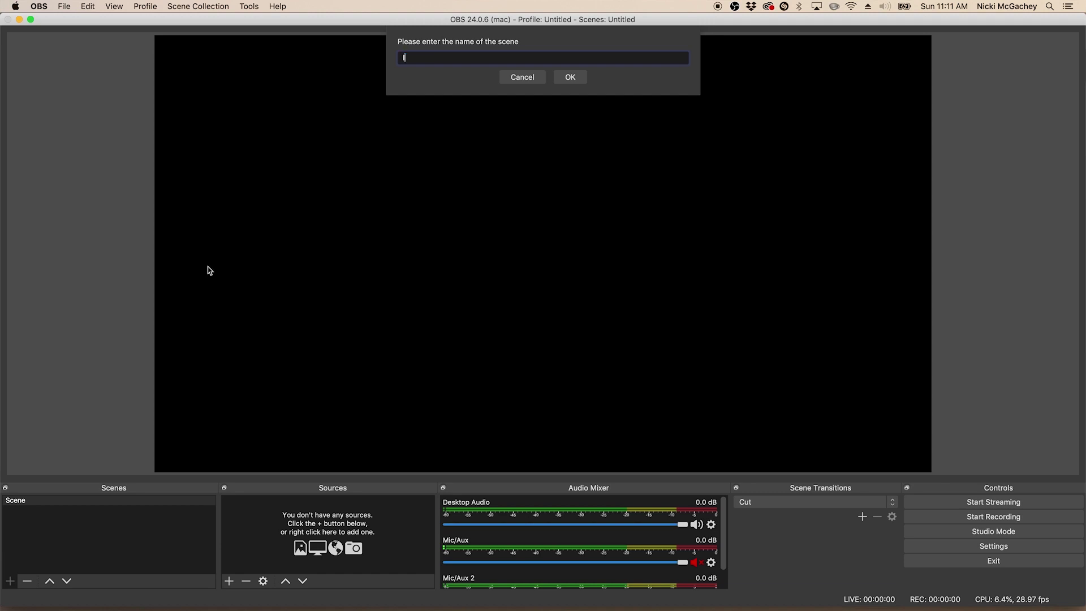
type("ntro")
left_click(564, 79)
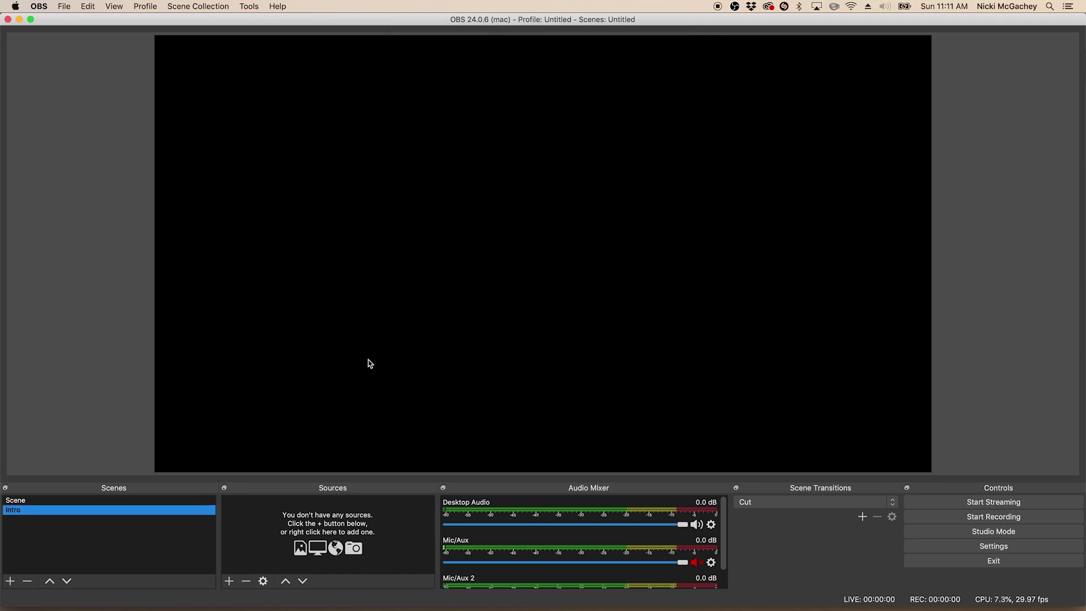
left_click(18, 502)
left_click(27, 581)
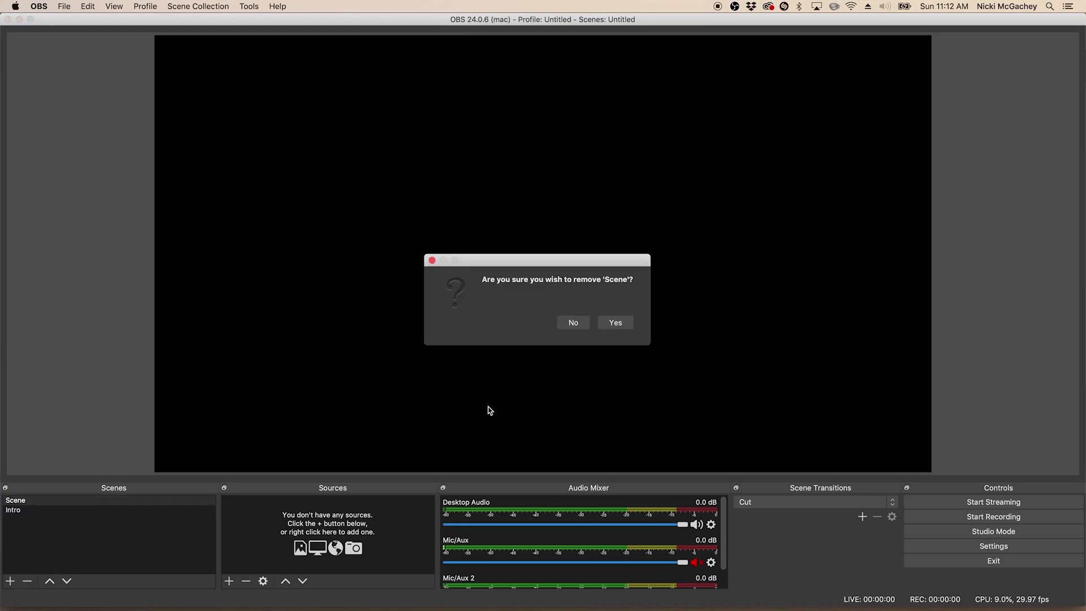
left_click(617, 323)
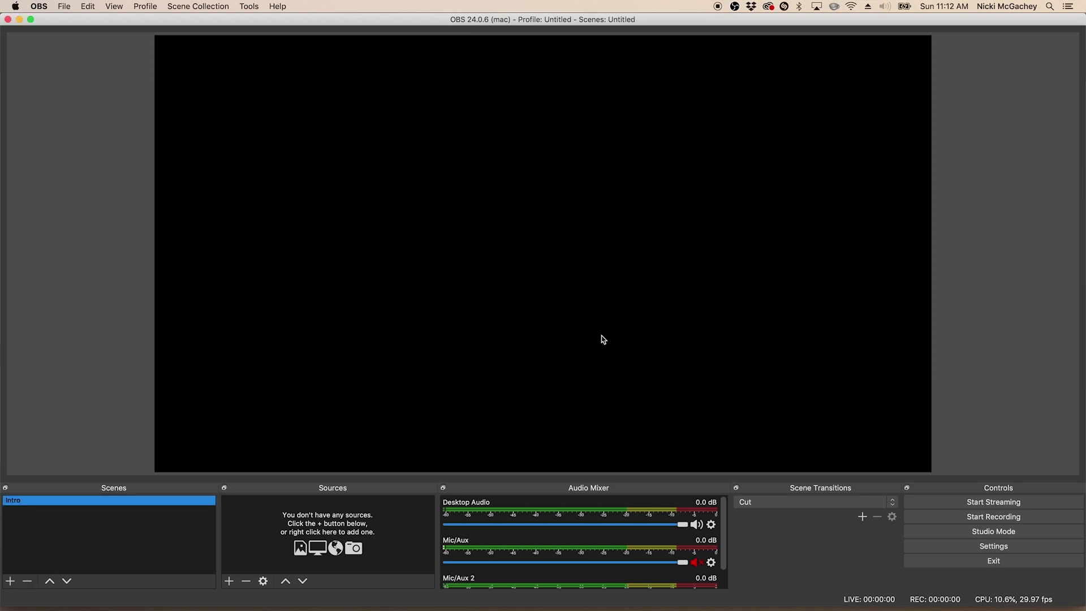
Add a second scene named 'meeting'
left_click(10, 581)
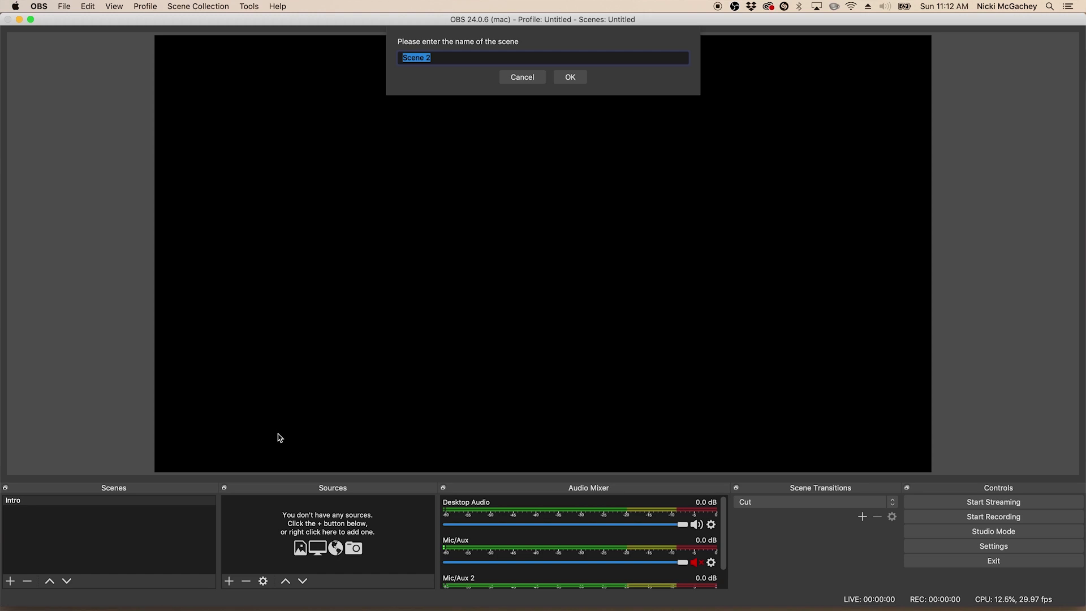
type("meeting")
left_click(569, 77)
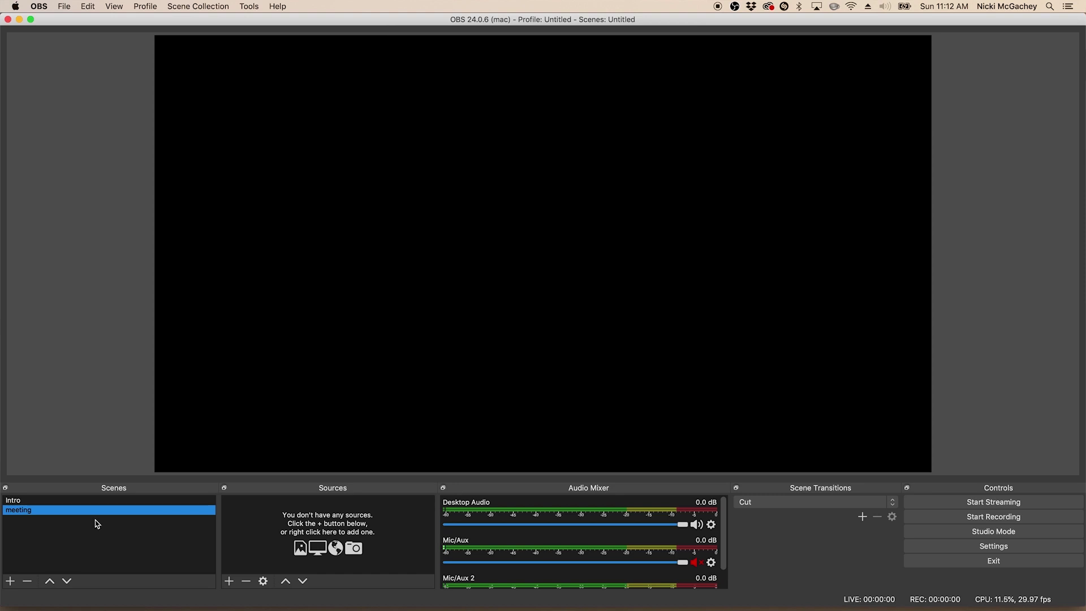
Select the Intro scene and create a new Image source in it
left_click(15, 501)
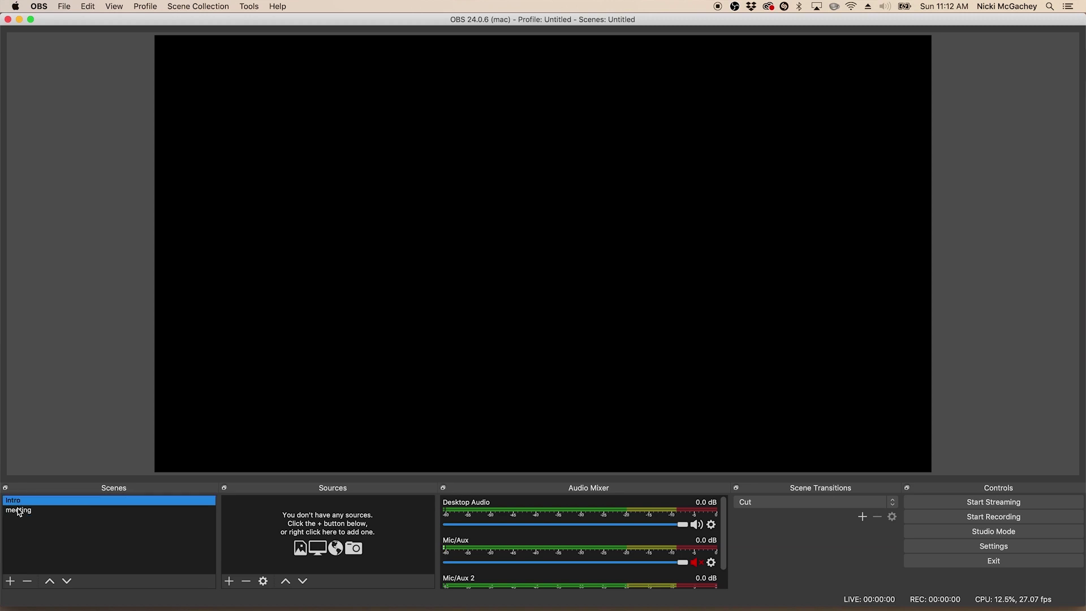
left_click(229, 581)
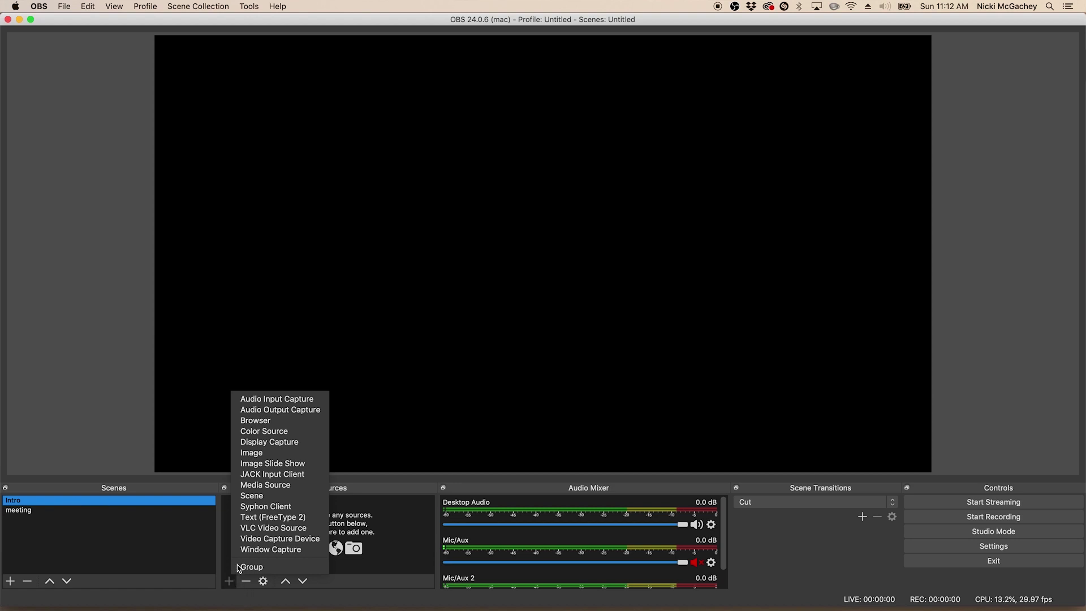
left_click(257, 454)
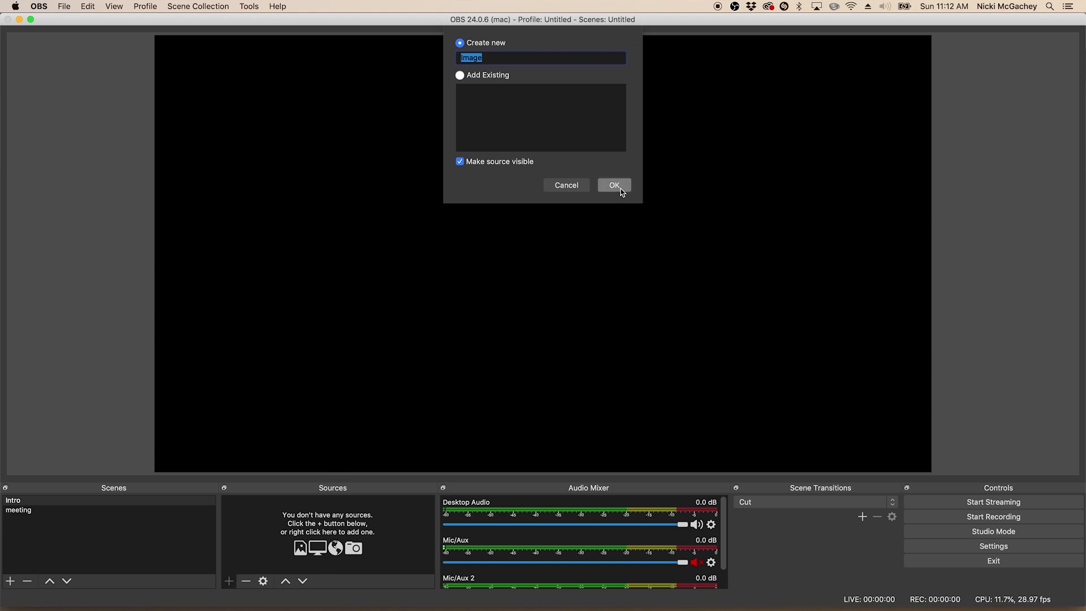
left_click(621, 189)
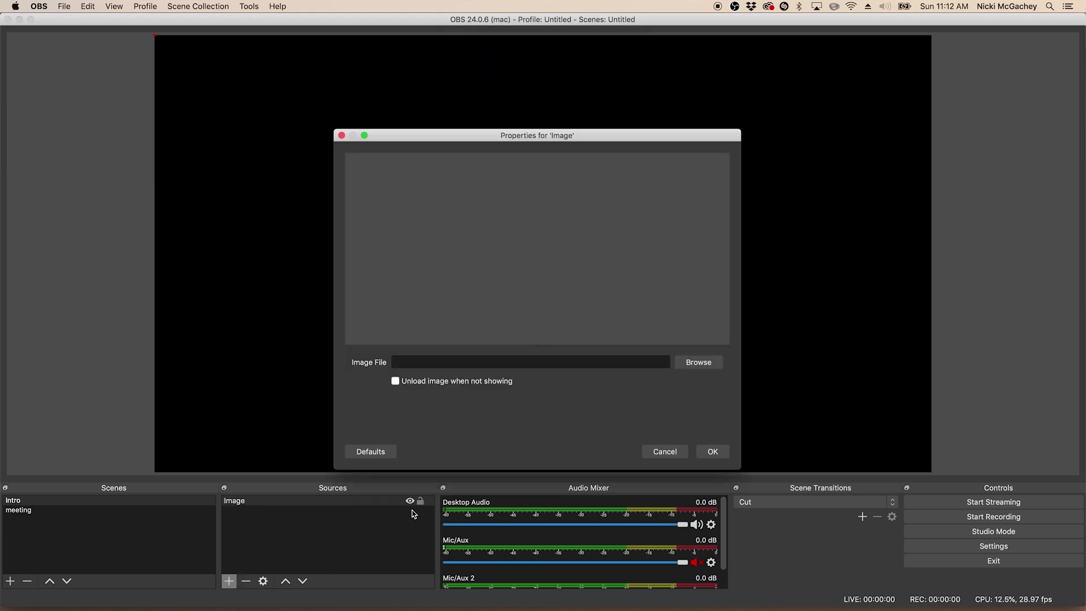
Set the image file to Bolton-Access-TV-Logo-Widescreen.jpg from Bolton Access > Bolton TV Design > Logo Still
left_click(696, 366)
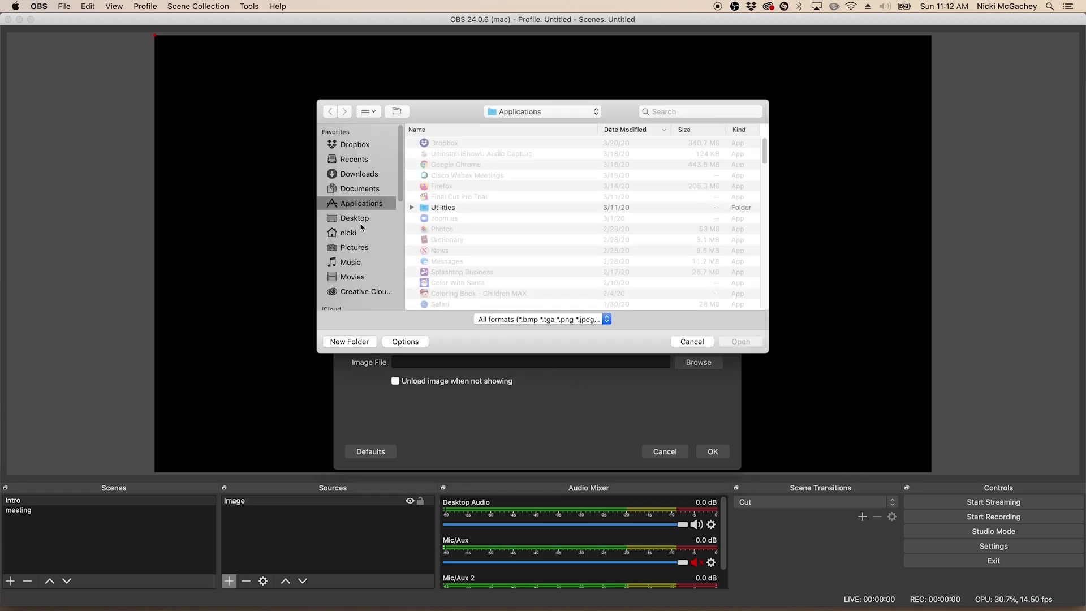
left_click(368, 221)
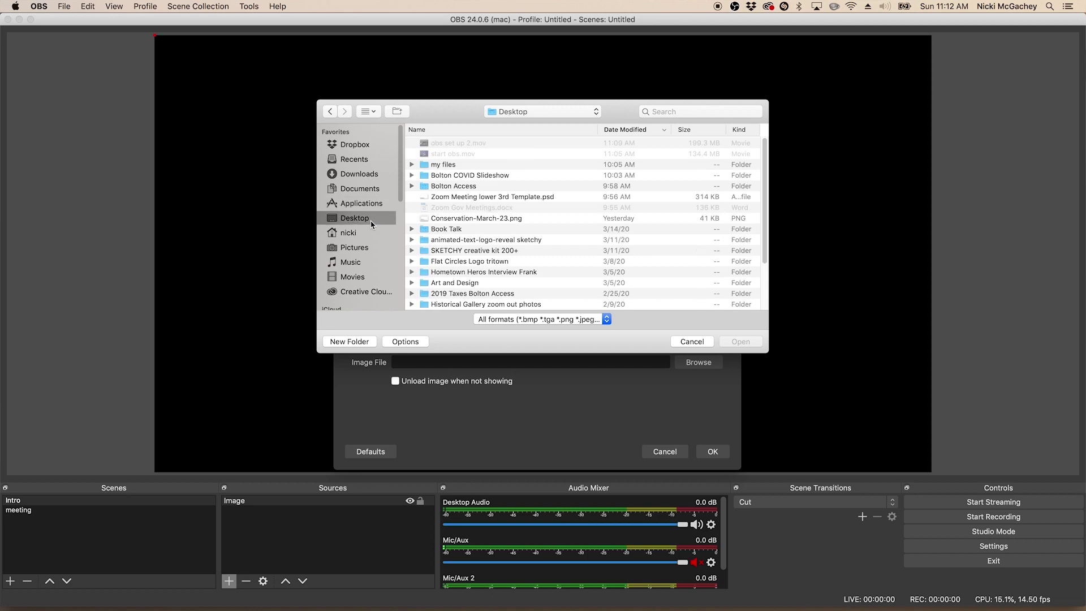
left_click(468, 189)
double_click(419, 188)
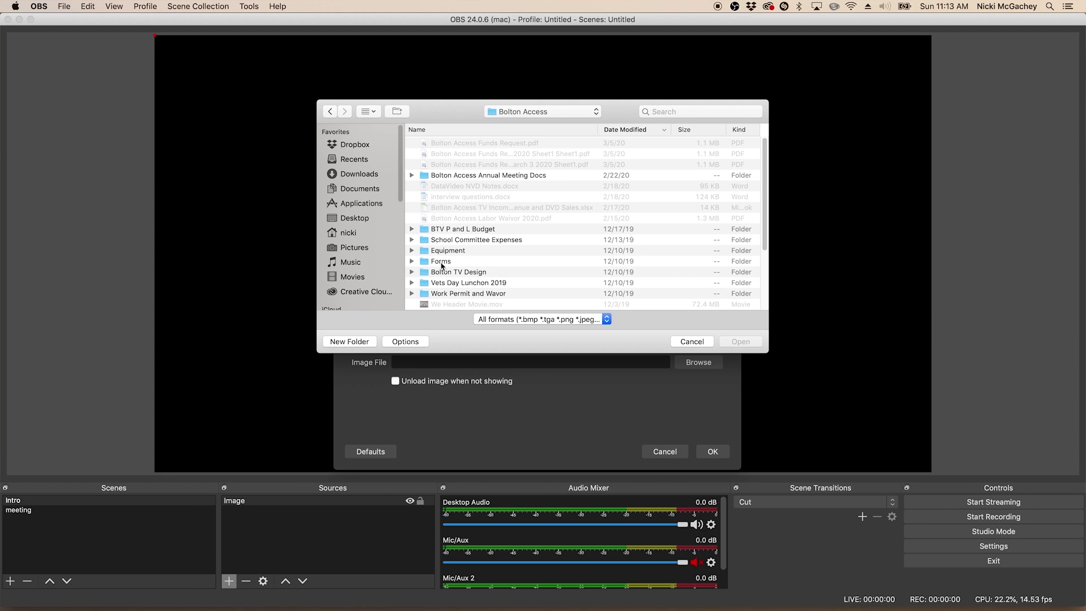
left_click(412, 272)
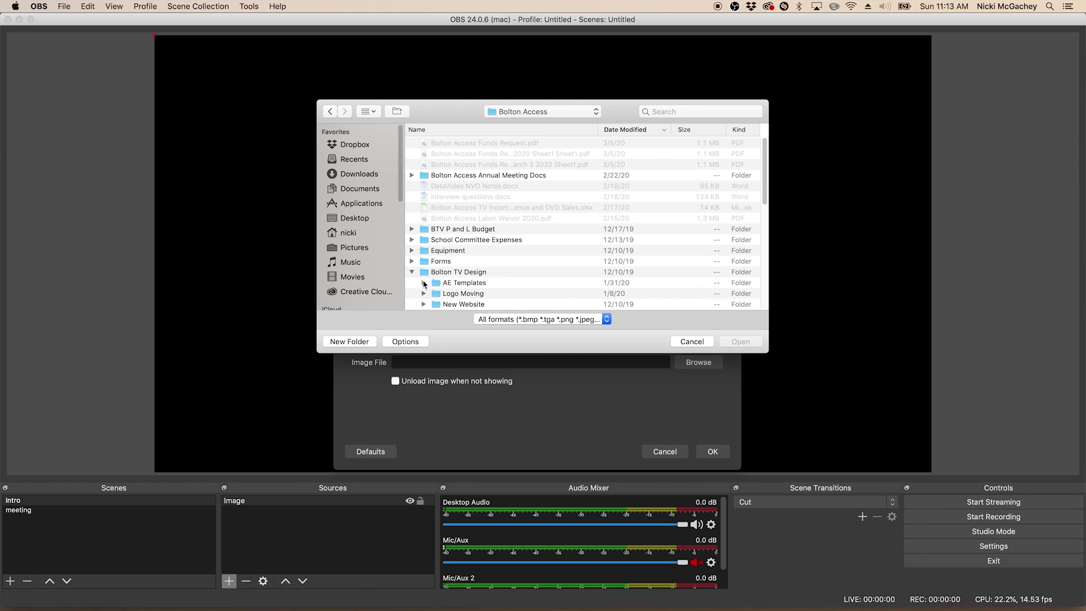
scroll(440, 300, "down", 1)
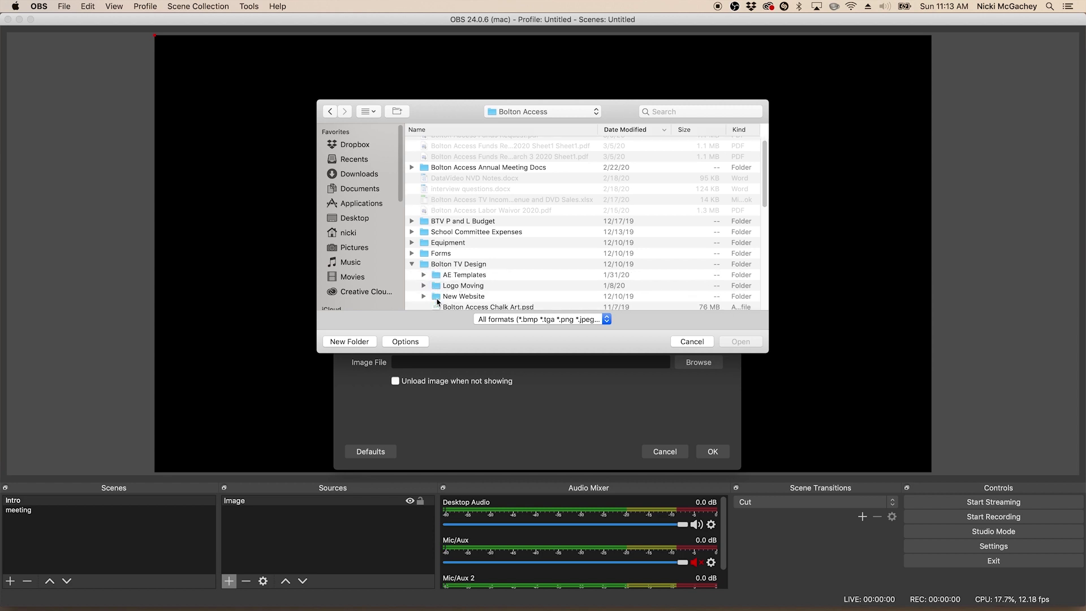
scroll(440, 299, "down", 3)
left_click(424, 283)
scroll(440, 294, "down", 3)
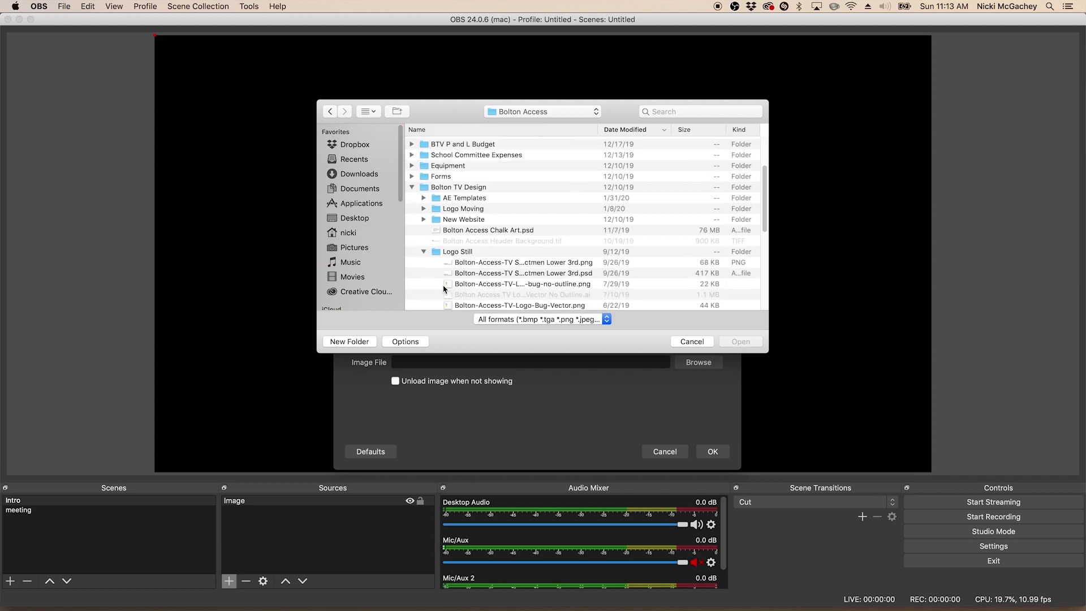
scroll(444, 288, "down", 2)
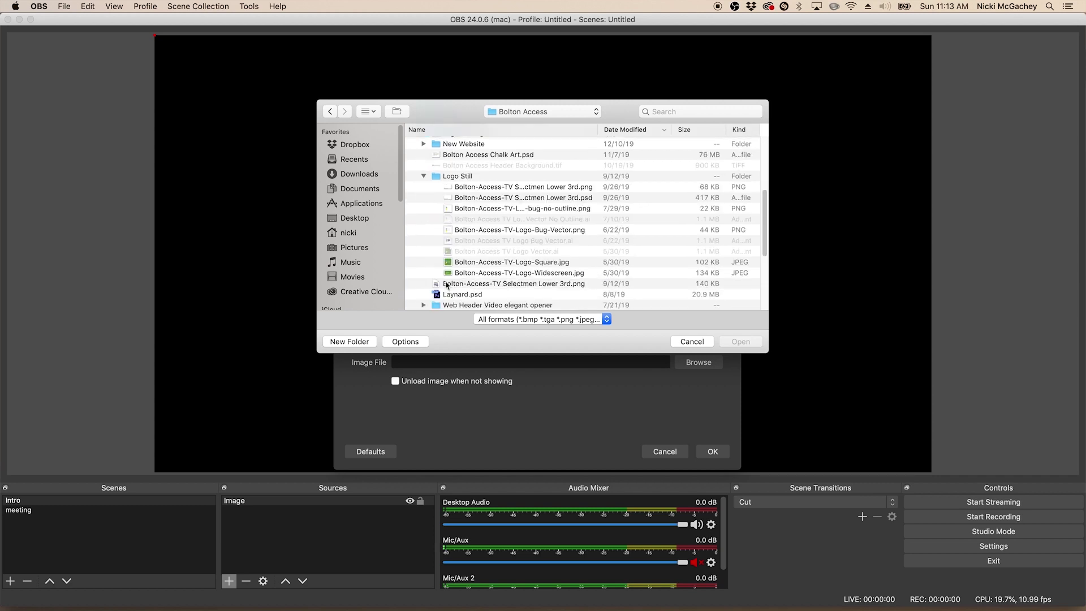
left_click(507, 274)
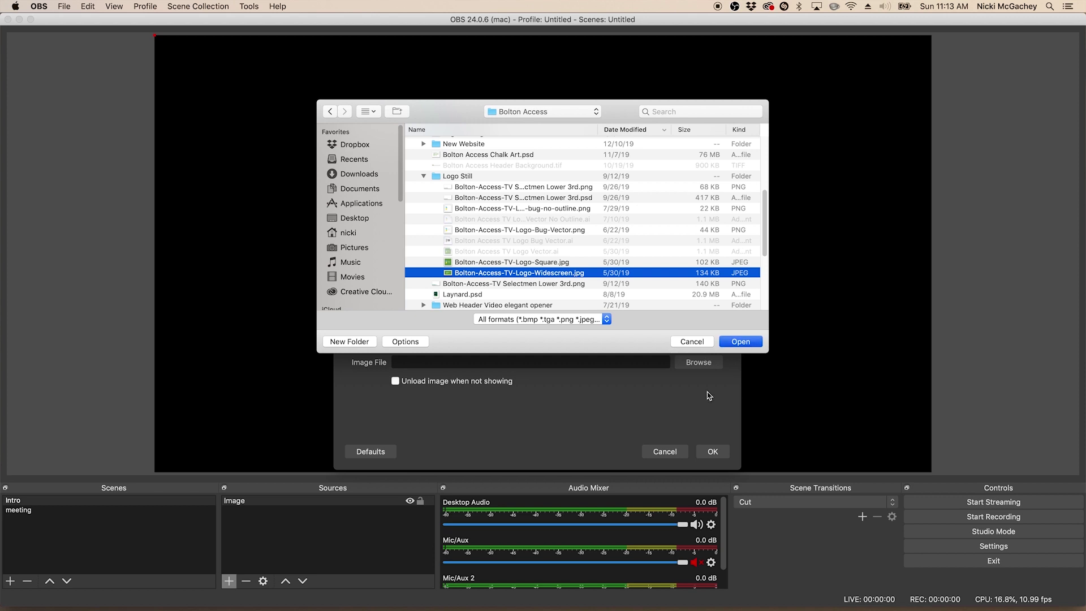
key("Return")
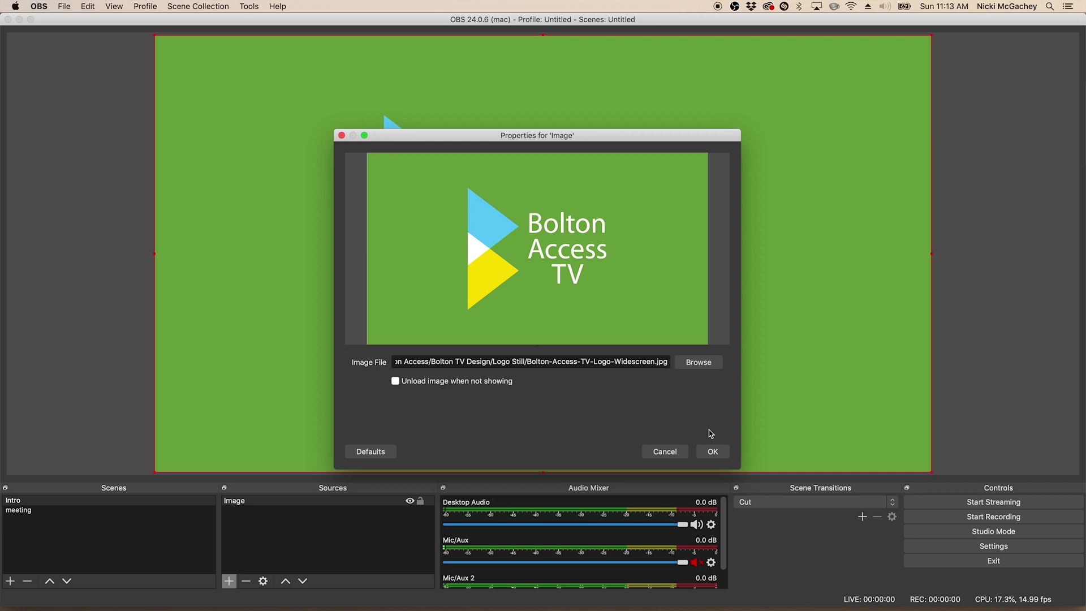
left_click(712, 451)
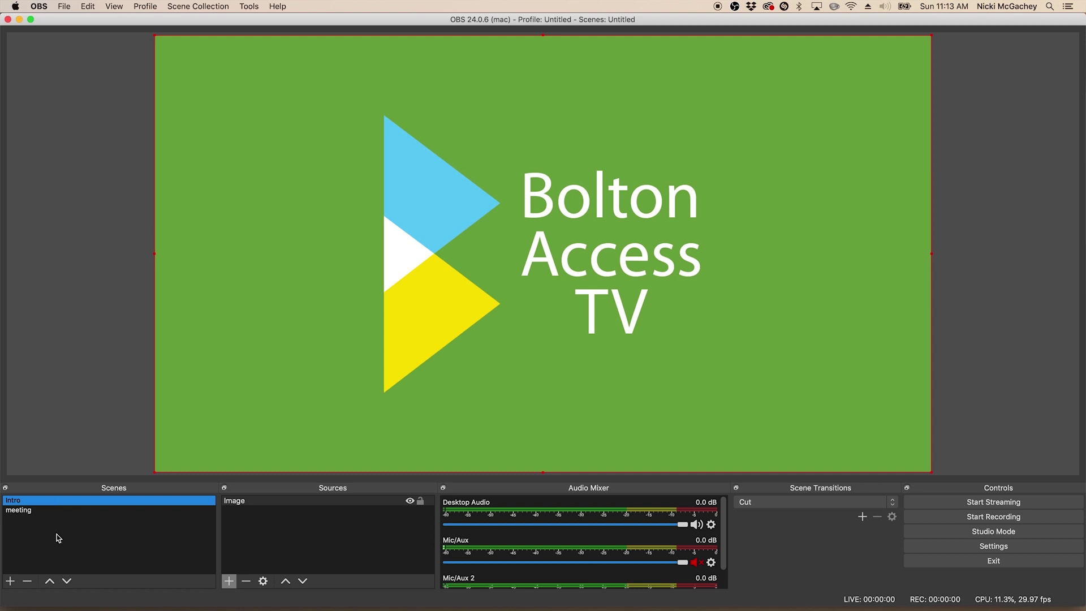
Select the empty 'meeting' scene in the Scenes panel
left_click(24, 511)
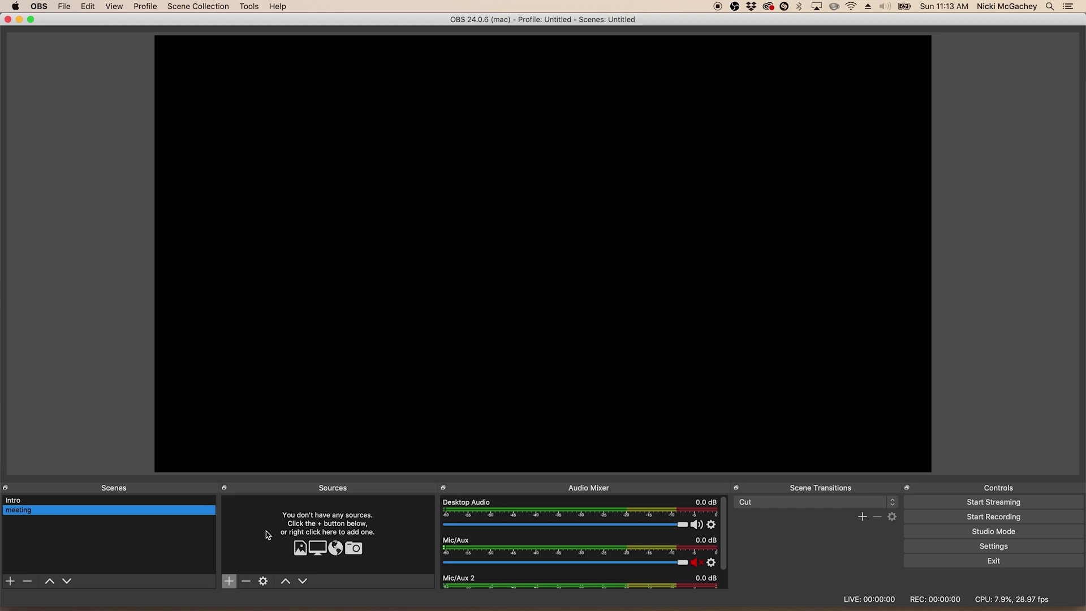
Launch zoom.us from the Dock's Applications stack
mouse_move(296, 609)
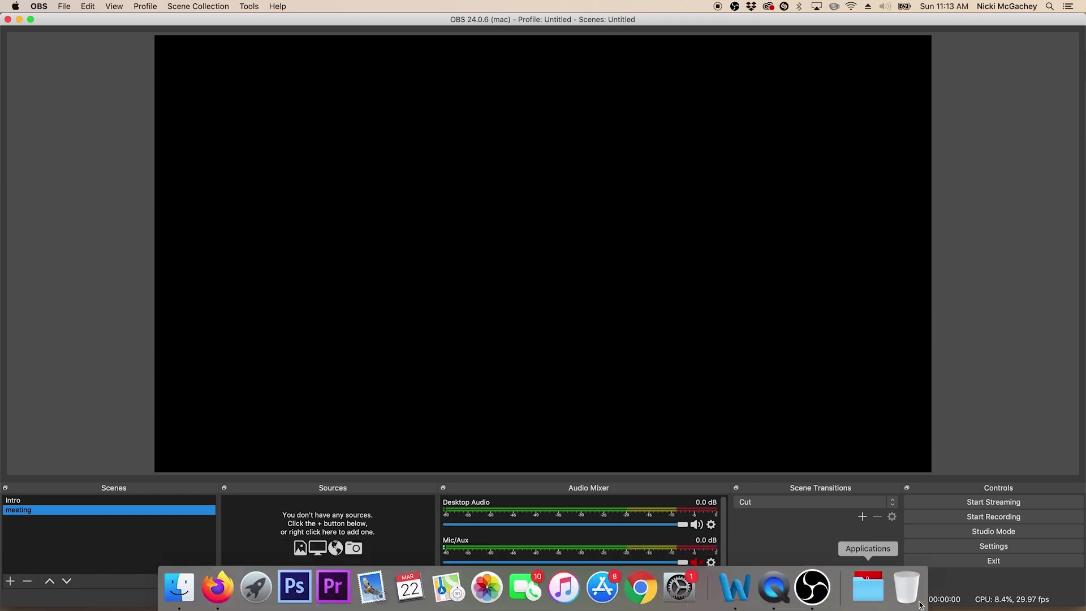
left_click(867, 587)
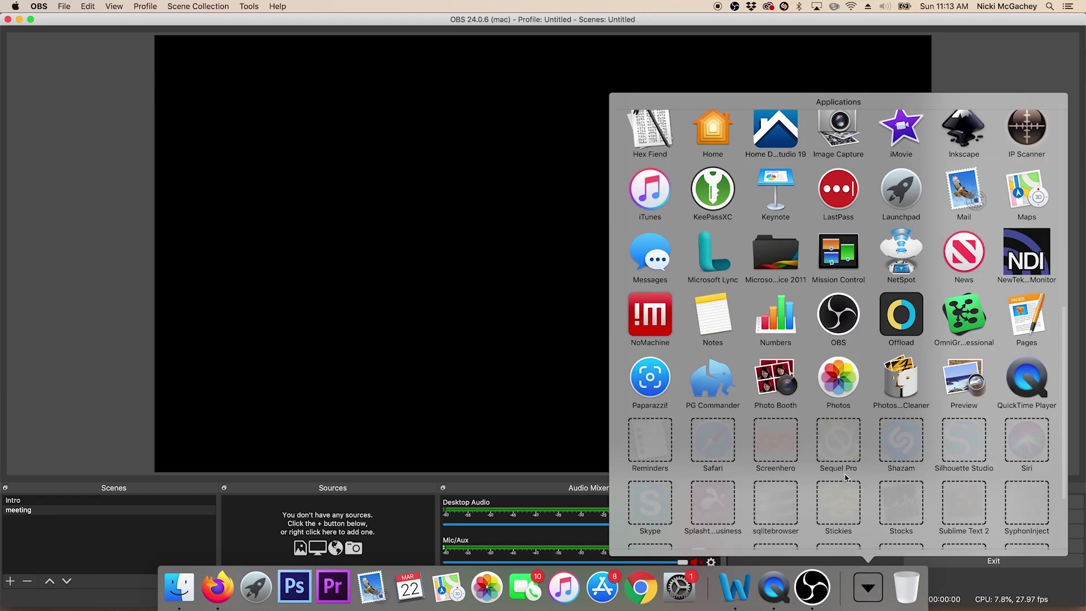
scroll(845, 478, "down", 3)
left_click(838, 513)
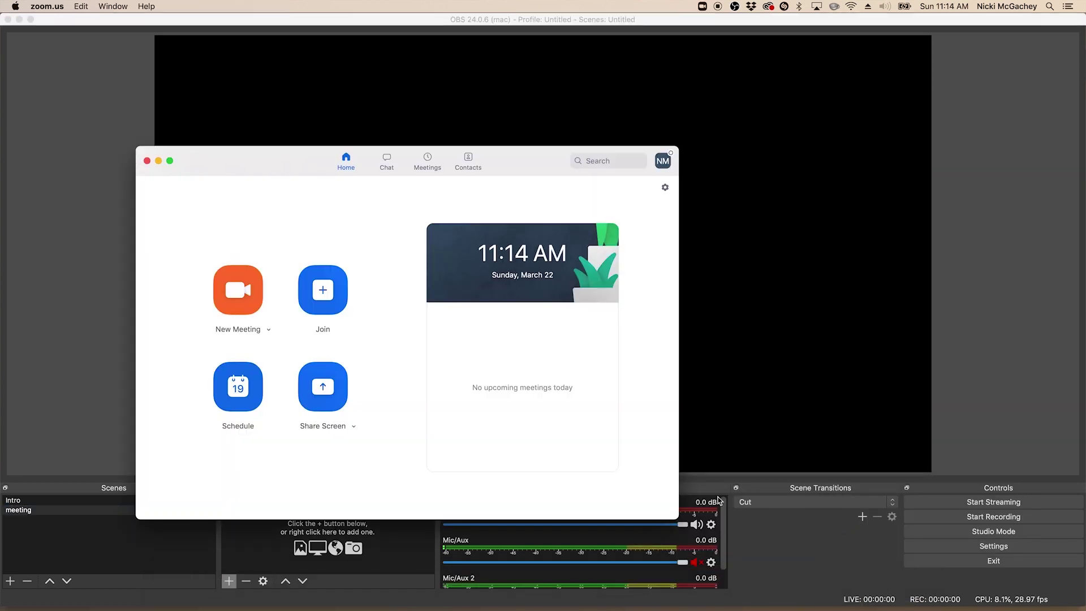
Place Zoom at the upper right, narrow OBS to half width, hide Firefox, and select the meeting scene
left_click_drag(518, 159, 919, 61)
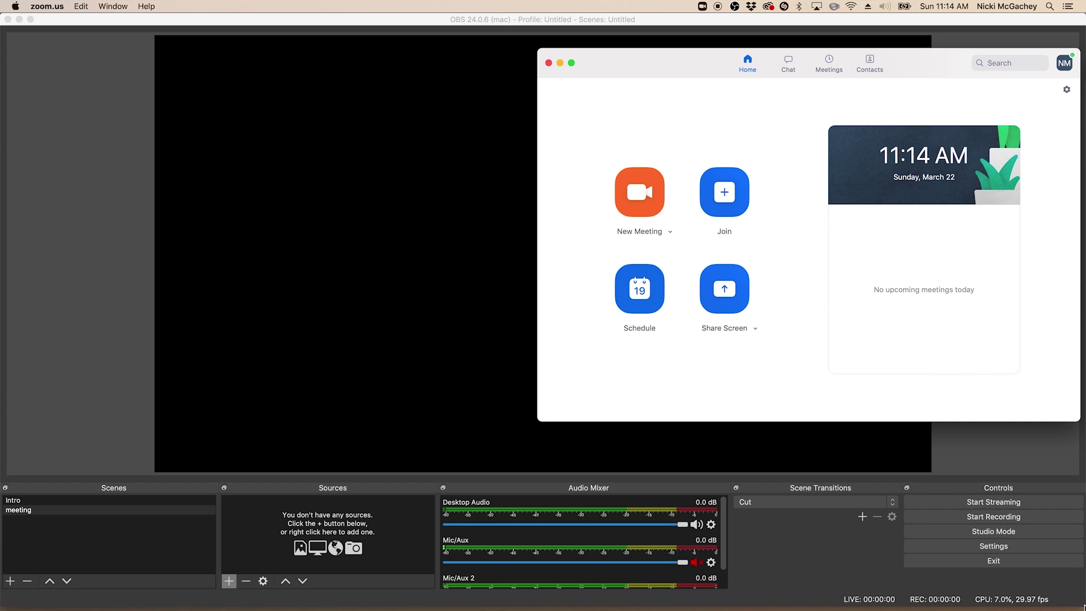
left_click_drag(1079, 604, 534, 571)
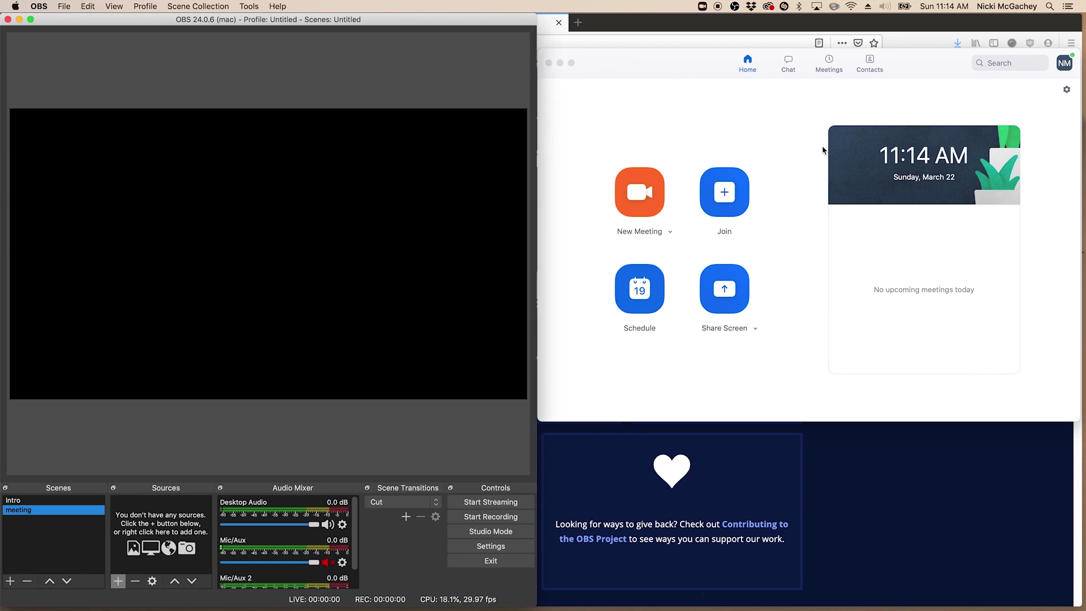
left_click(677, 42)
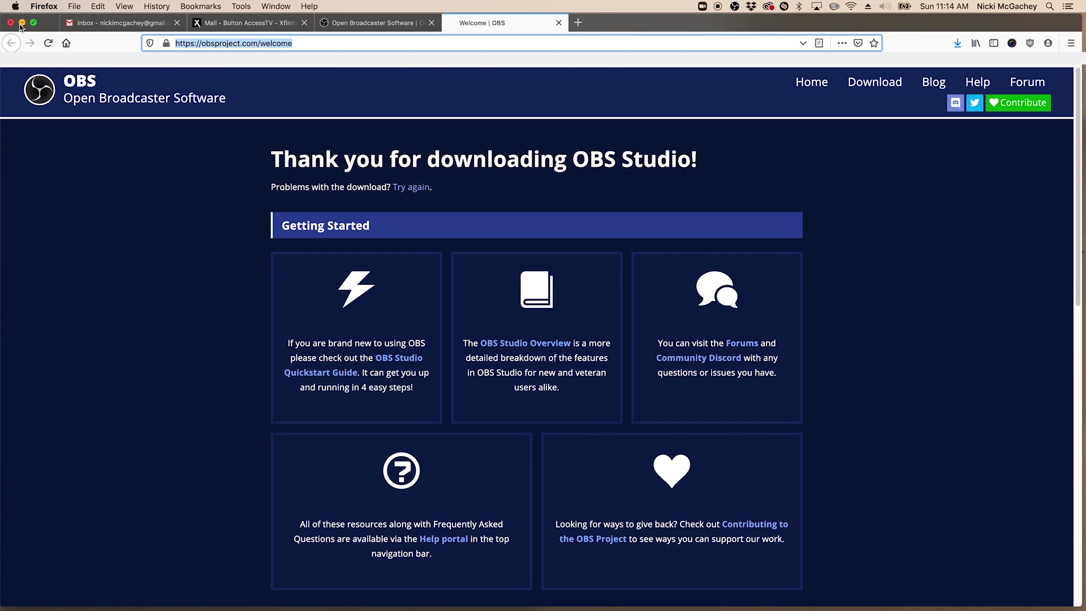
key("super+m")
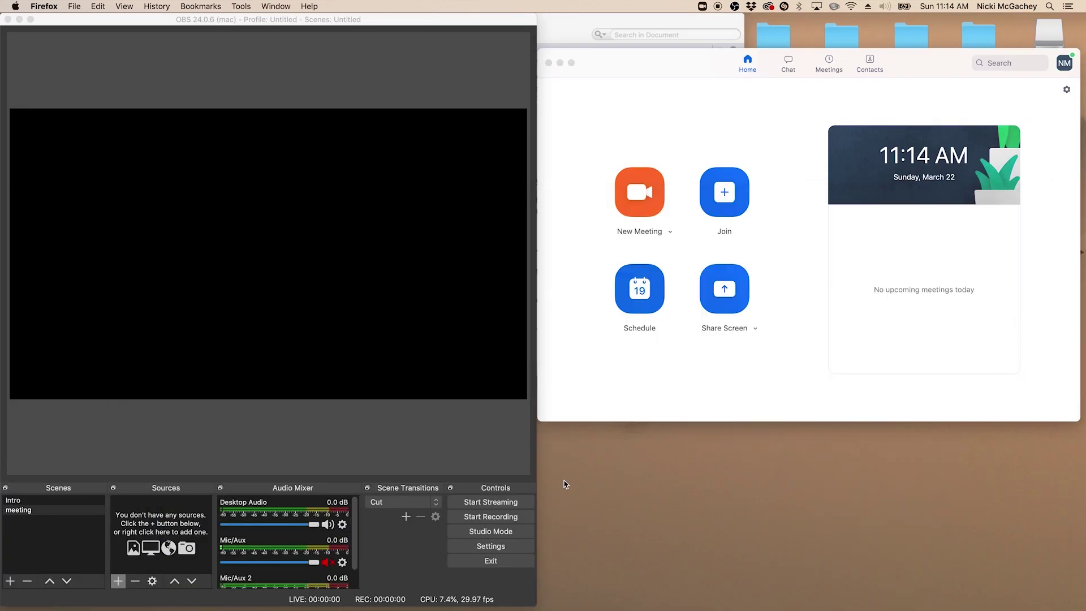
left_click_drag(645, 63, 639, 28)
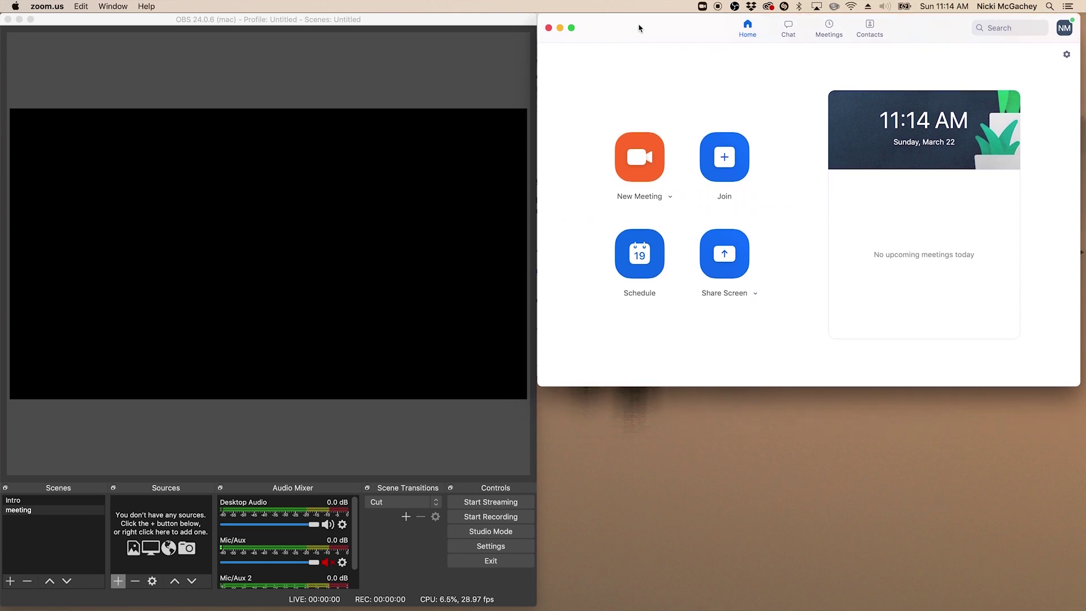
left_click(18, 511)
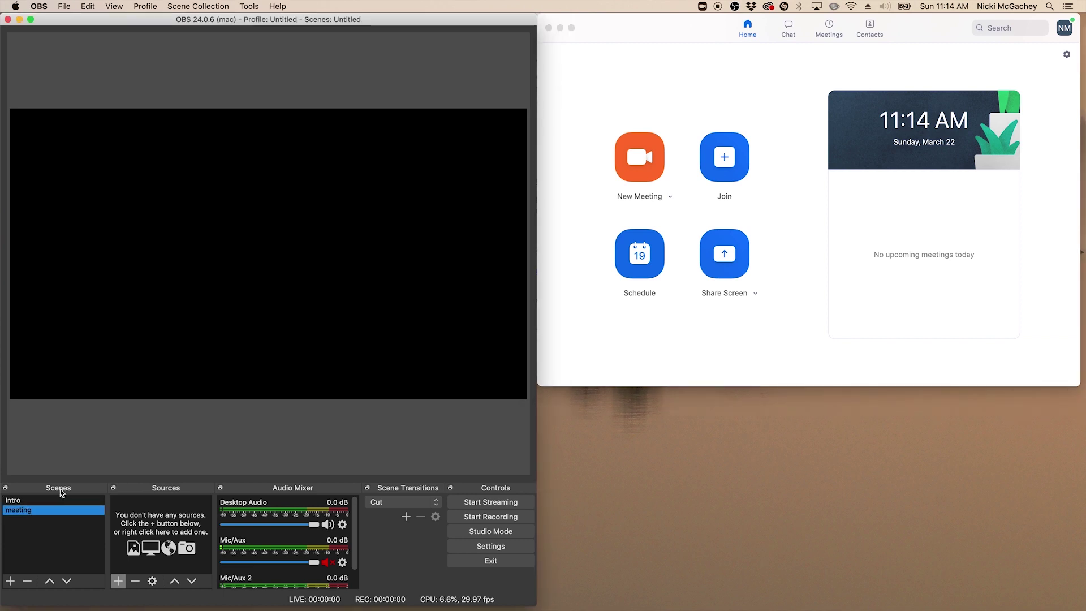
Add a new Display Capture source to the meeting scene
left_click(118, 581)
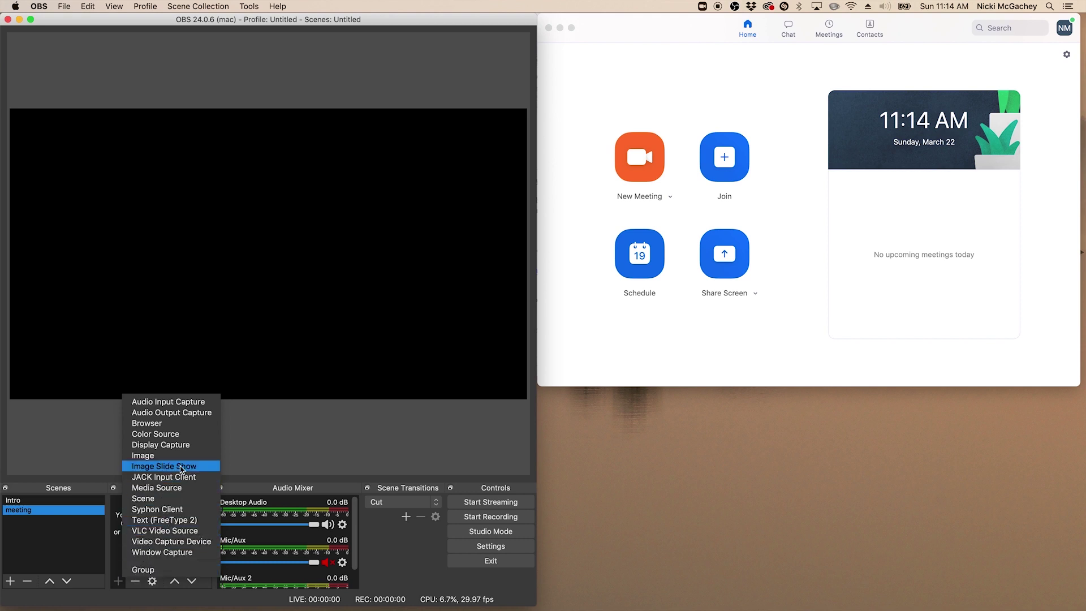
left_click(168, 448)
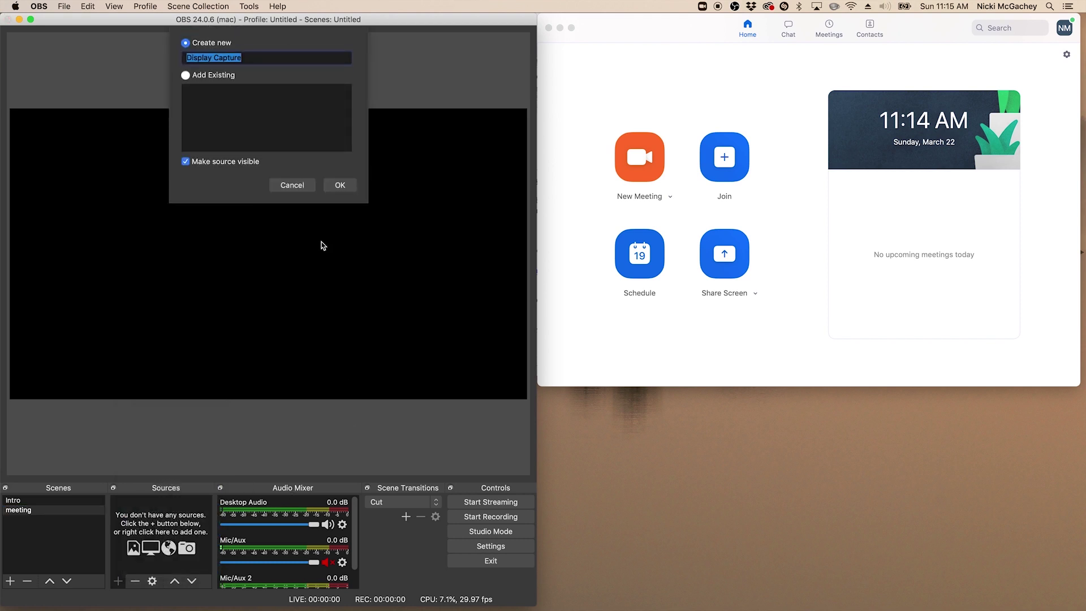
left_click(346, 185)
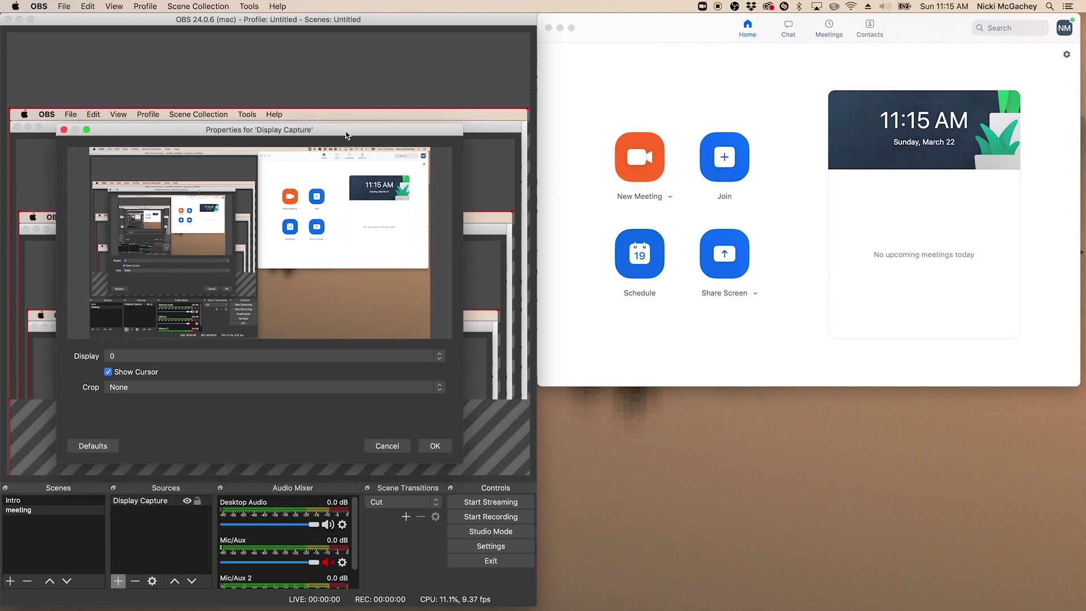
left_click_drag(347, 139, 468, 113)
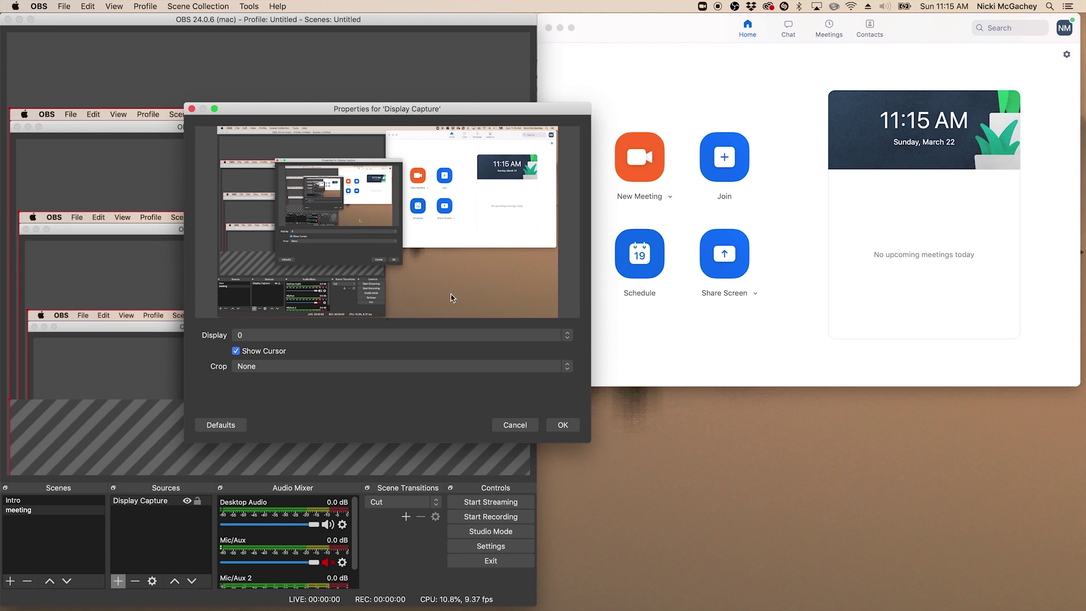
Set the capture's Crop to 'To Window' with Window '[zoom.us] Zoom' and apply it
left_click(270, 368)
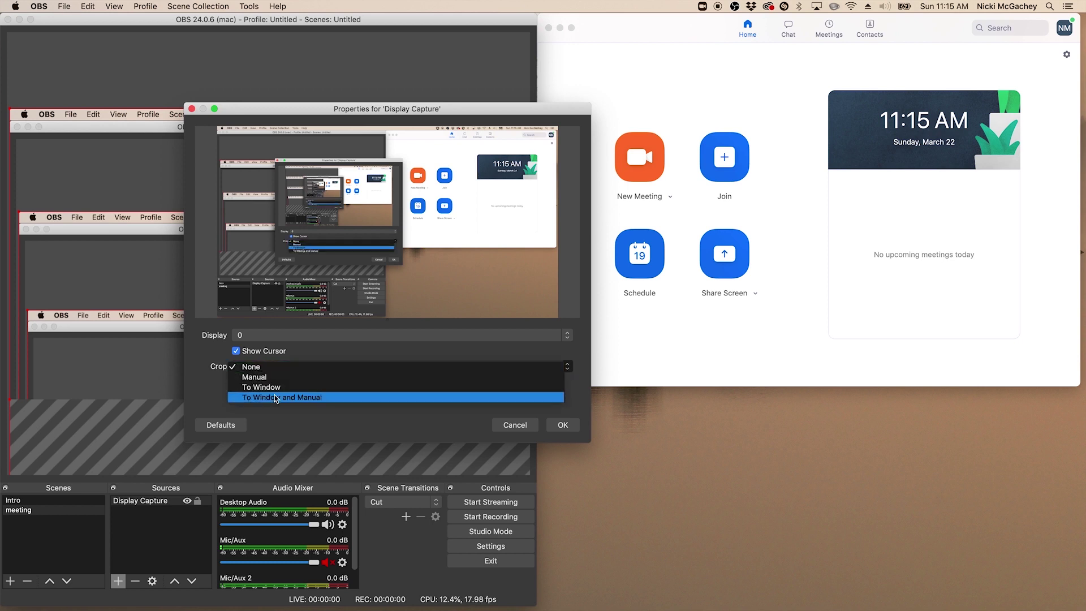
left_click(274, 388)
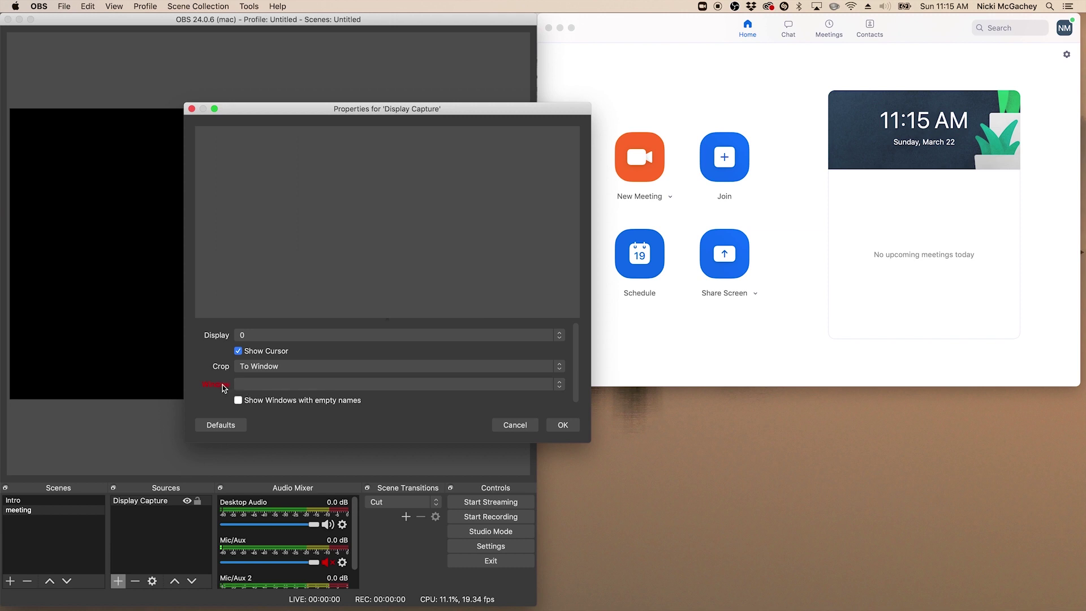
left_click(251, 390)
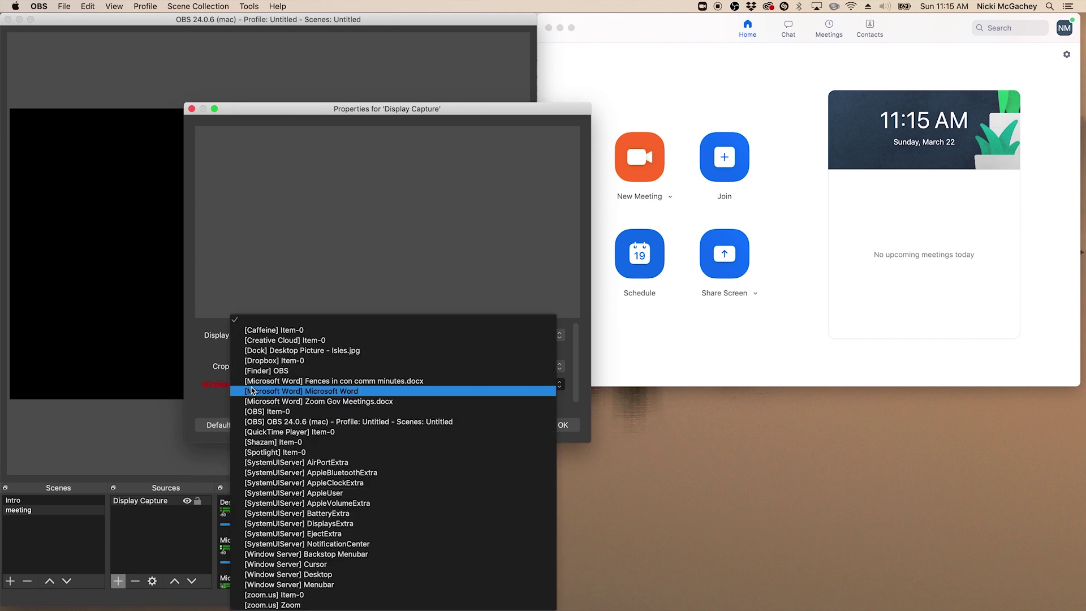
left_click(296, 595)
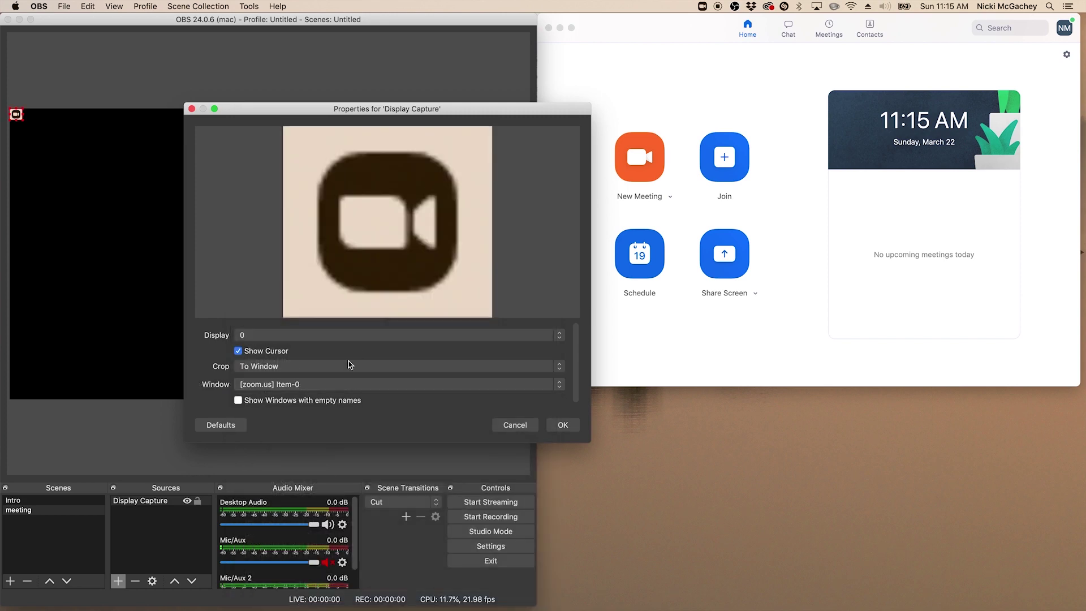
left_click(347, 391)
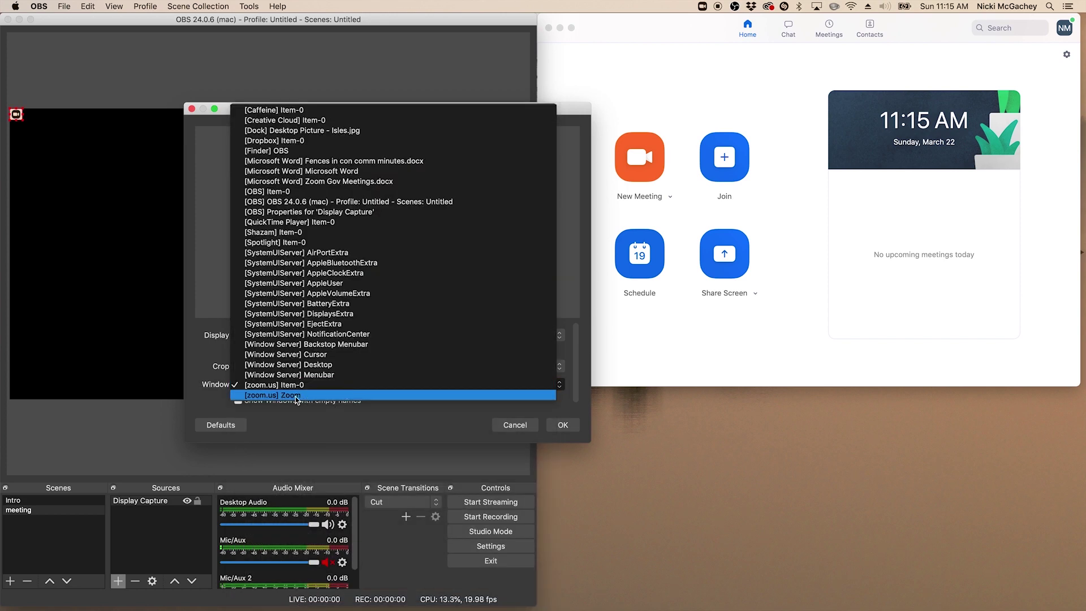
left_click(277, 396)
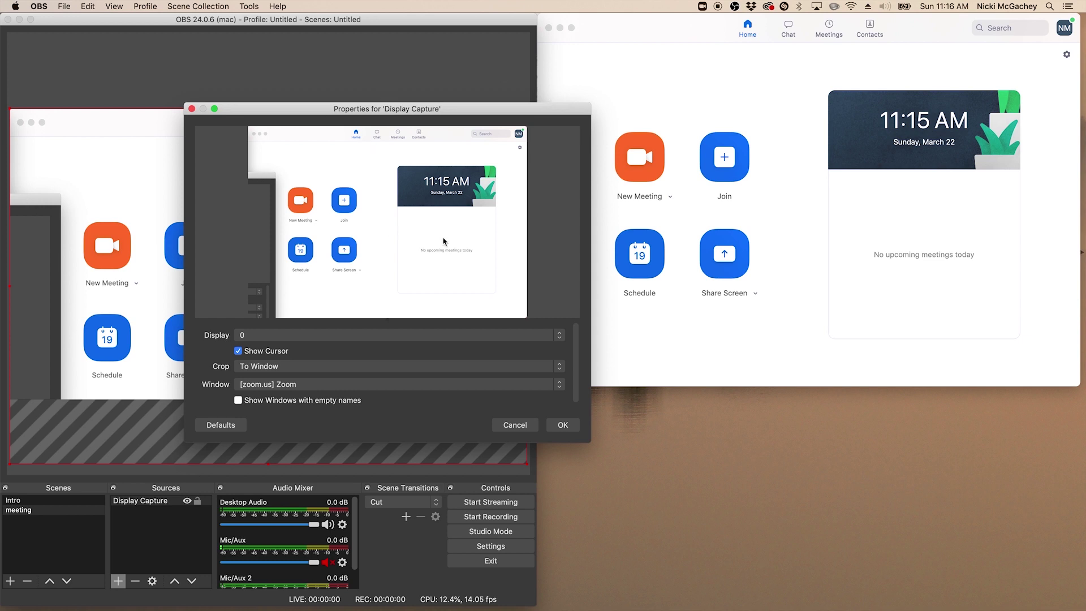
left_click(569, 430)
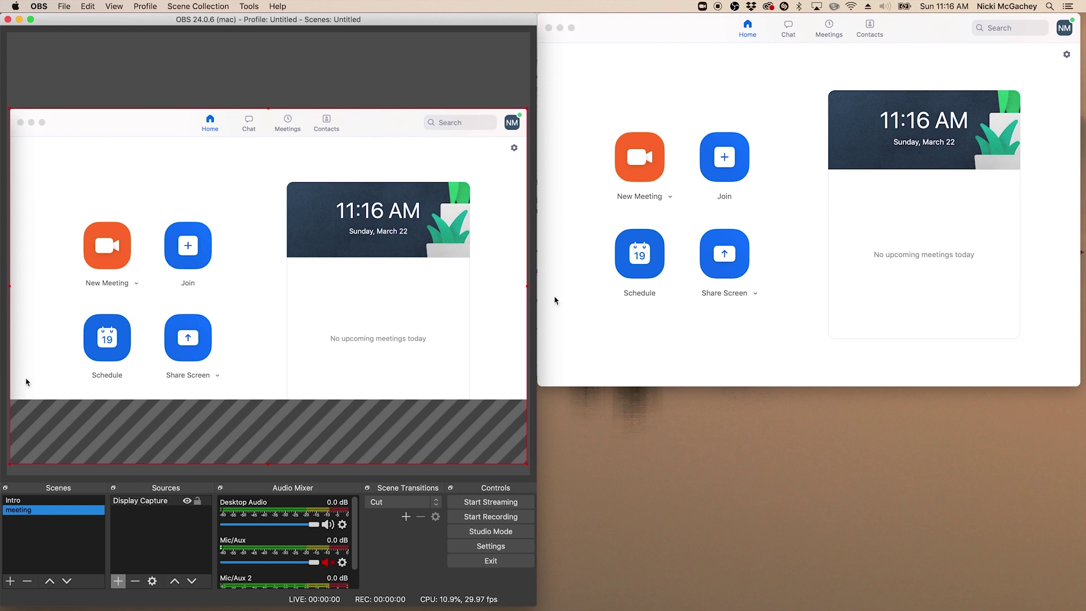
Shrink the Zoom capture in the preview and move it to the canvas's left side
left_click_drag(537, 384, 589, 306)
left_click(542, 382)
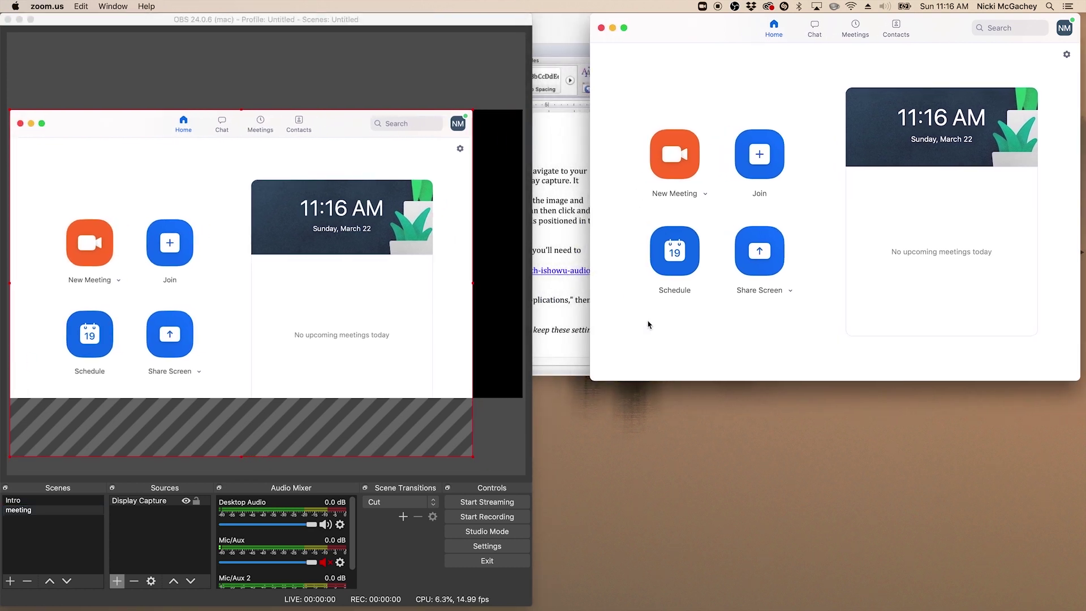
left_click_drag(704, 27, 659, 23)
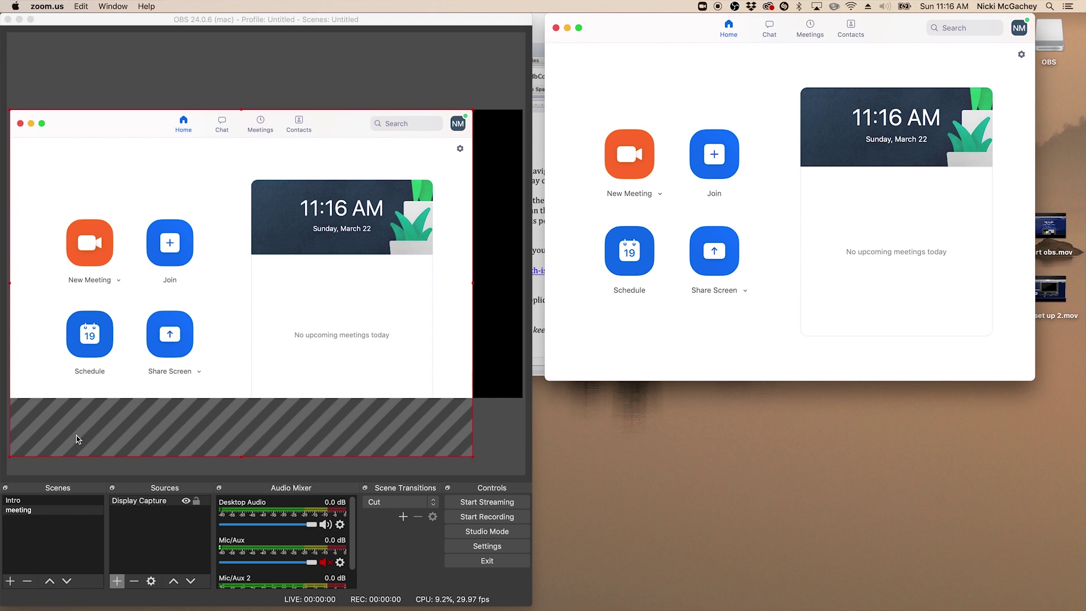
left_click_drag(9, 457, 167, 335)
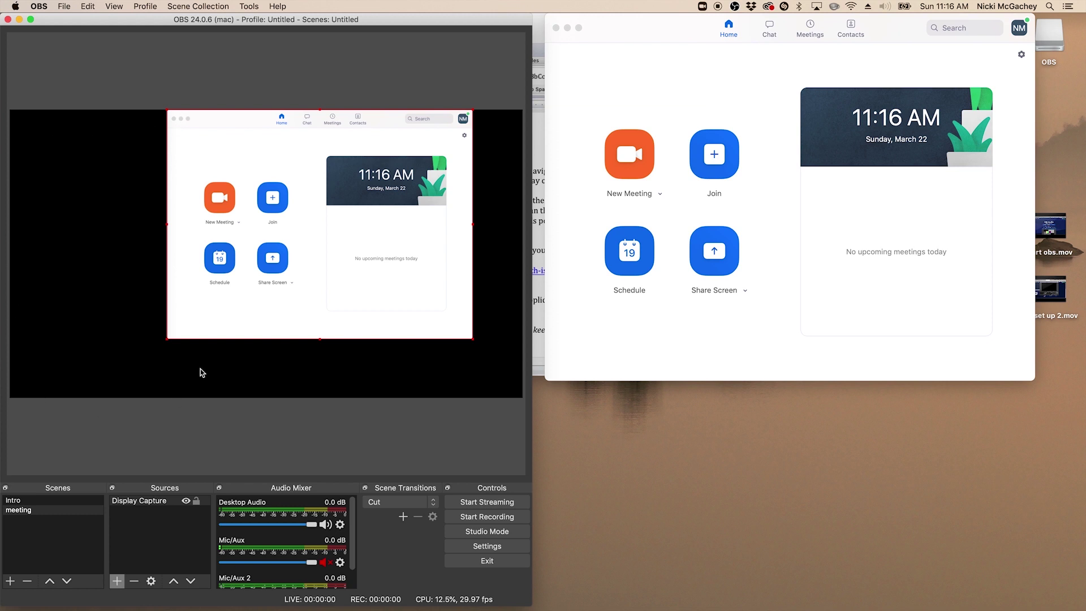
left_click_drag(192, 230, 30, 229)
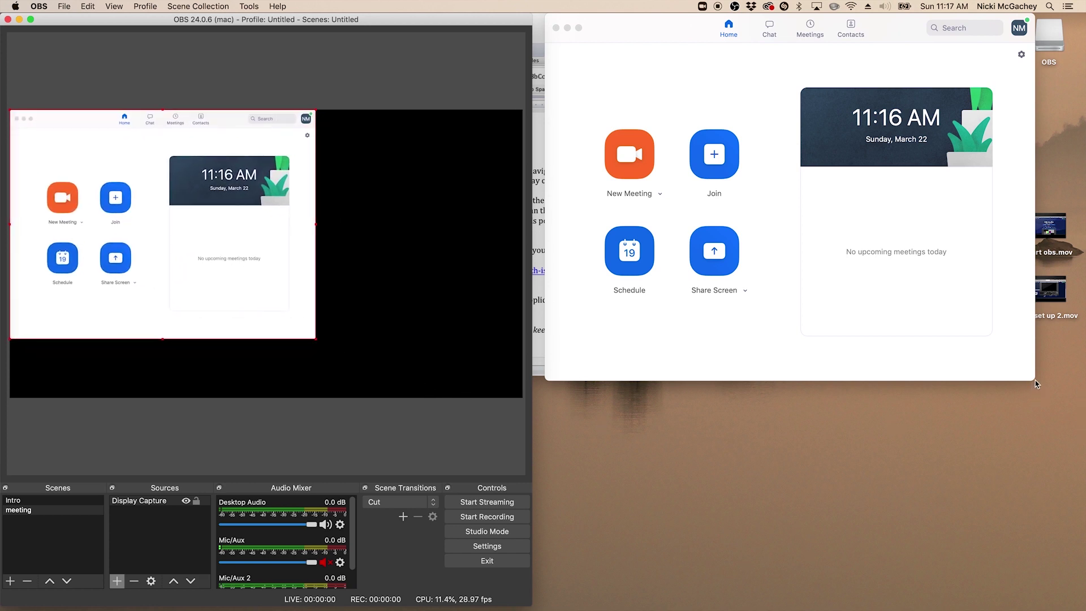
Make the Zoom window narrower and slightly shorter by dragging its corner and edges
left_click_drag(1035, 381, 1065, 340)
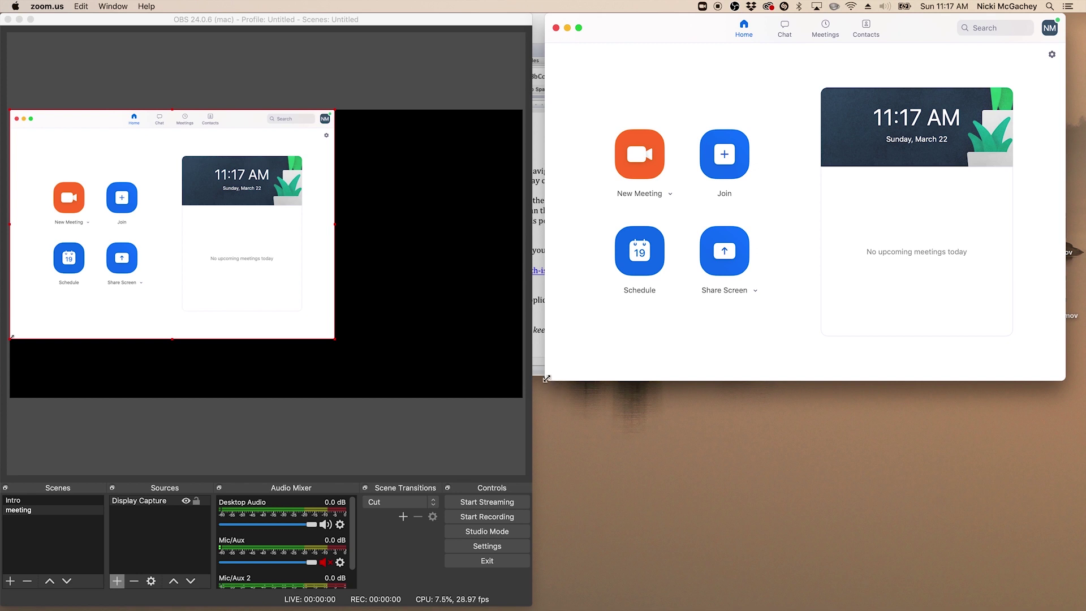
left_click_drag(546, 379, 391, 376)
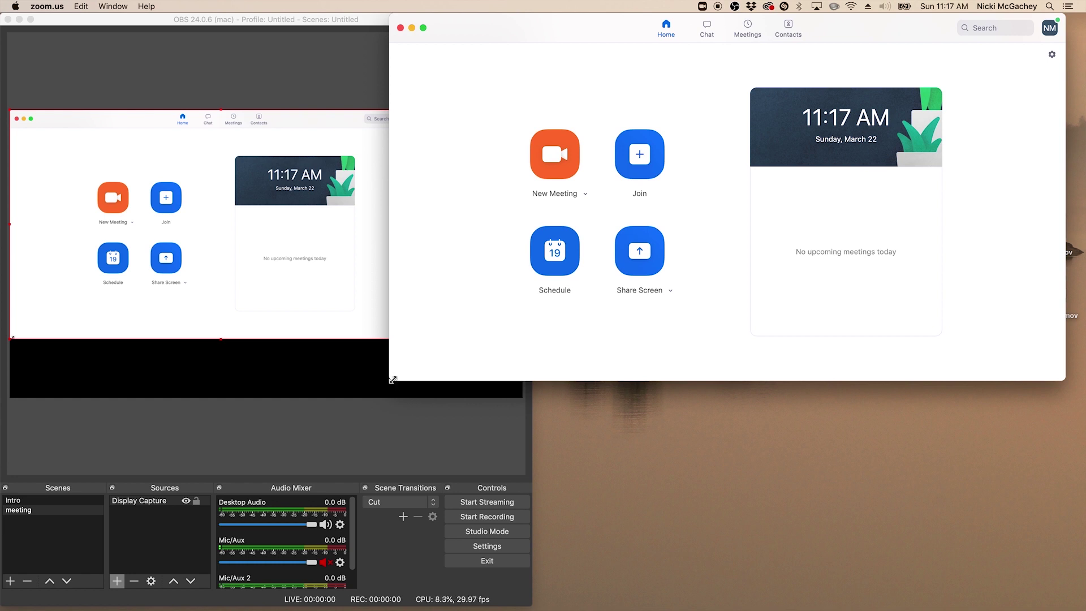
left_click_drag(393, 380, 531, 387)
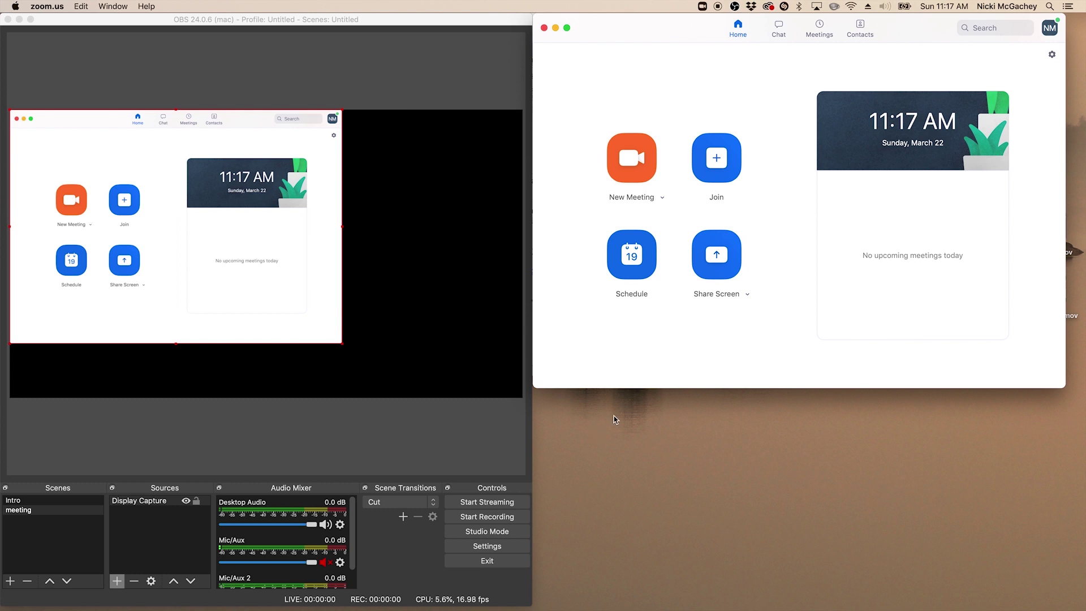
left_click_drag(658, 388, 657, 380)
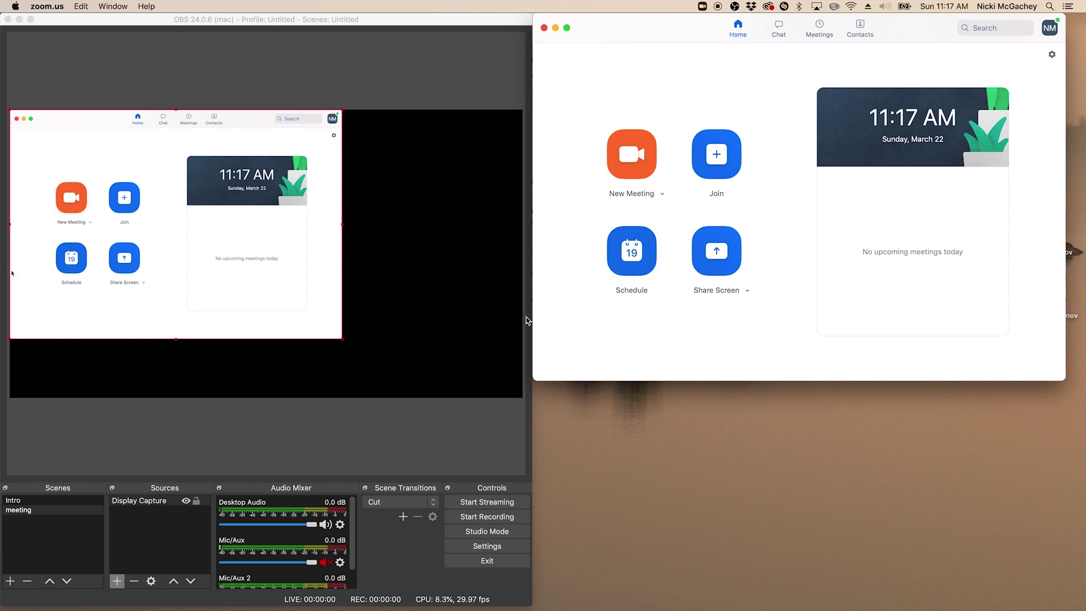
Narrow the OBS window and widen the Zoom window toward the left
left_click(531, 443)
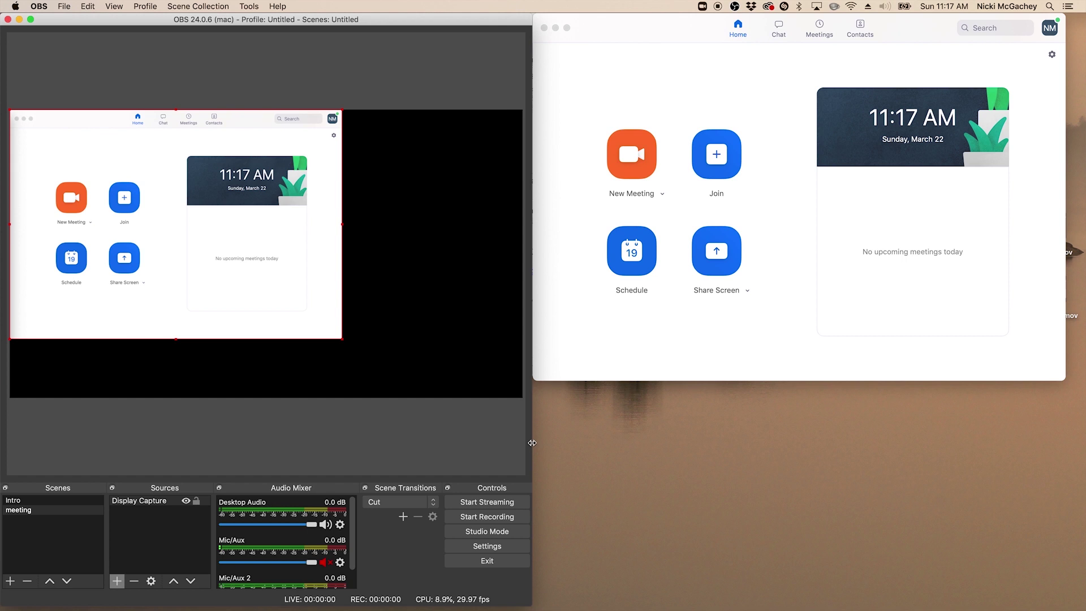
left_click_drag(531, 443, 489, 444)
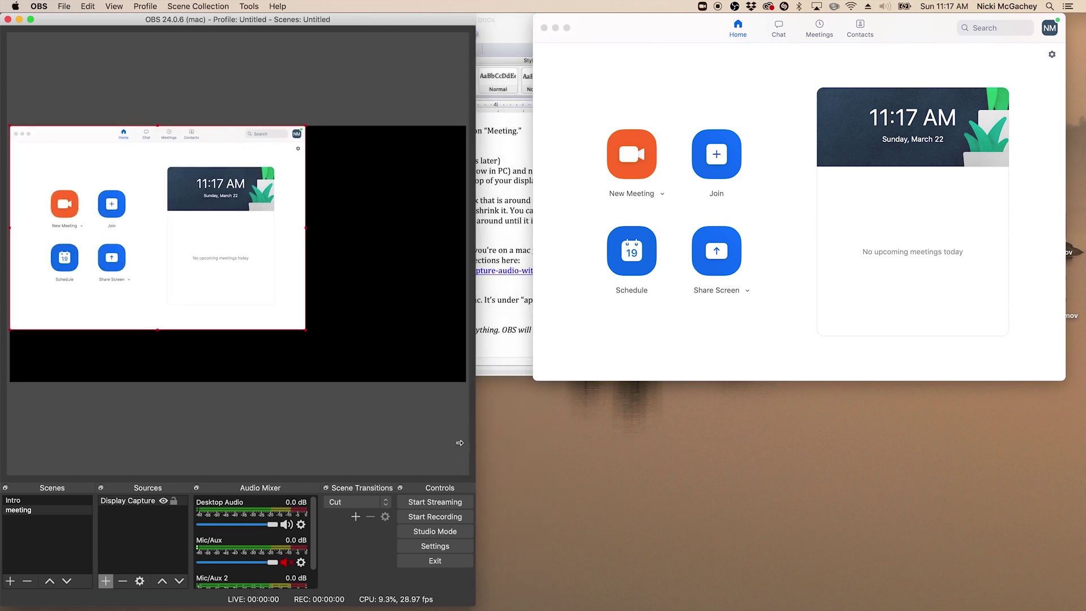
left_click(534, 376)
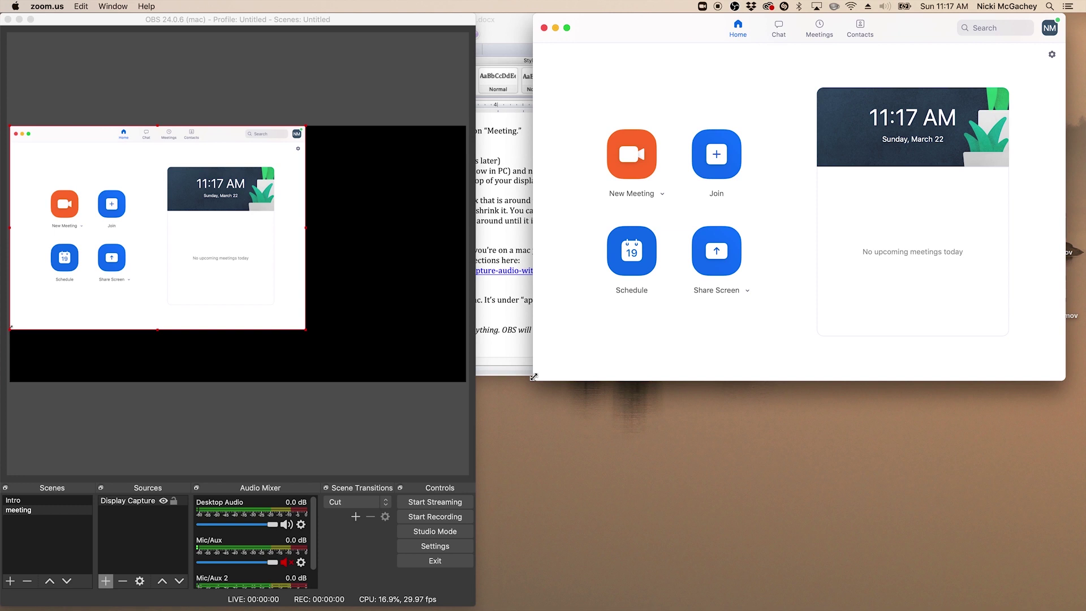
left_click_drag(534, 376, 476, 373)
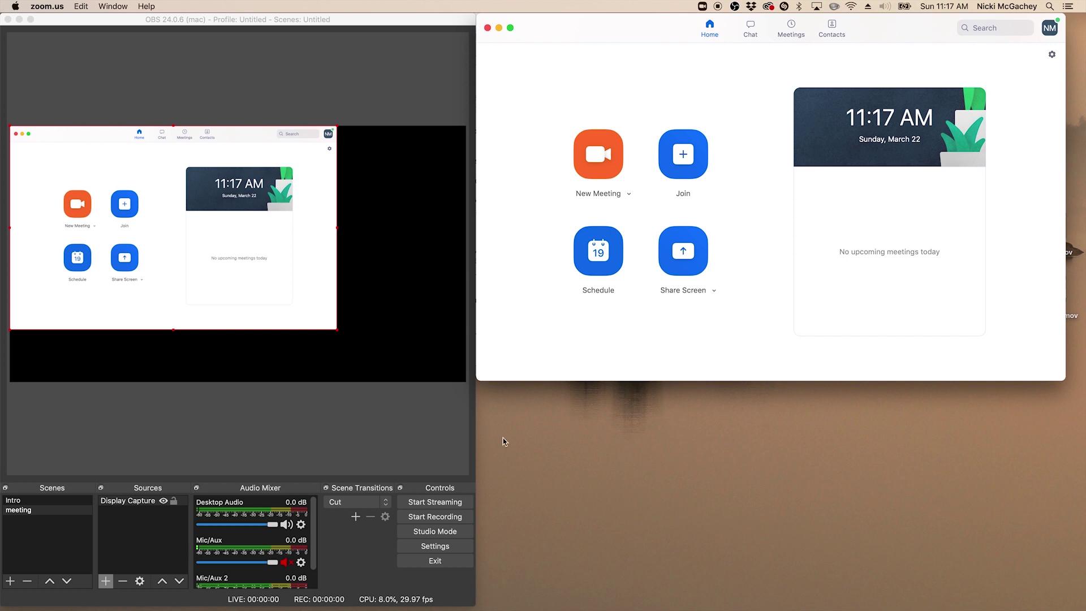
Enlarge the Zoom capture to fill the canvas height and centre it horizontally
left_click(338, 333)
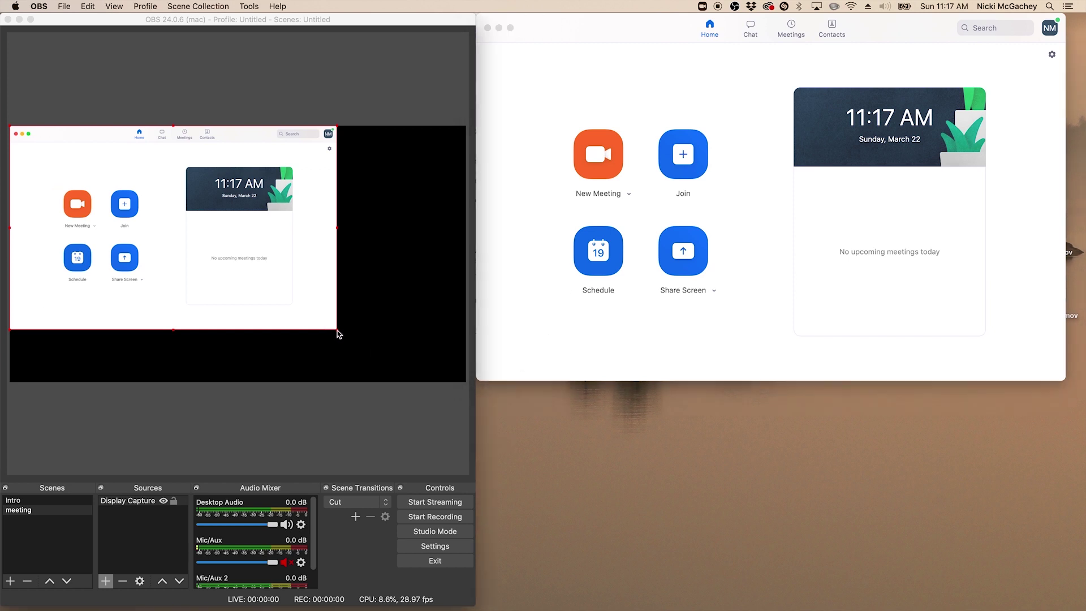
left_click_drag(338, 334, 413, 385)
left_click_drag(202, 270, 220, 266)
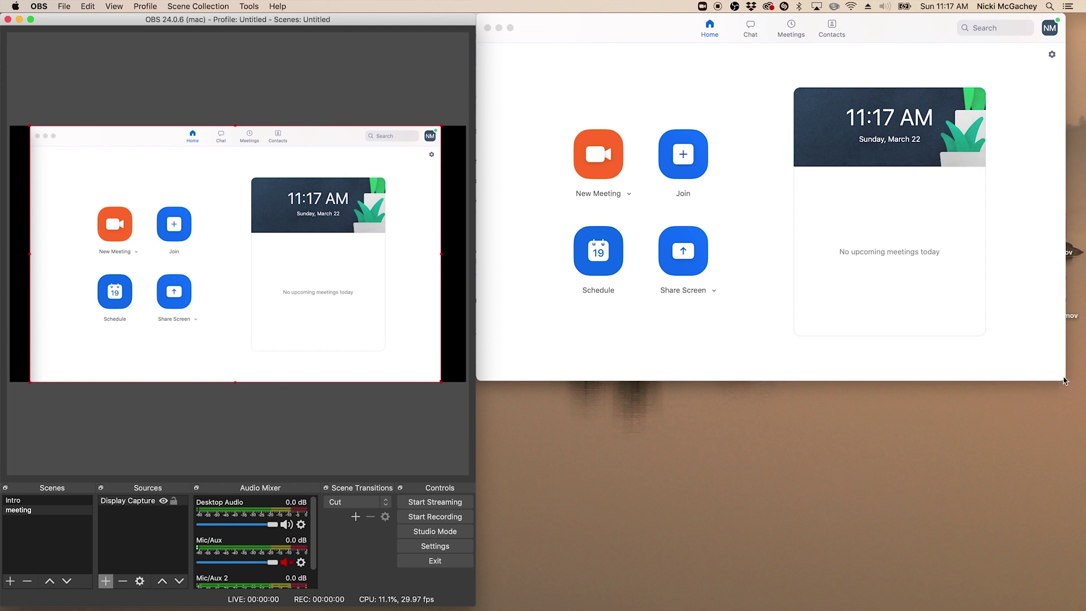
left_click_drag(1063, 380, 1075, 390)
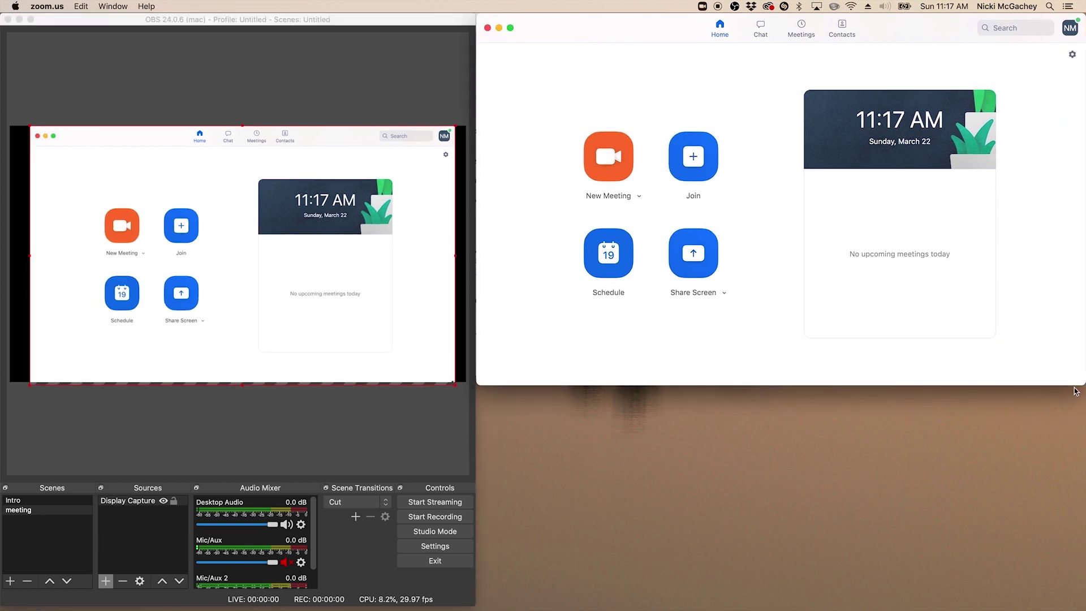
left_click_drag(231, 296, 229, 296)
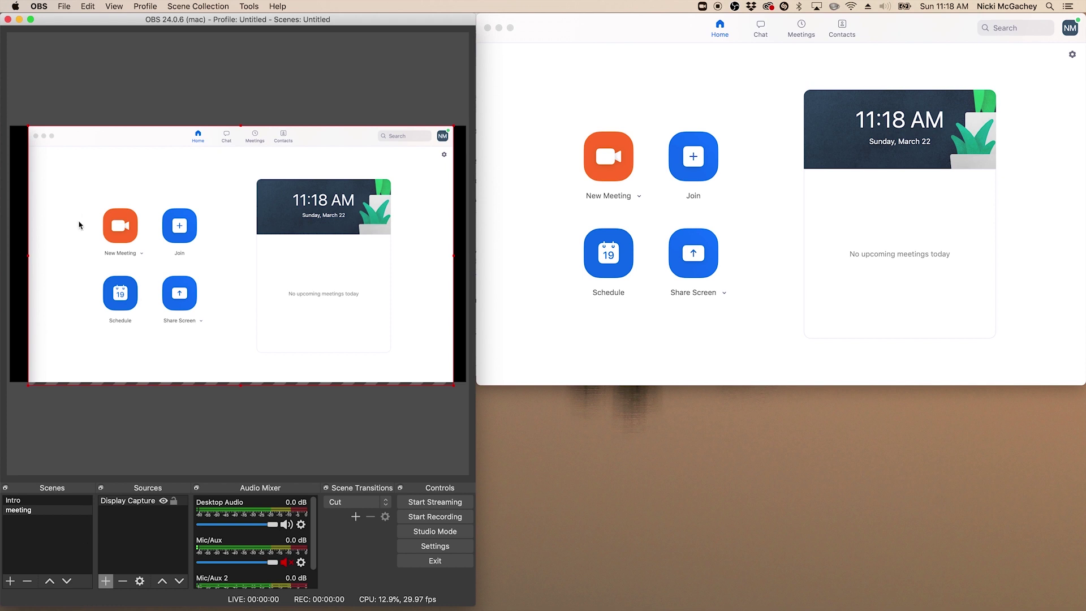
mouse_move(85, 610)
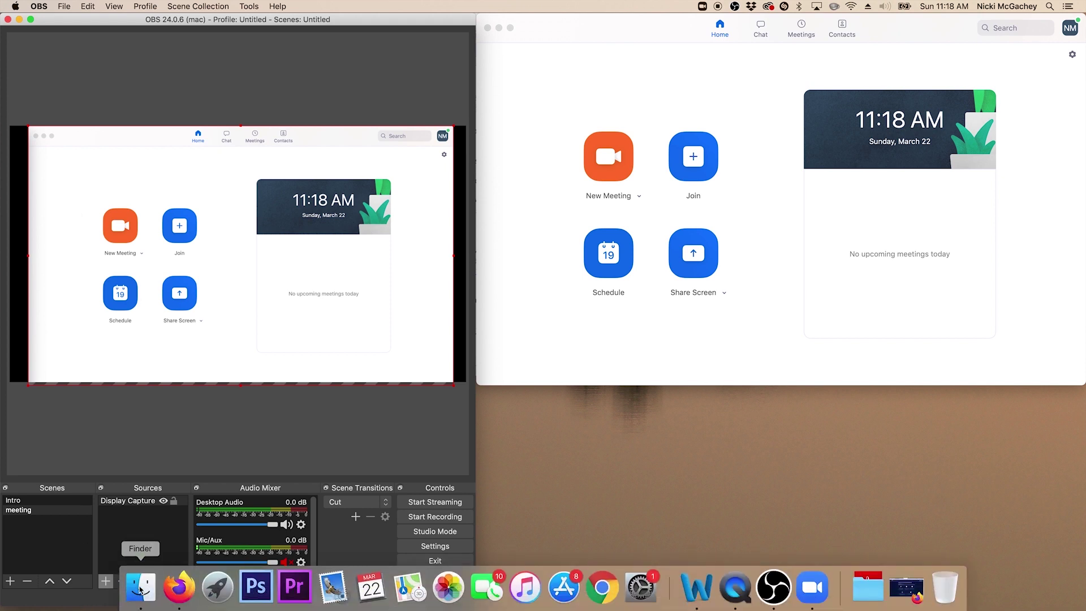
Close the OBS installer disk-image window and open a Finder window on the Desktop
left_click(140, 590)
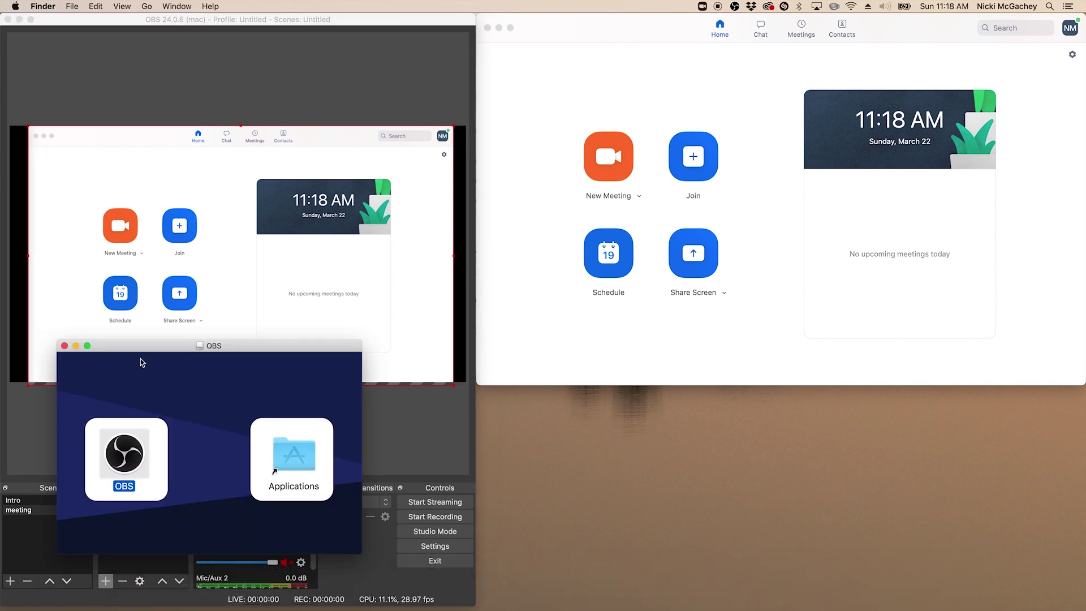
left_click(65, 346)
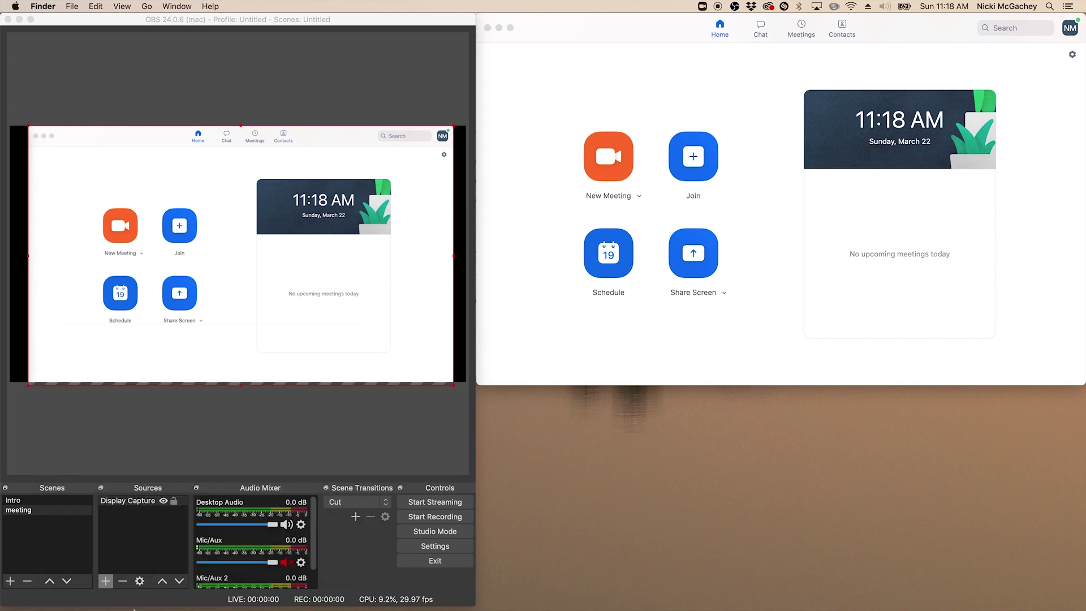
mouse_move(139, 608)
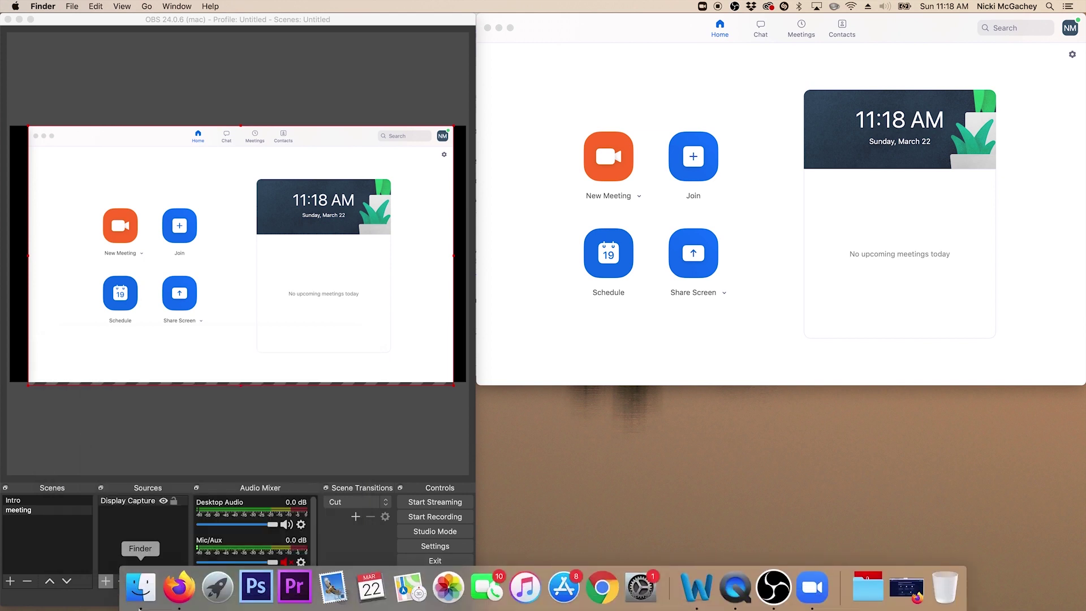
left_click(138, 595)
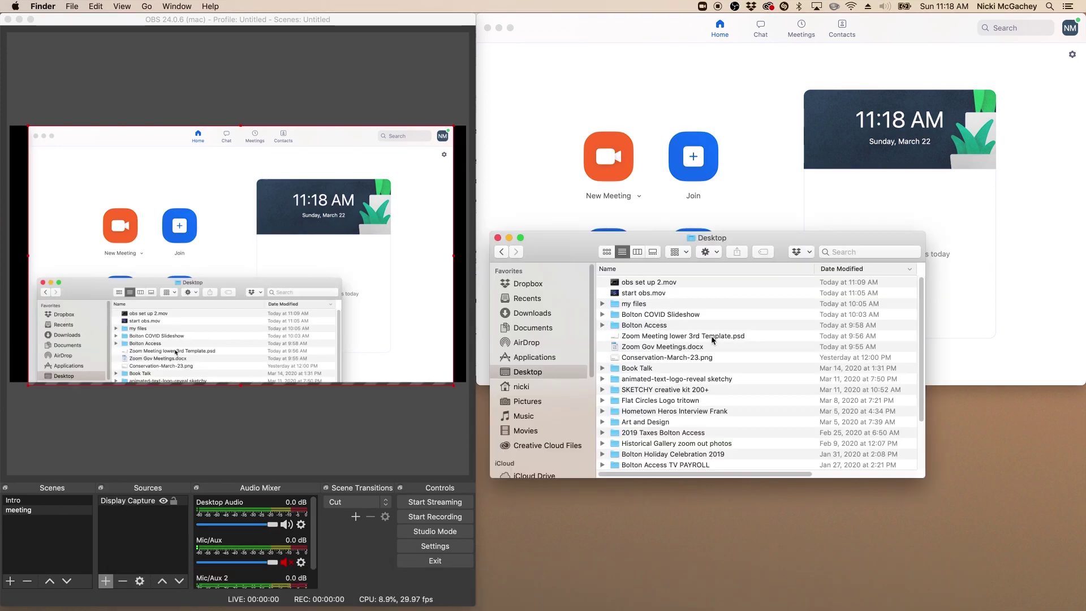
Drag Conservation-March-23.png into the OBS meeting scene, then close the Desktop window
left_click(676, 361)
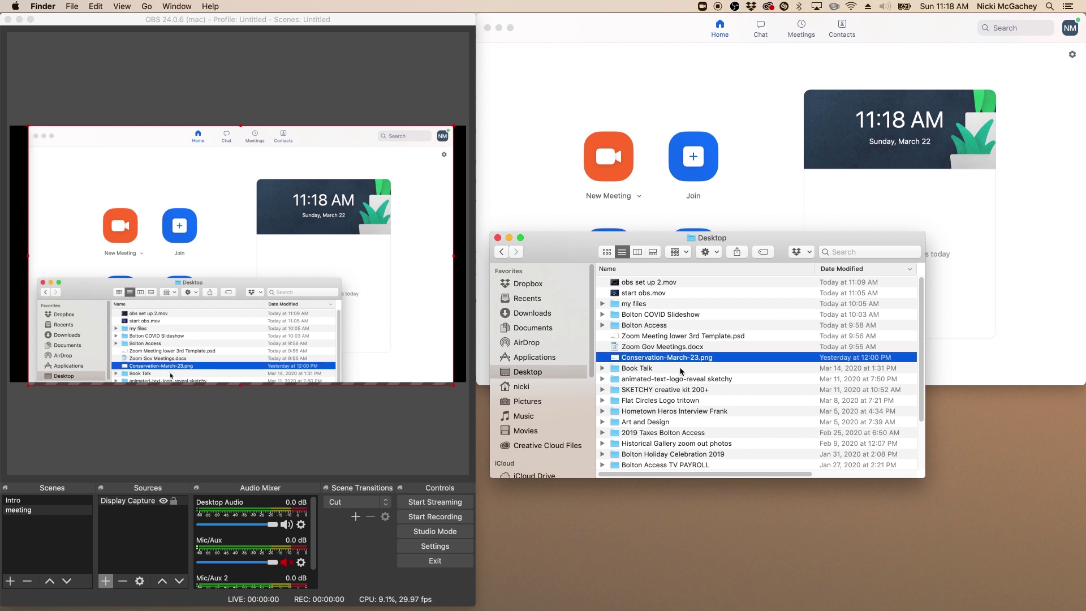
left_click_drag(680, 360, 176, 341)
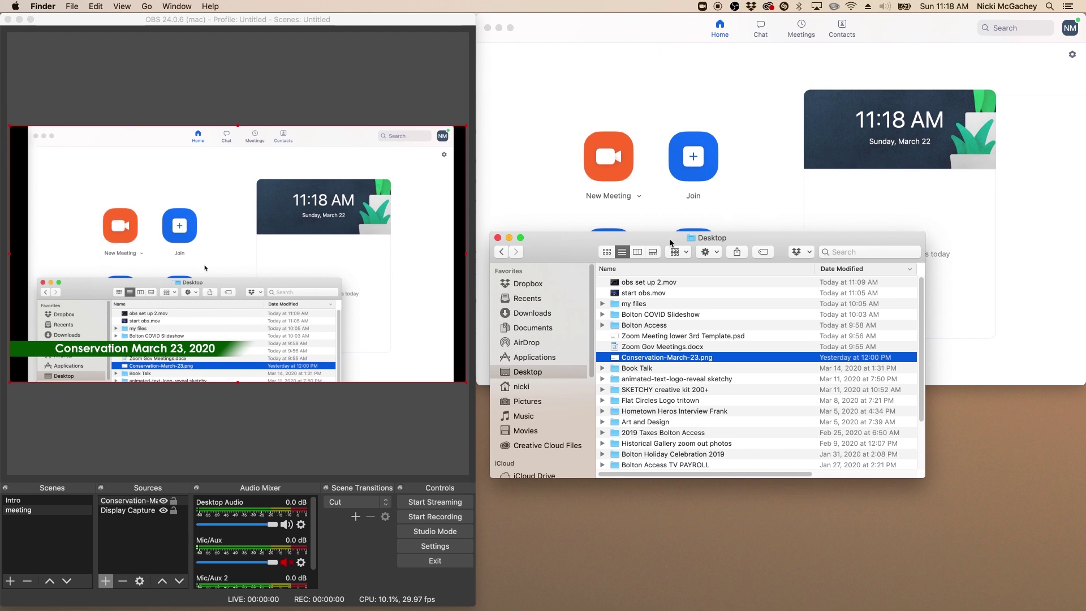
left_click_drag(561, 243, 611, 194)
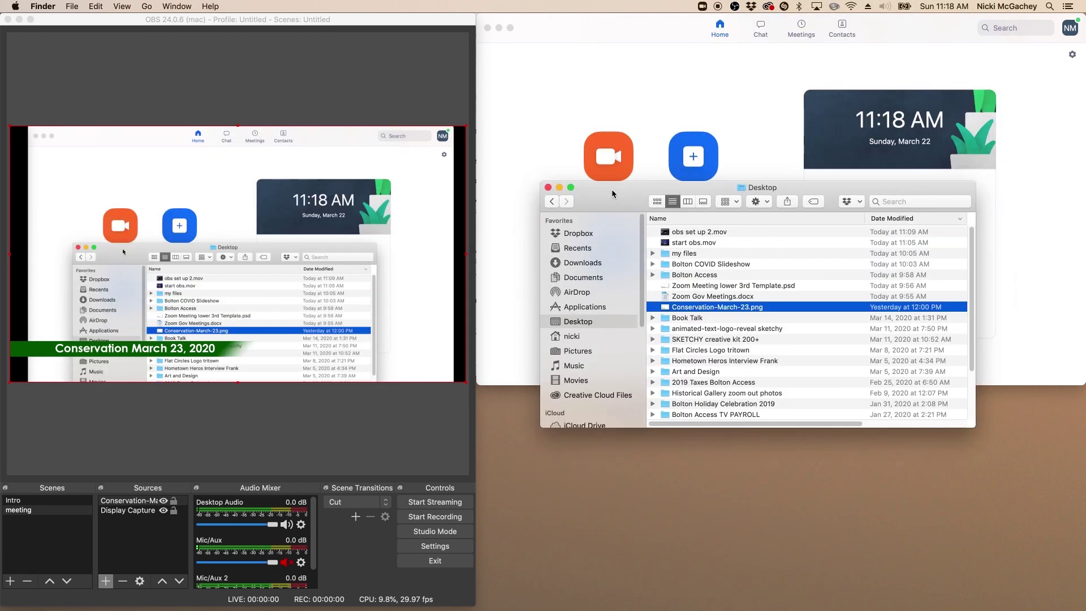
left_click(548, 187)
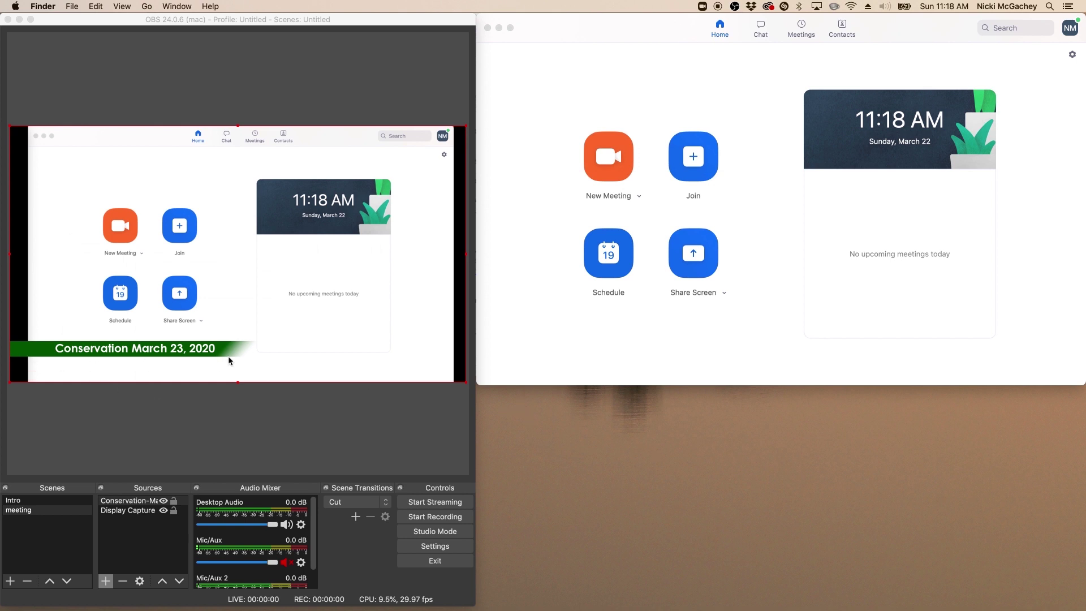
Nudge the Conservation banner down and the Display Capture slightly up-left in the preview
left_click(144, 364)
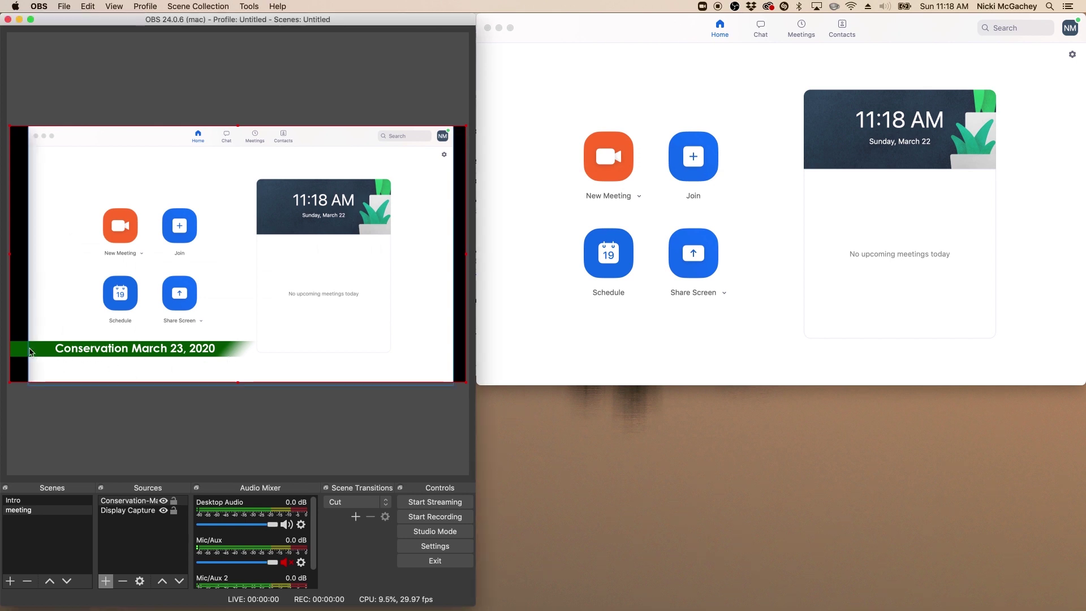
mouse_move(35, 352)
left_mouse_down()
mouse_move(33, 333)
mouse_move(34, 356)
left_mouse_up()
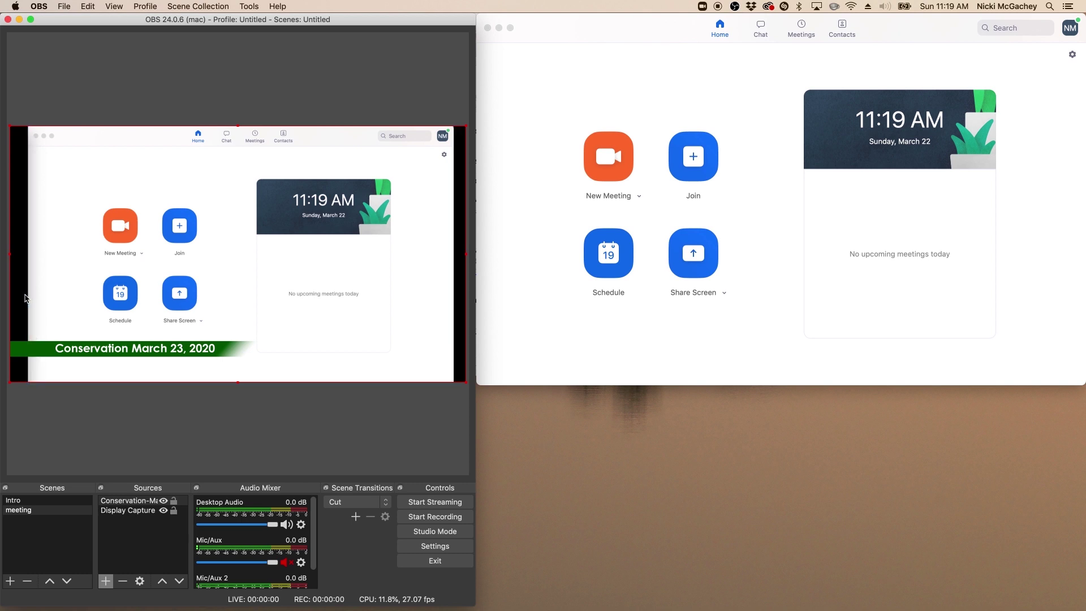
left_click(130, 512)
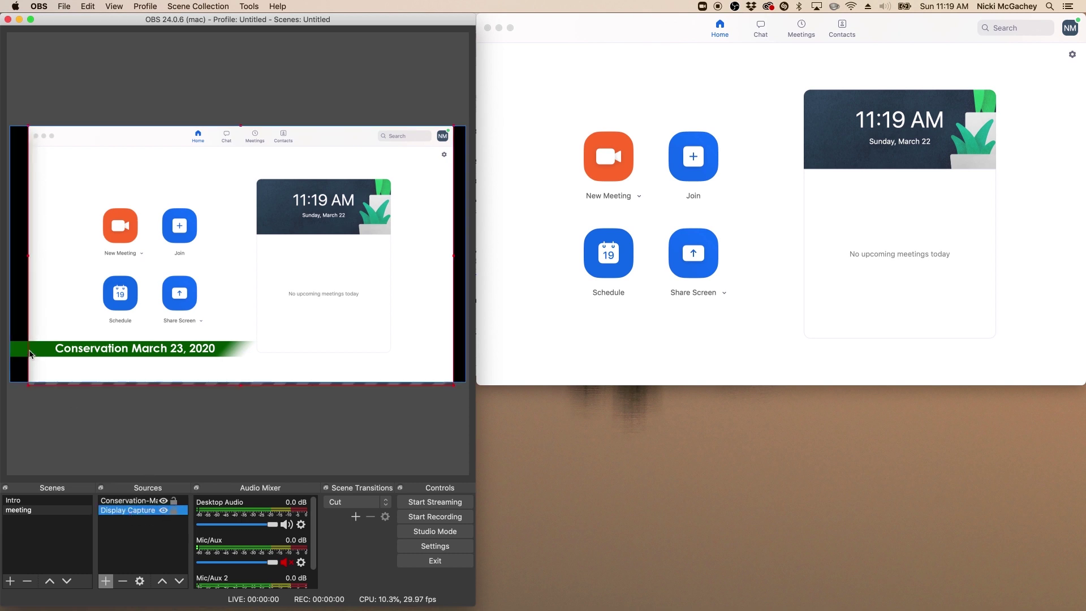
mouse_move(56, 281)
left_mouse_down()
mouse_move(87, 257)
mouse_move(54, 278)
left_mouse_up()
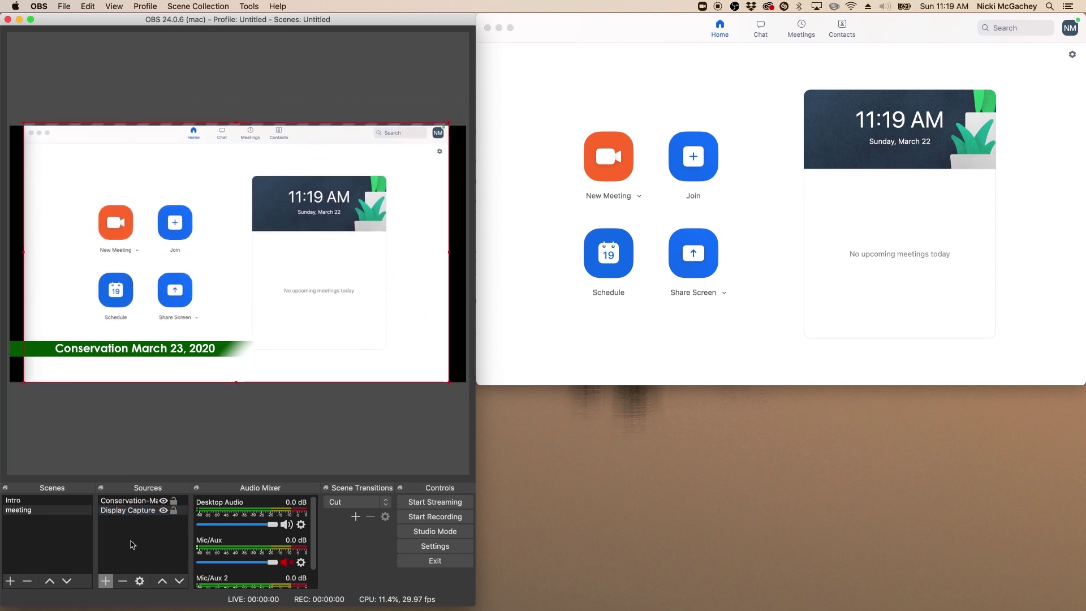
left_click(140, 501)
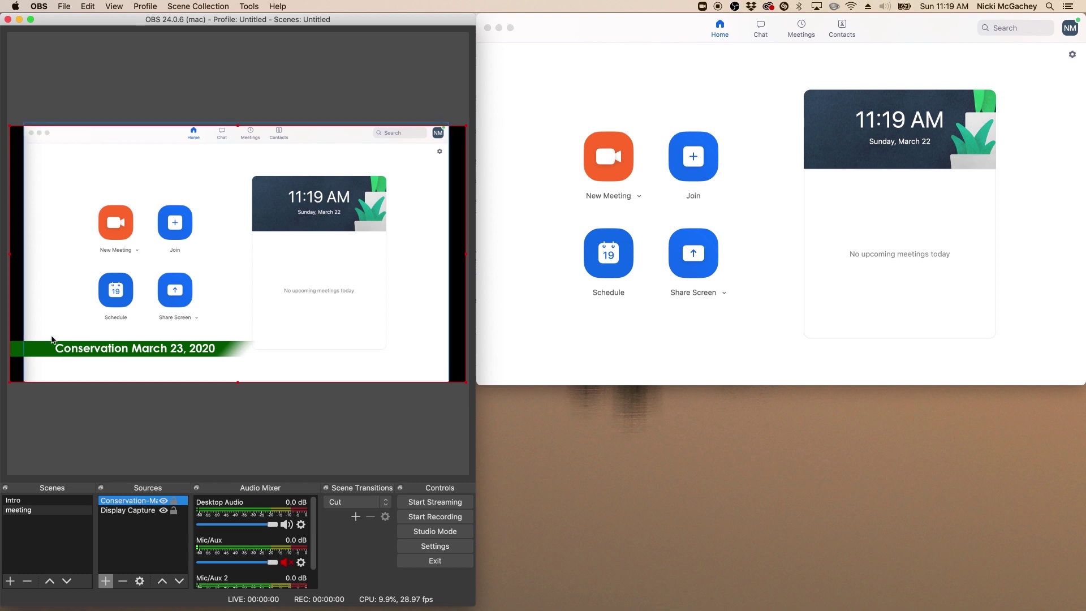
left_click_drag(51, 352, 20, 364)
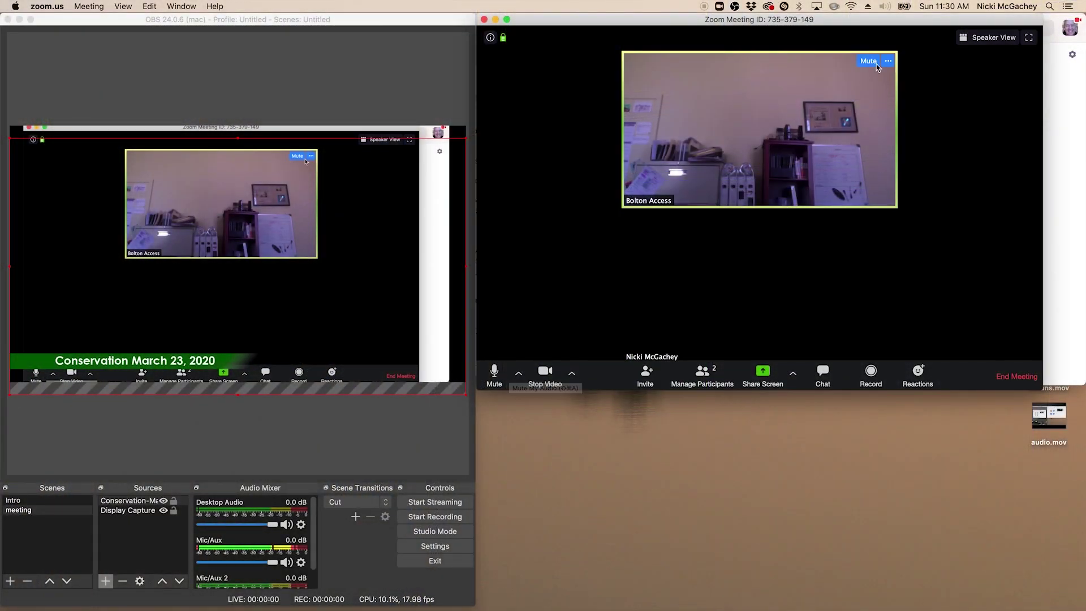
Mute the Bolton Access participant and bring the Zoom meeting window forward
left_click(876, 62)
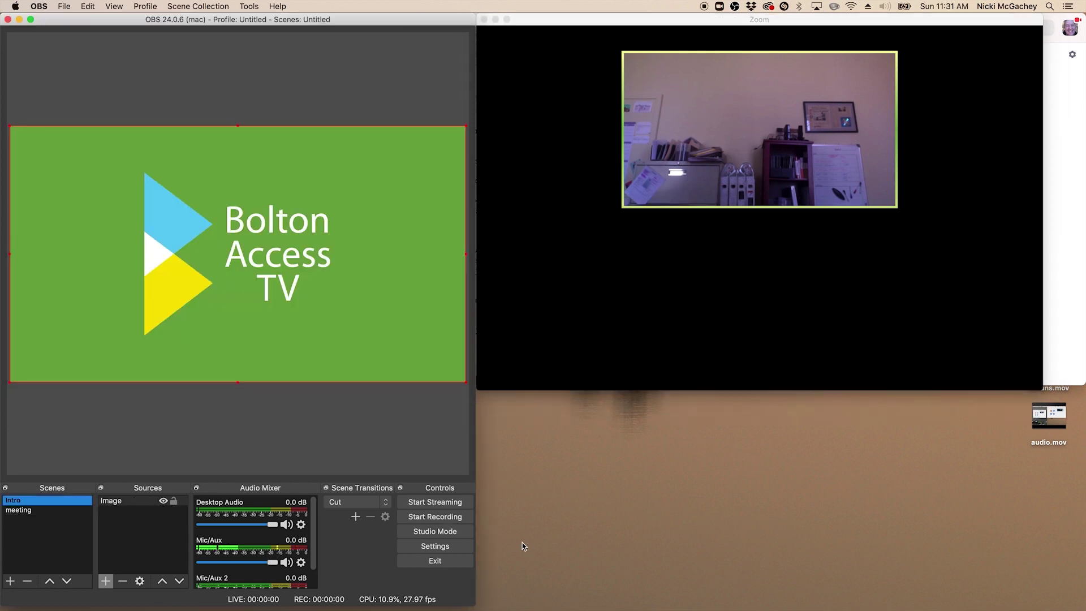
mouse_move(944, 155)
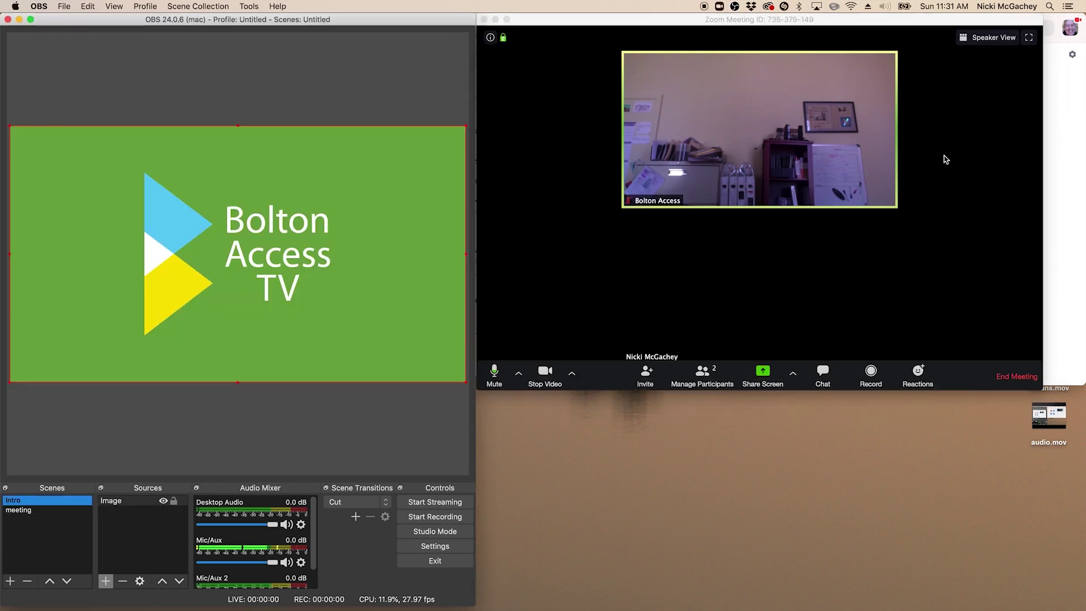
mouse_move(816, 128)
mouse_move(768, 232)
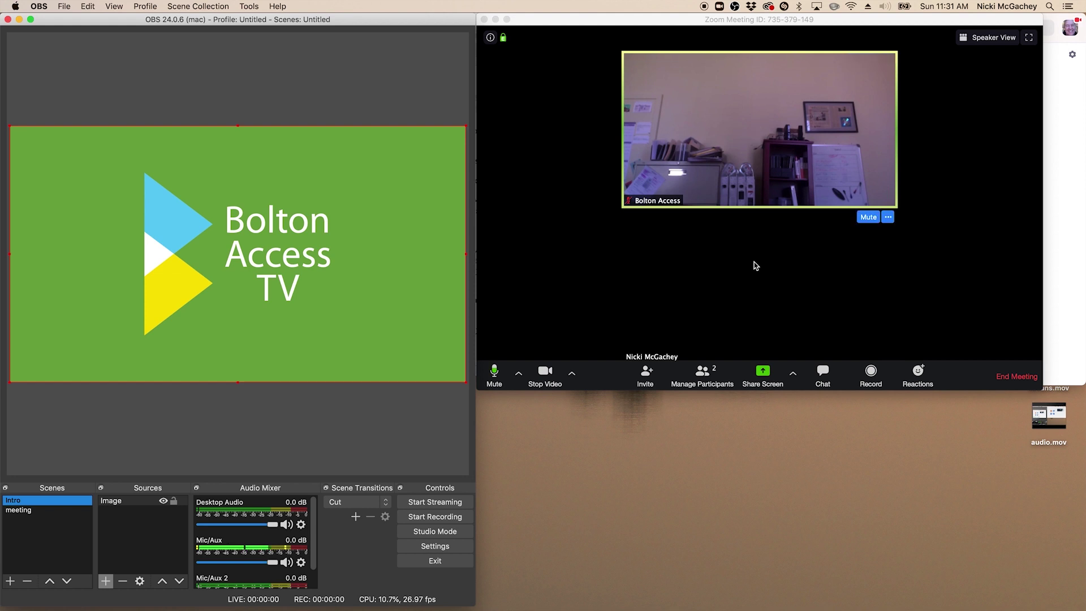
left_click(670, 278)
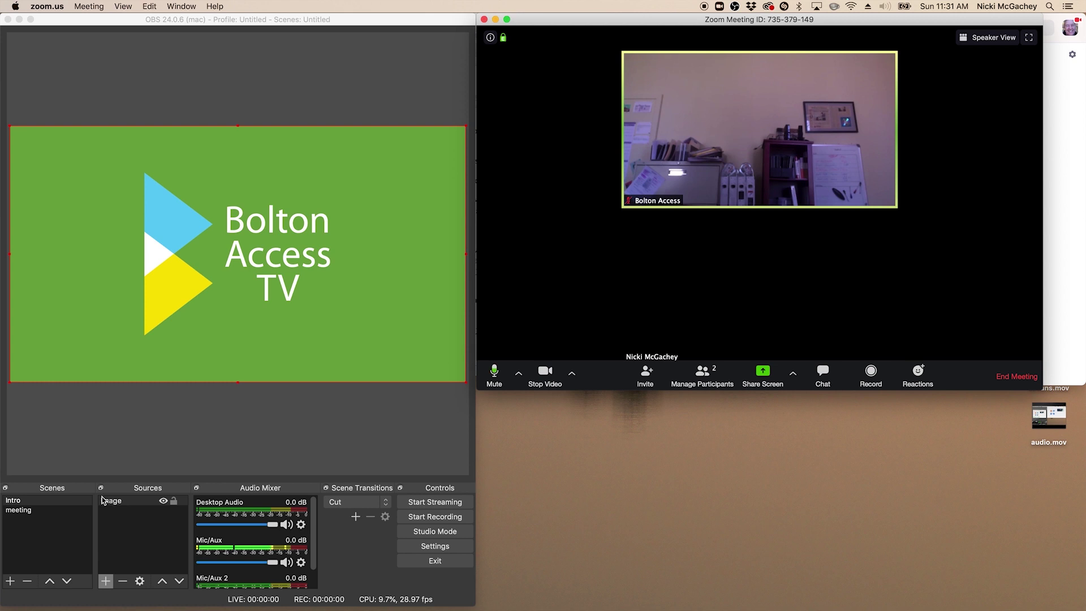
Select the meeting scene and open the Display Capture properties to choose a Zoom window
left_click(25, 511)
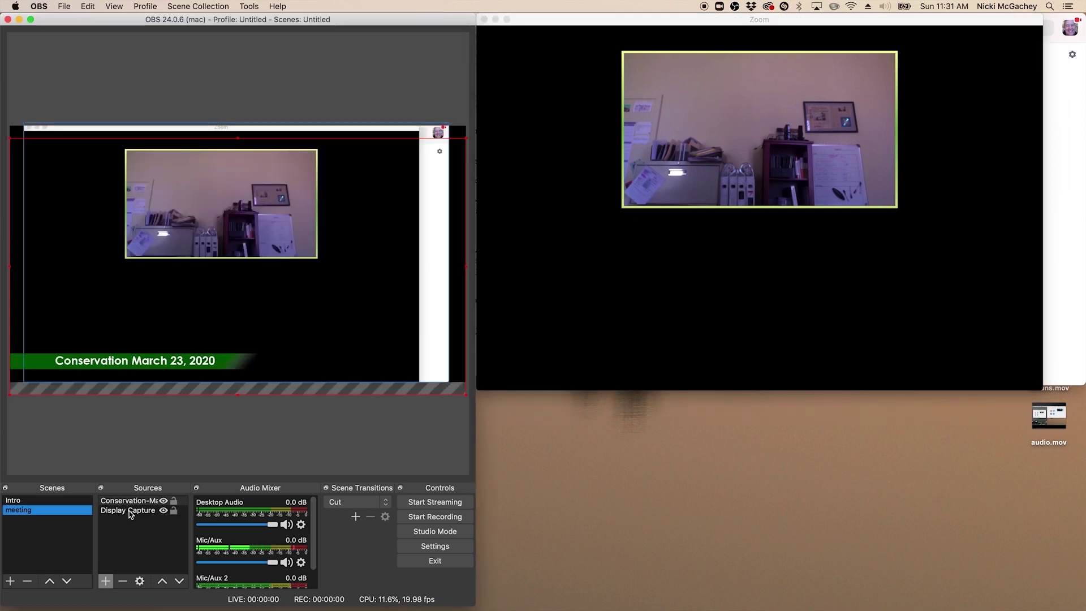
left_click(129, 514)
double_click(117, 514)
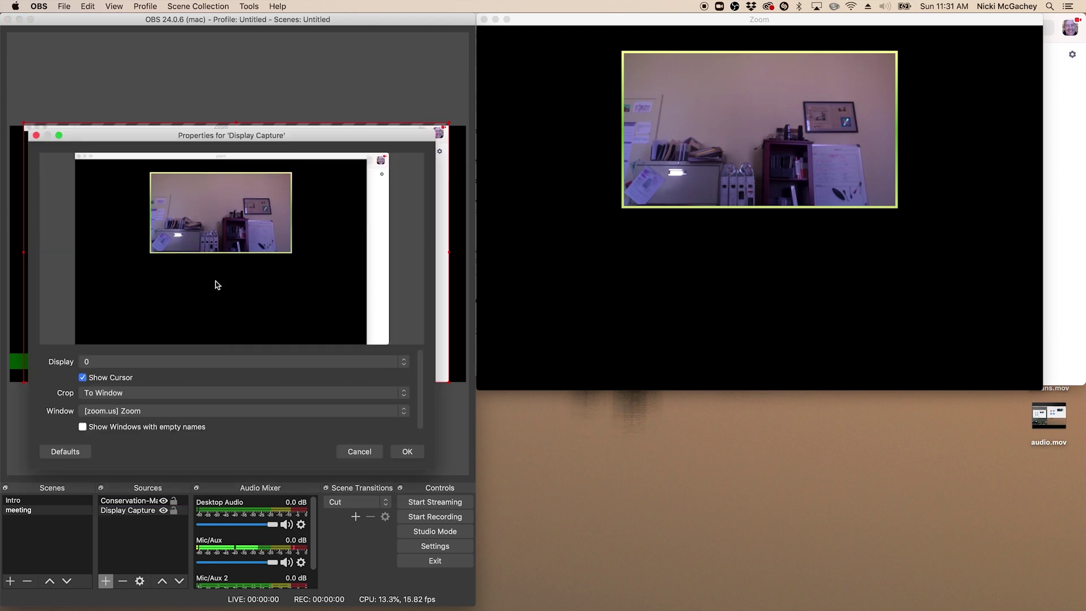
left_click(139, 410)
left_click(174, 415)
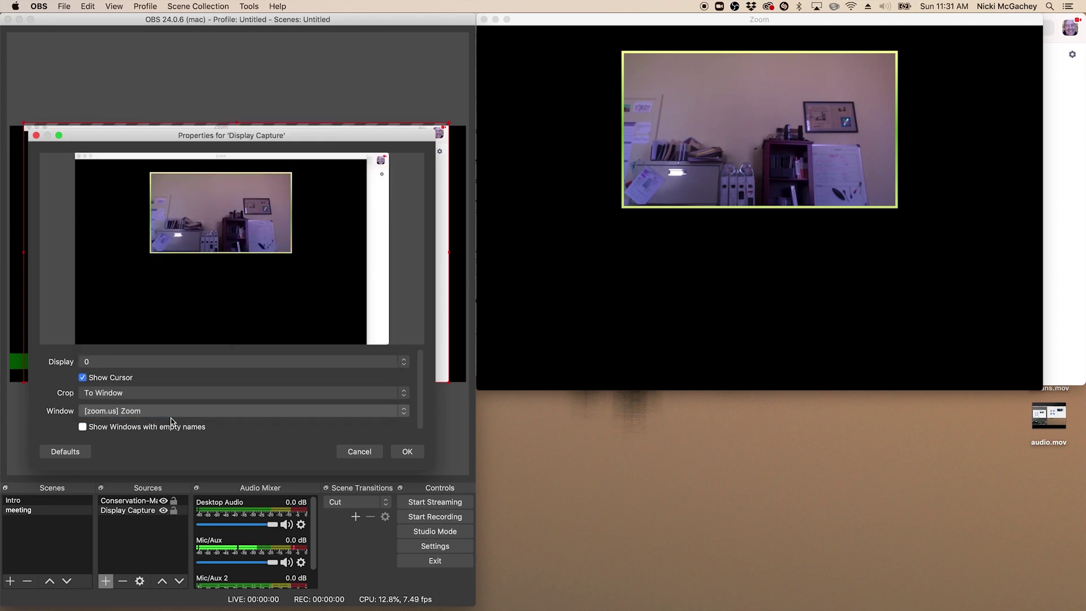
left_click(405, 412)
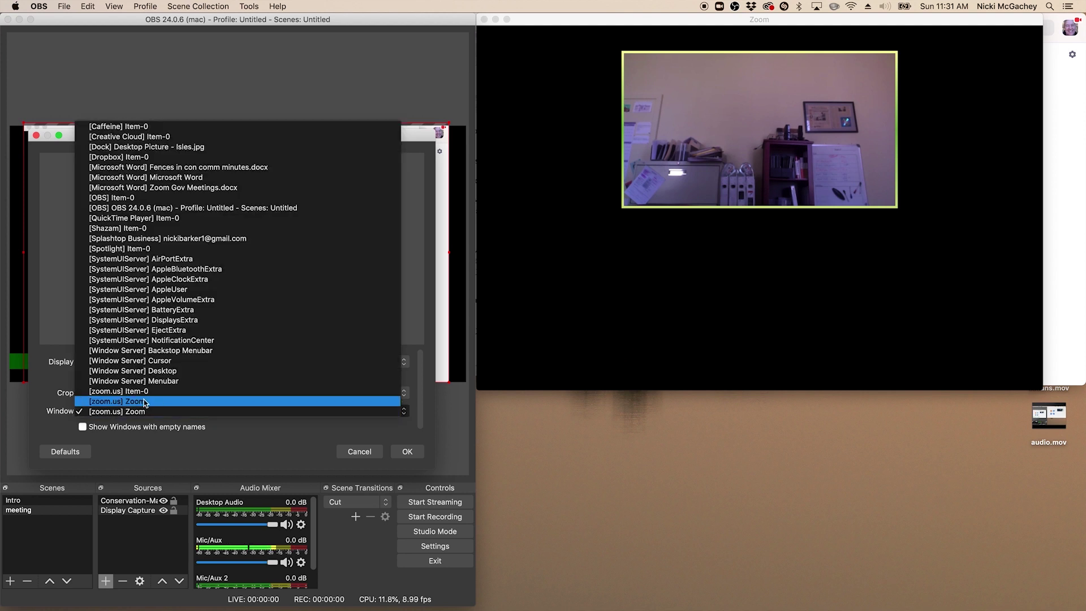
left_click(181, 407)
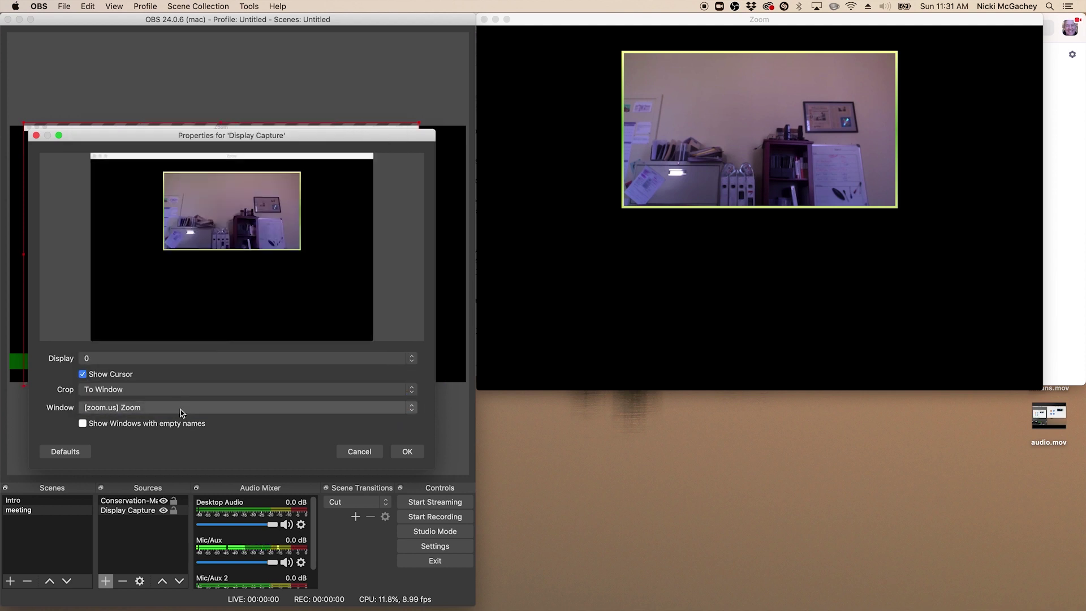
left_click(129, 410)
left_click(129, 411)
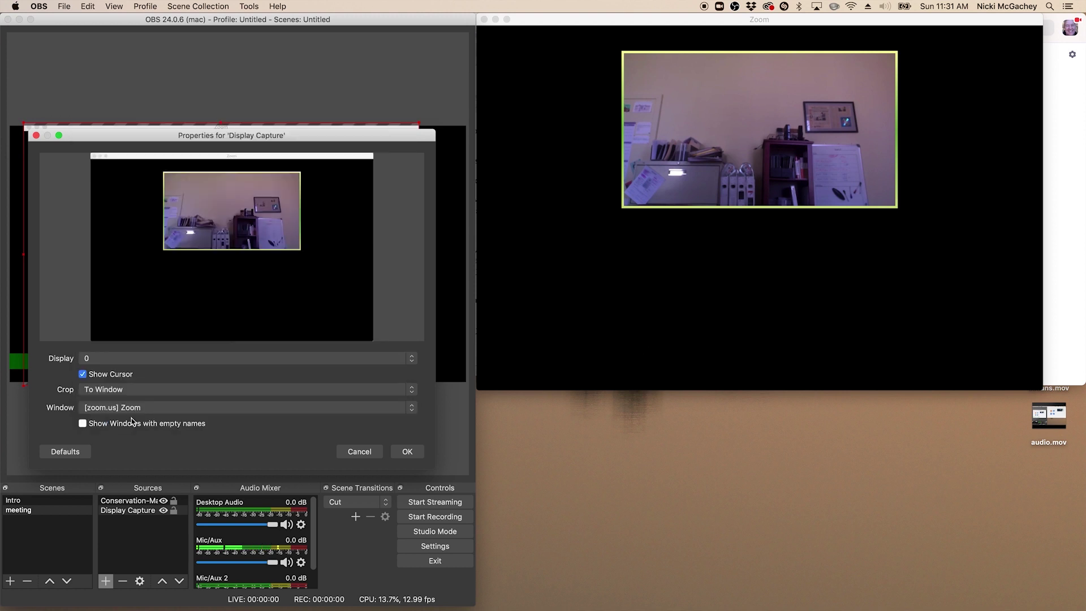
left_click(128, 411)
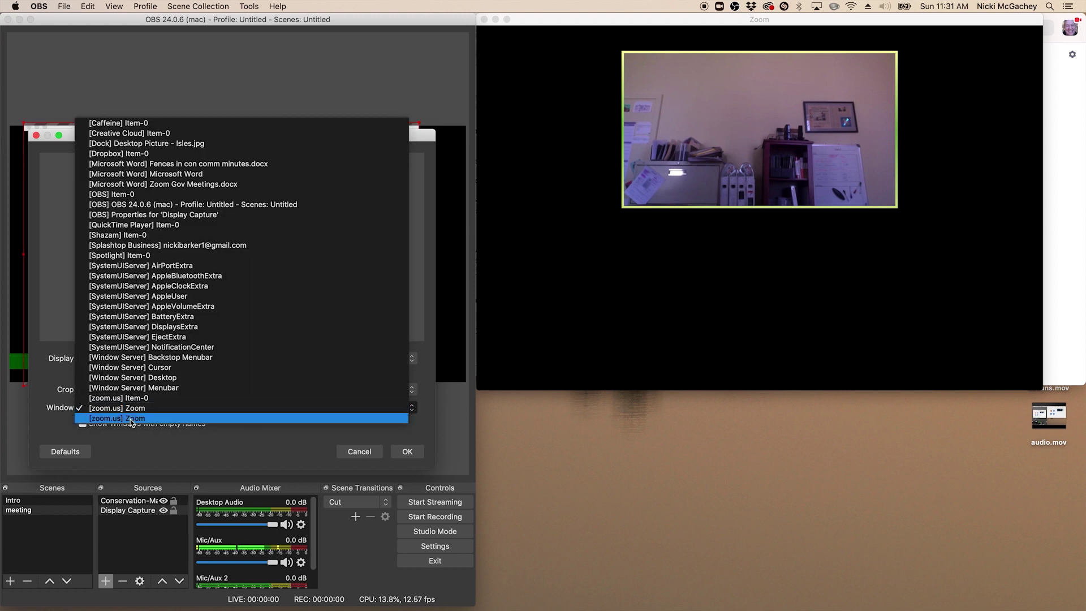
left_click(130, 419)
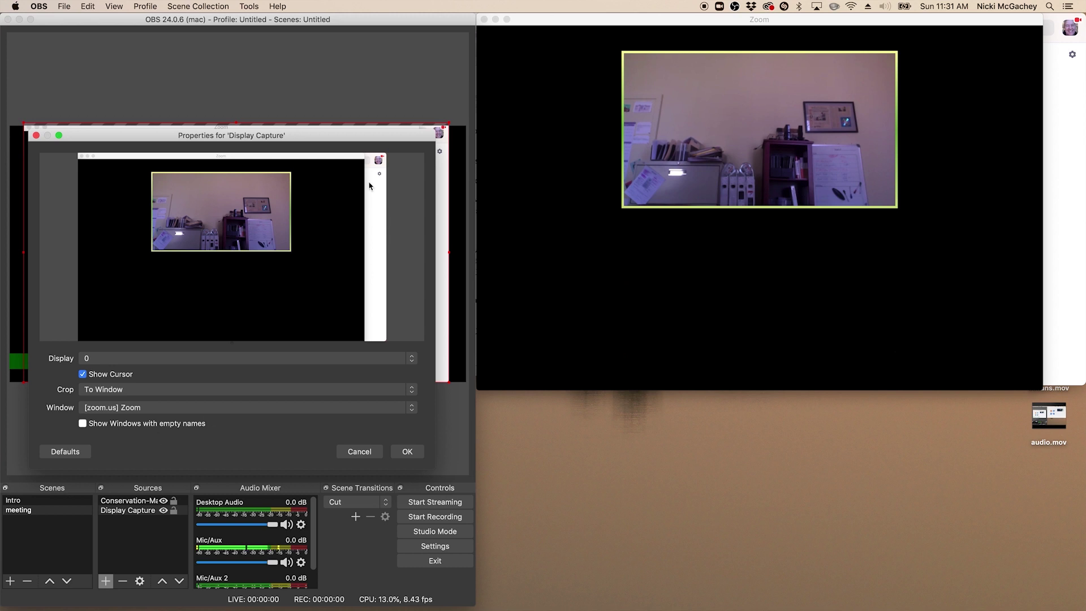
Hide Zoom's home window, set the capture Window to the Zoom meeting, and confirm
left_click(1061, 20)
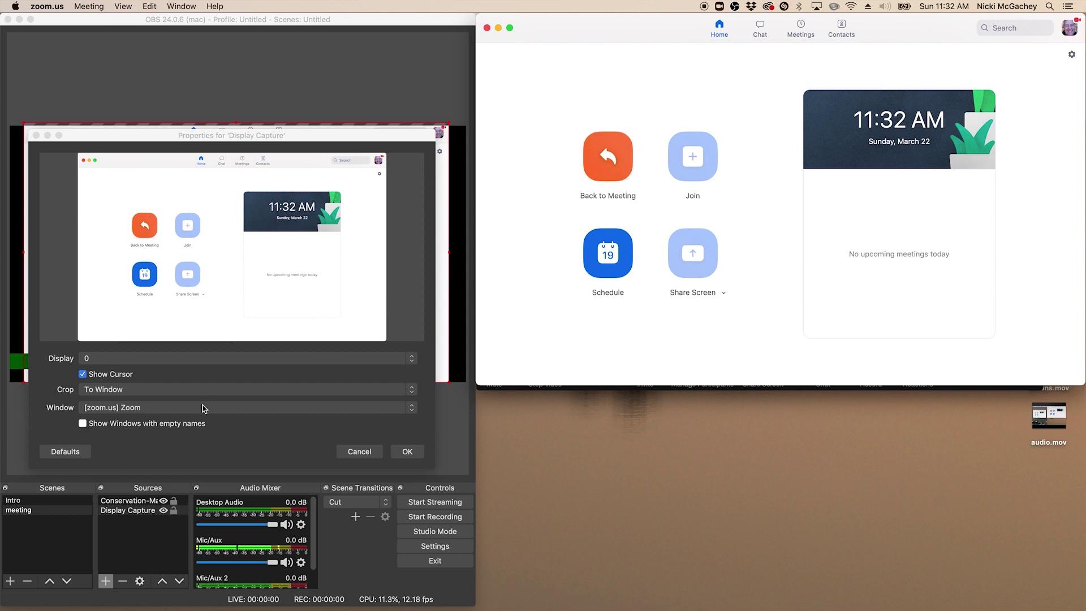
left_click(596, 195)
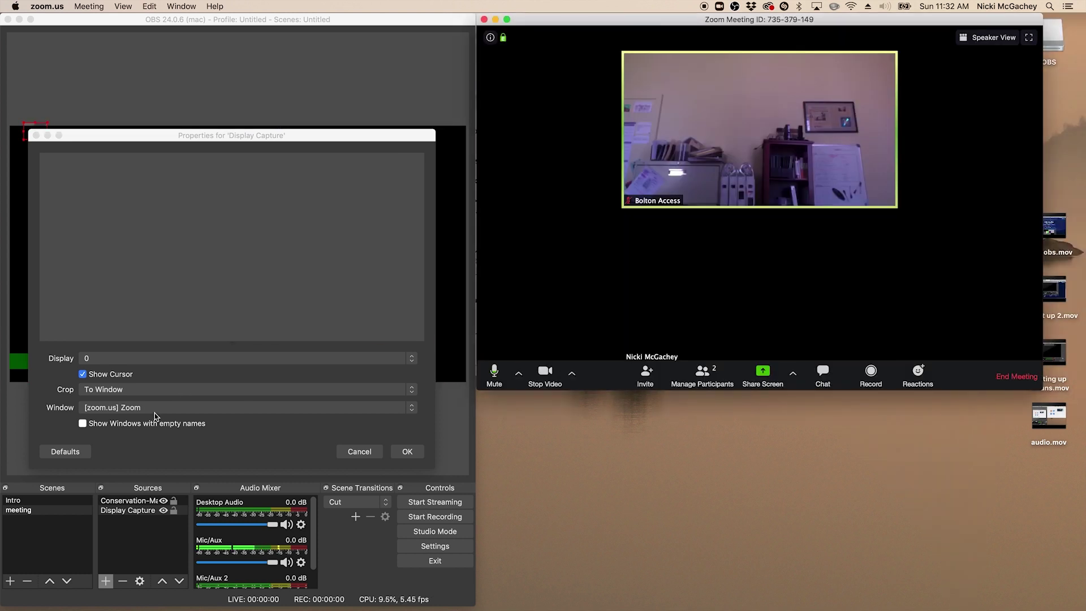
left_click(158, 409)
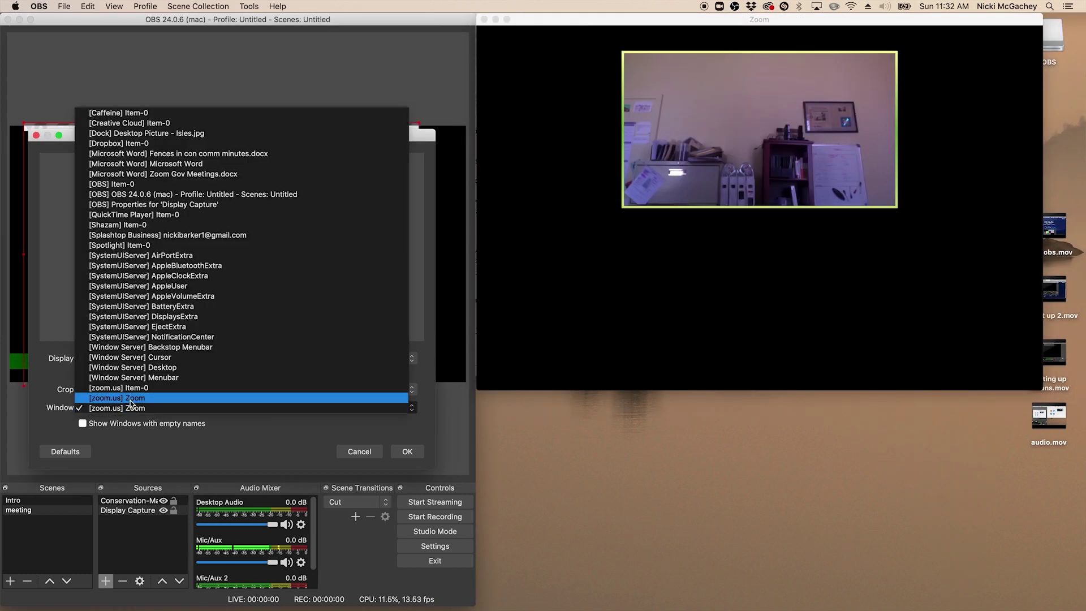
left_click(130, 400)
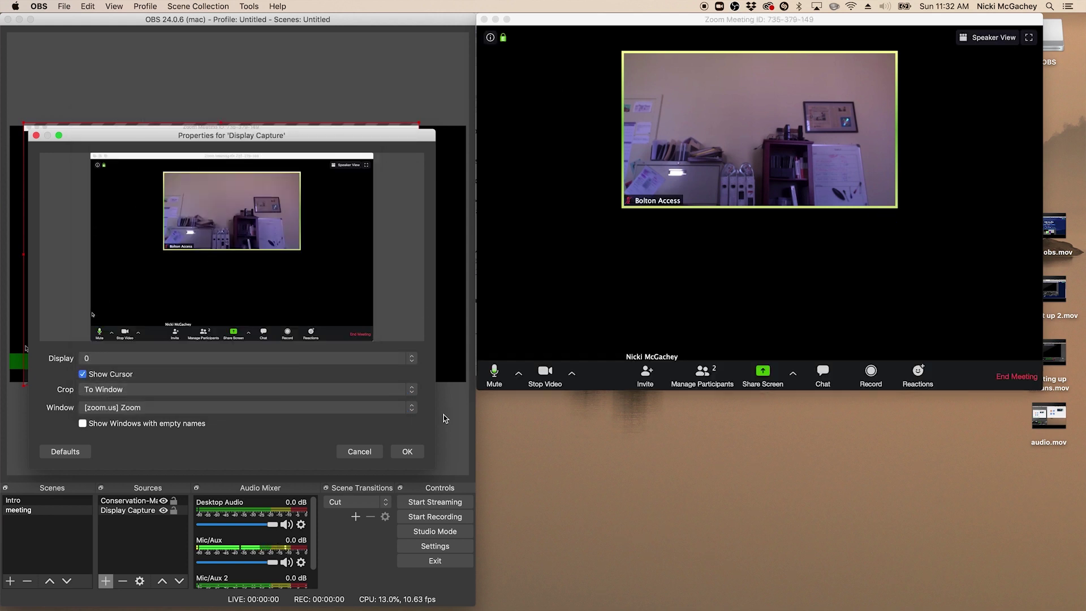
left_click(406, 450)
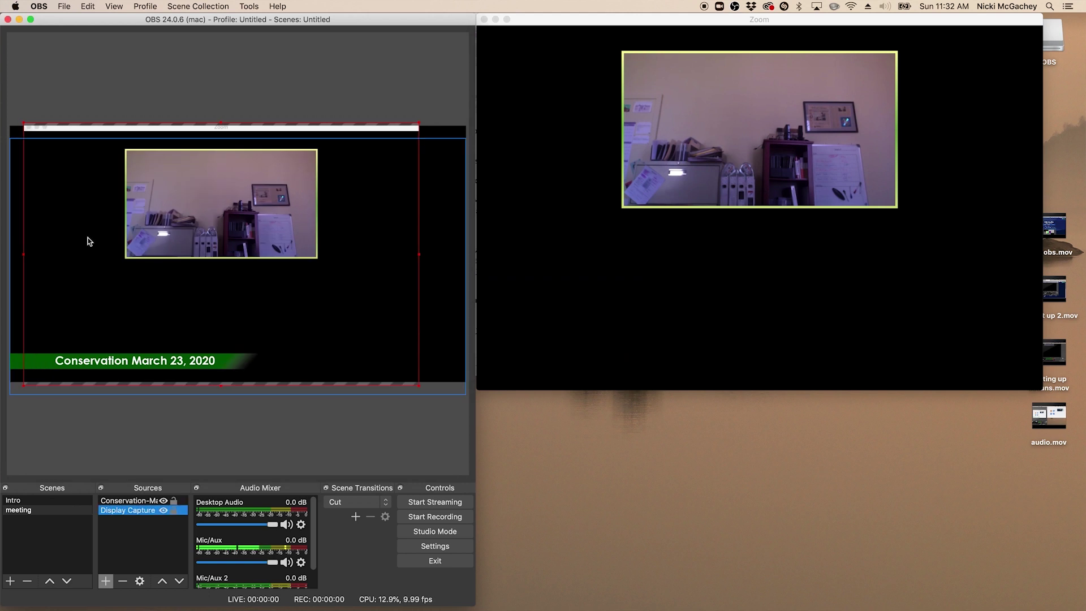
Nudge the Zoom capture and shrink it from its lower-left corner in the preview
left_click_drag(87, 238, 96, 242)
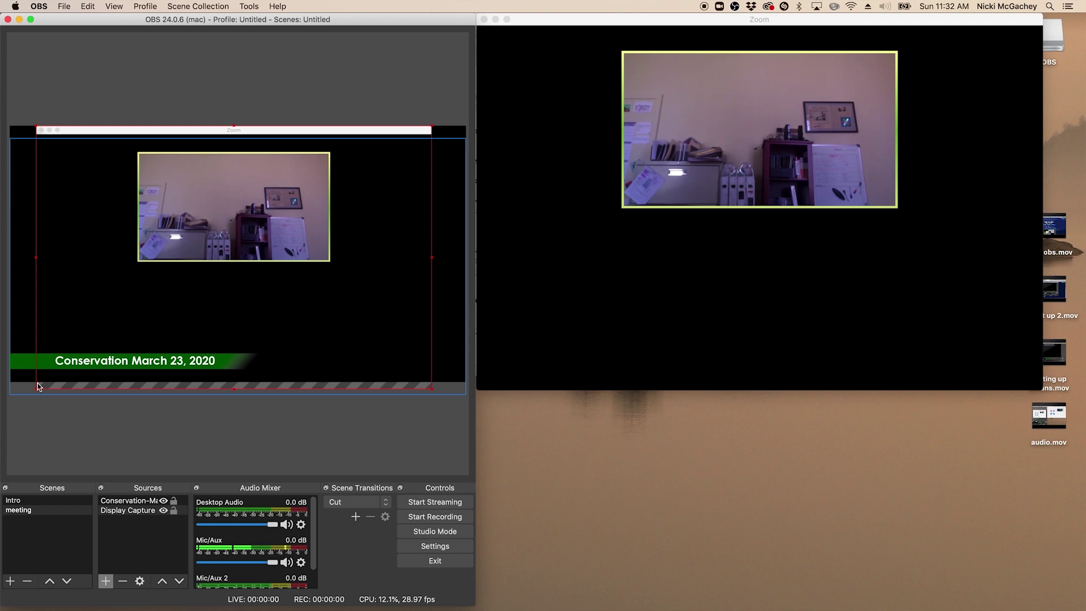
left_click_drag(36, 388, 47, 375)
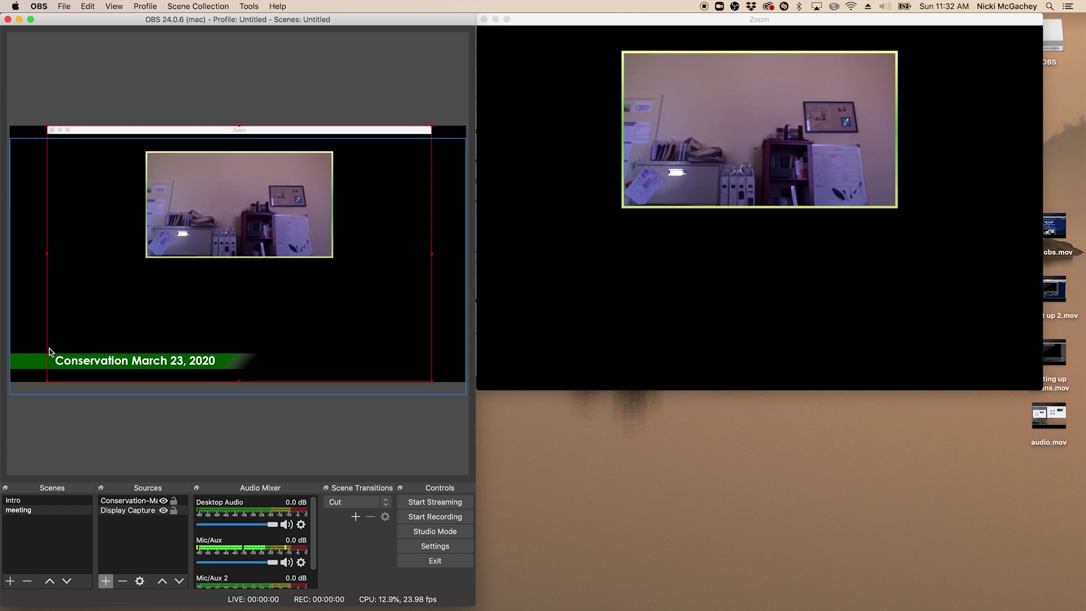
left_click_drag(88, 252, 84, 252)
Toggle the Zoom meeting to Speaker View and back, then select the Conservation source
mouse_move(812, 286)
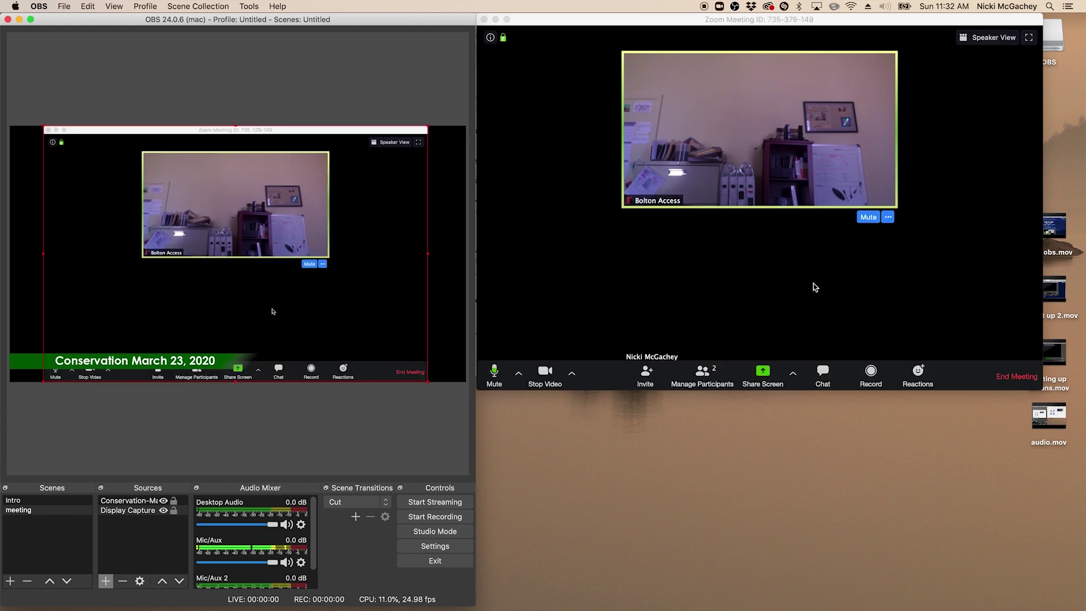
left_click(989, 39)
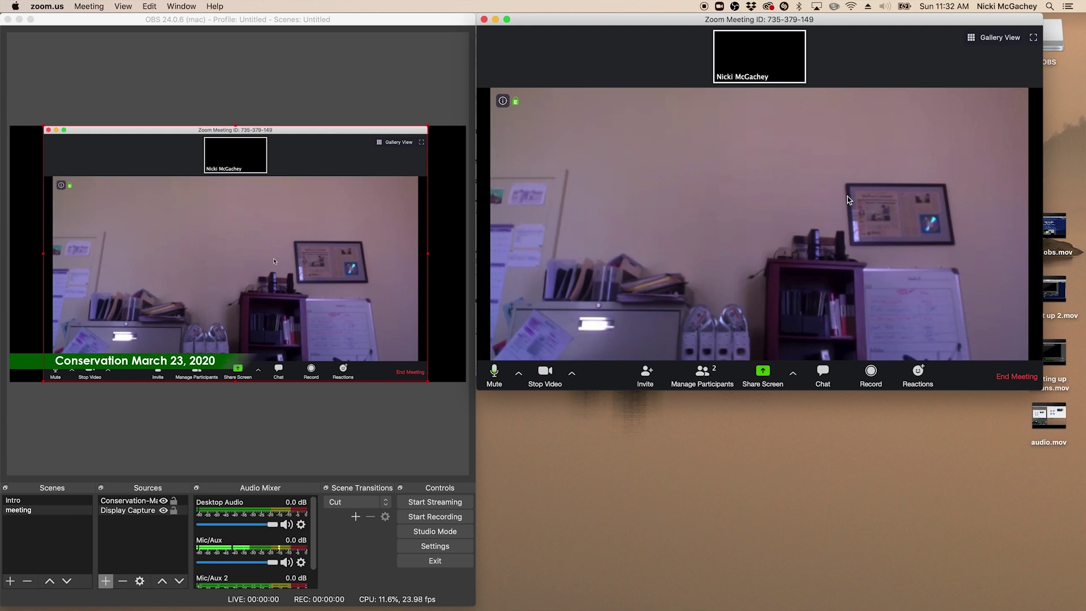
left_click(995, 37)
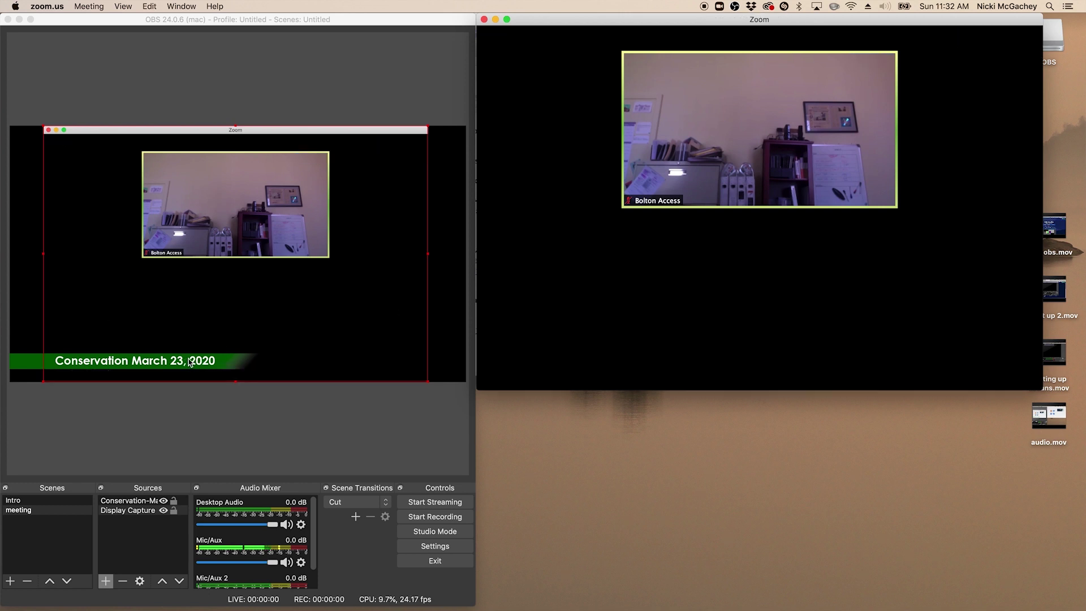
left_click(122, 501)
Keep the Conservation title above the Display Capture and test unmuting and muting Bolton Access in Zoom
left_click_drag(122, 502, 121, 518)
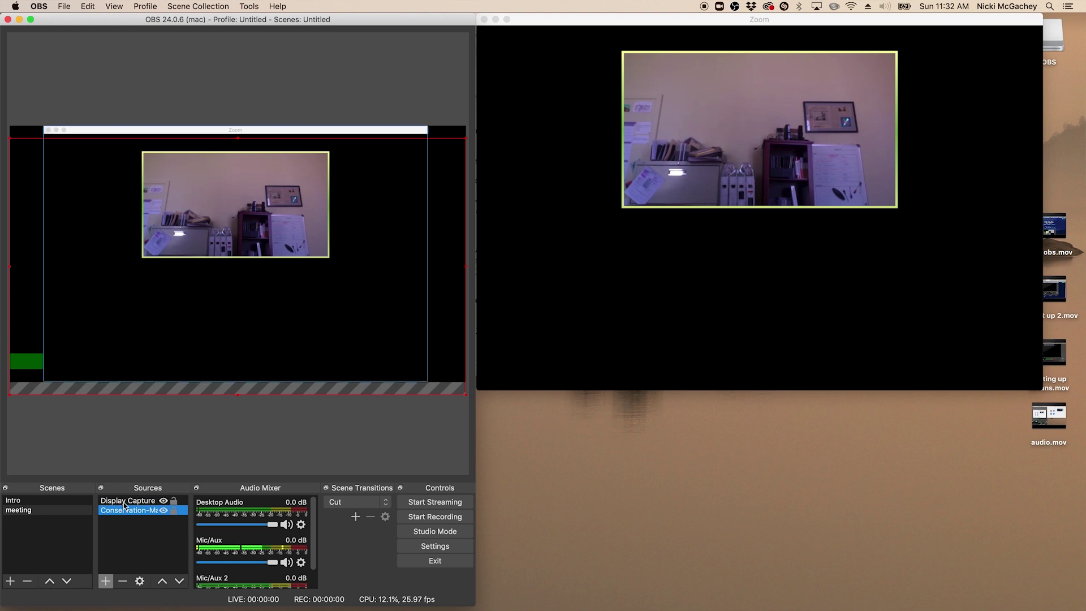
left_click_drag(124, 505, 123, 518)
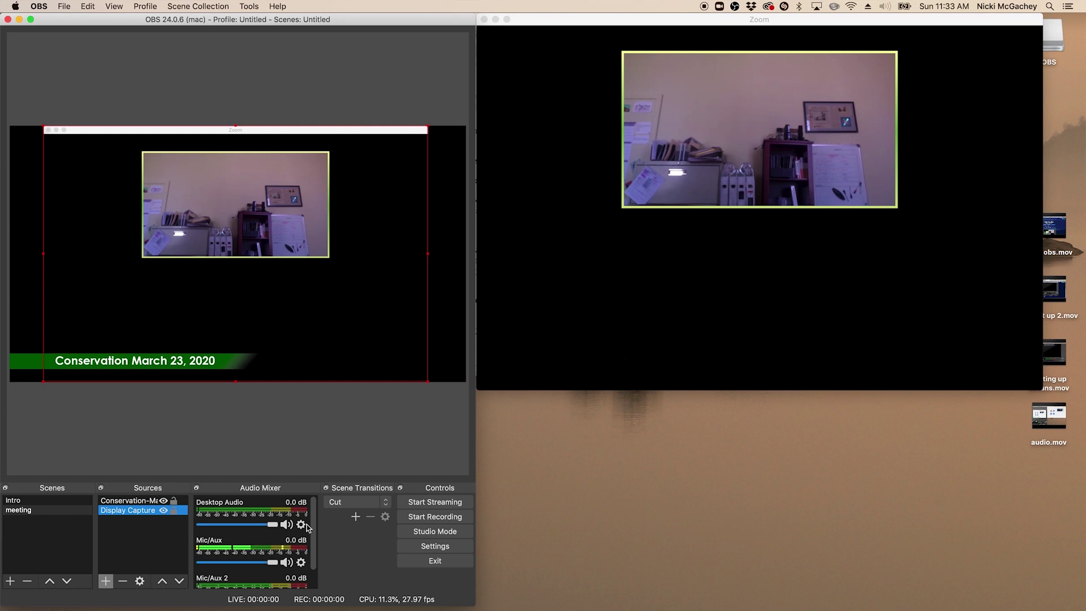
mouse_move(553, 267)
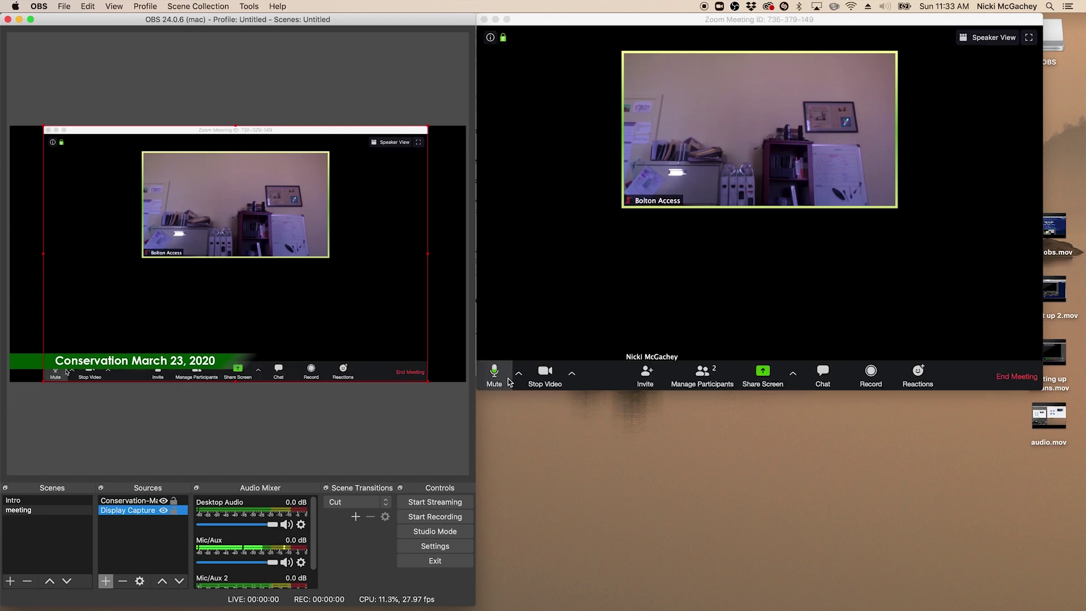
mouse_move(726, 146)
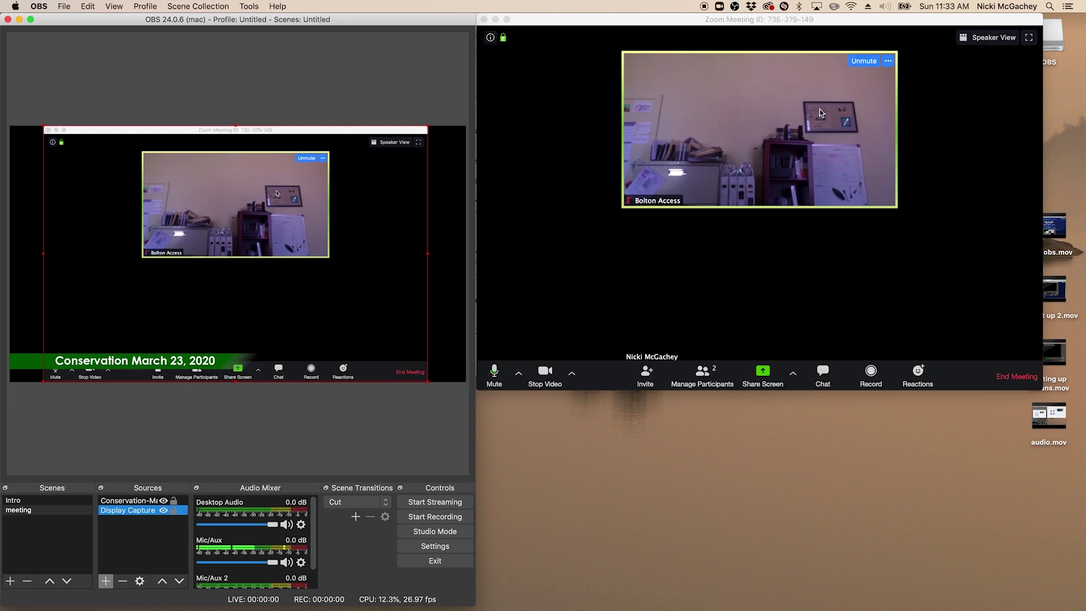
left_click(865, 61)
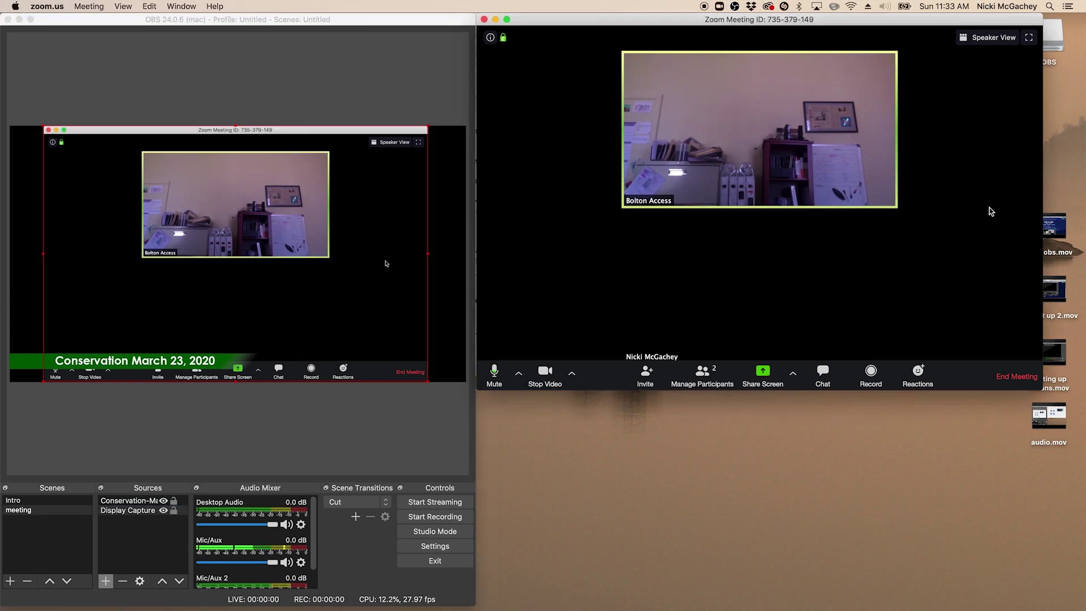
mouse_move(889, 180)
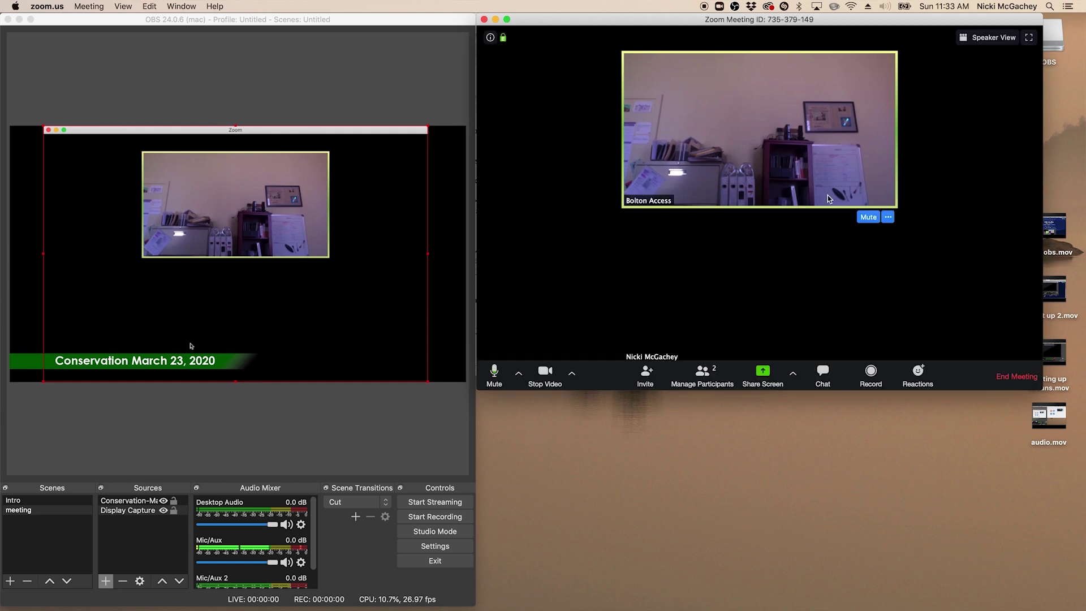
left_click(869, 218)
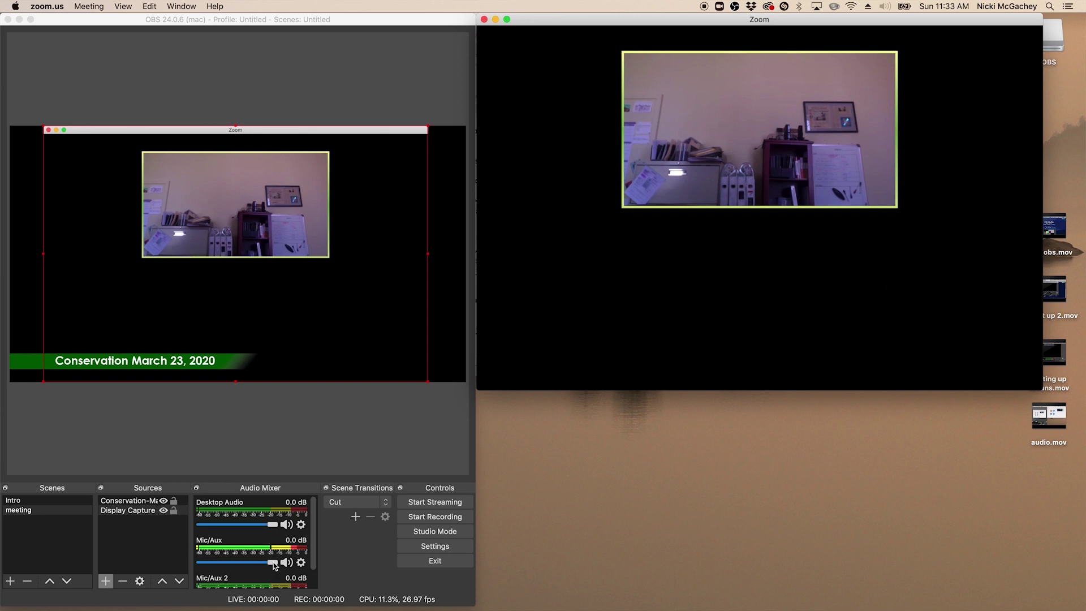
Lower the Mic/Aux fader to -5.3 dB and unmute the microphone in the Zoom meeting
left_click_drag(272, 565, 268, 566)
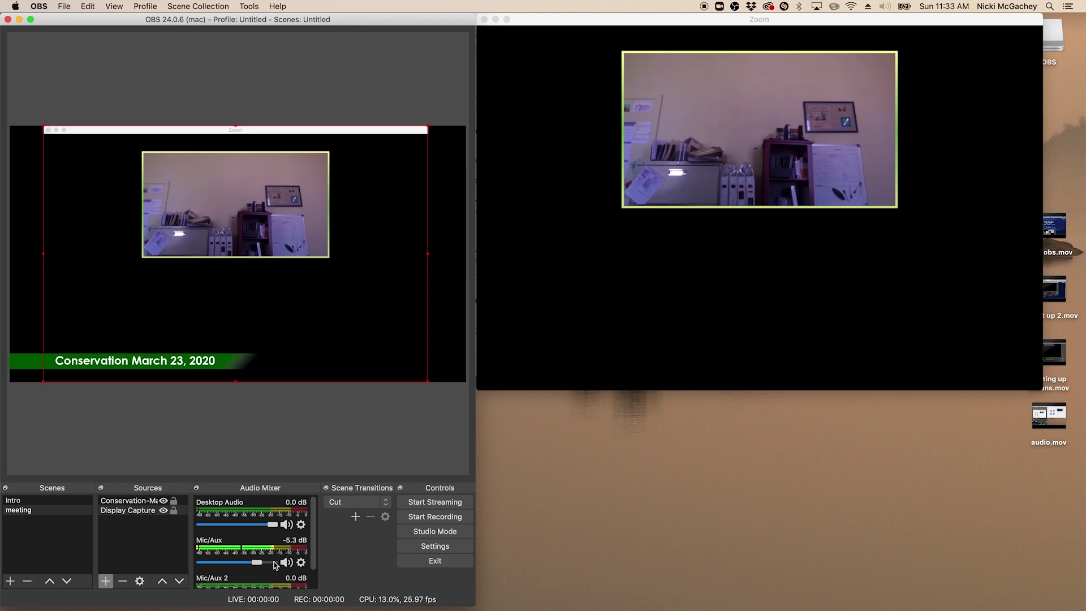
mouse_move(643, 328)
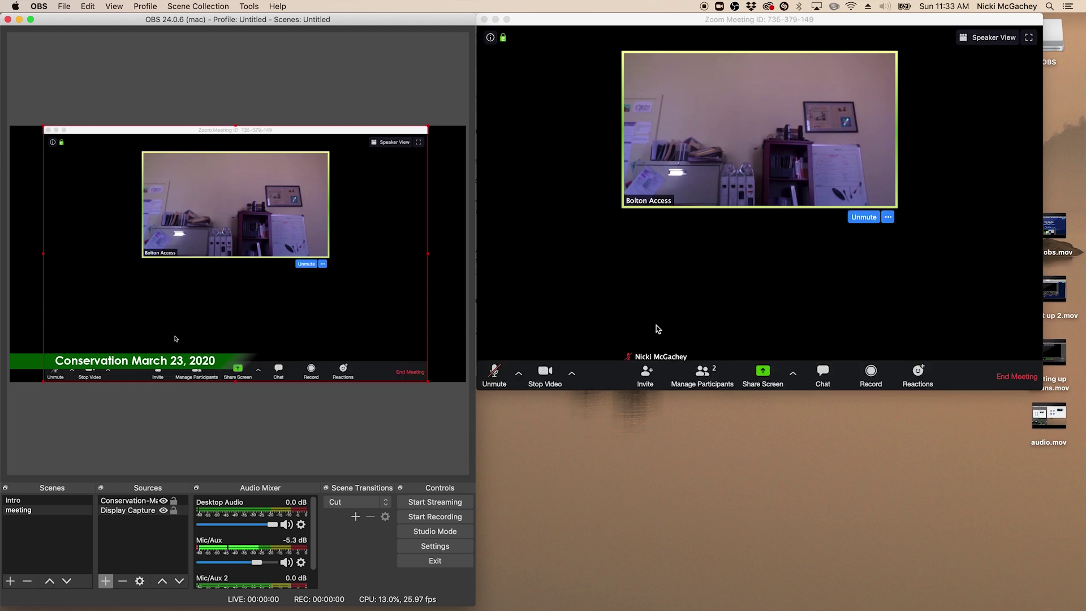
left_click(632, 356)
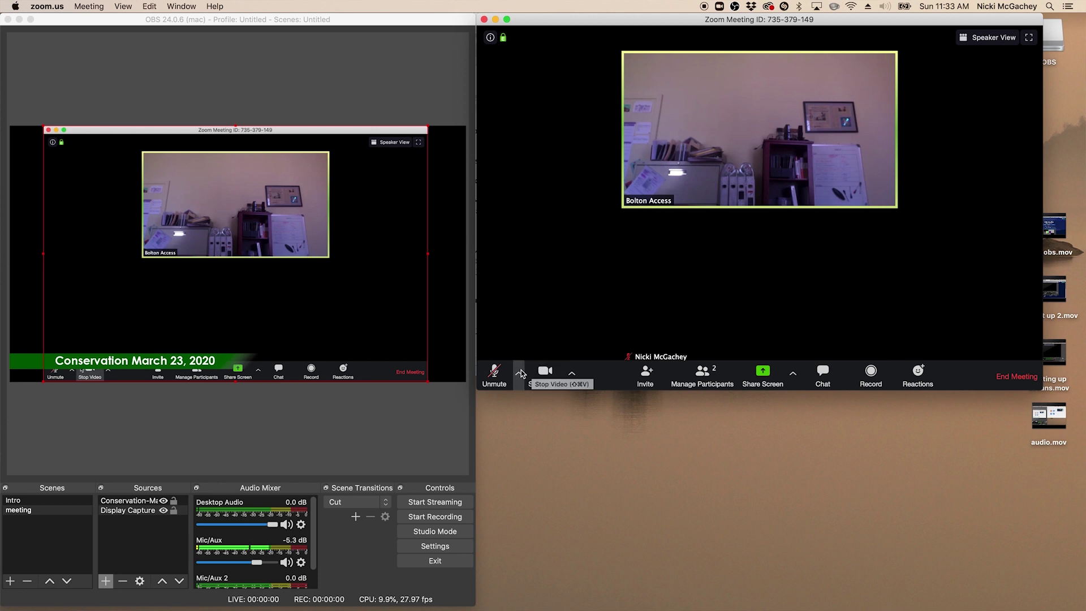
left_click(495, 372)
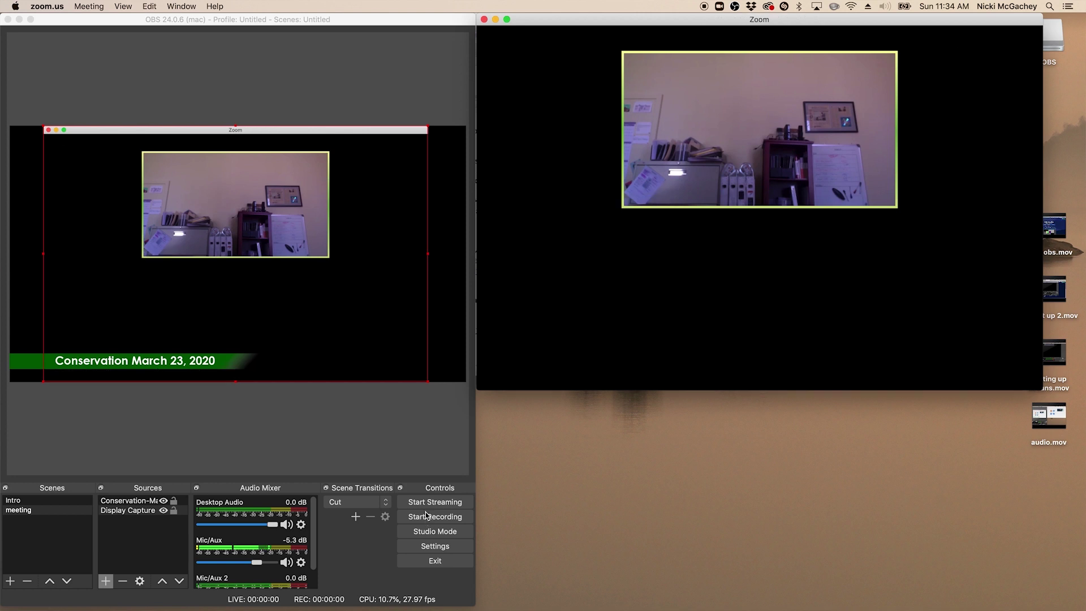
left_click(431, 550)
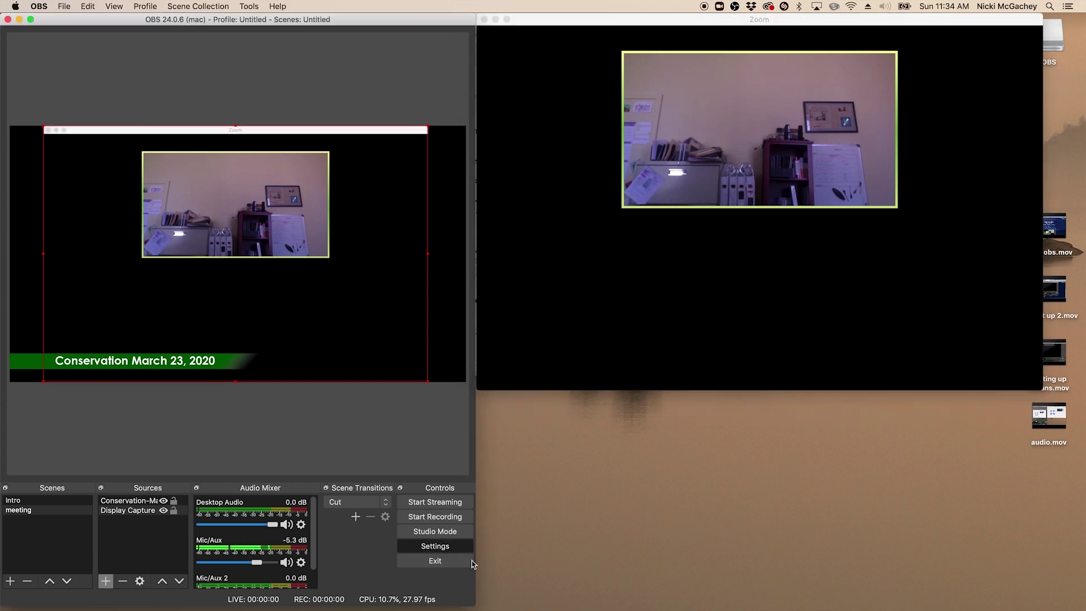
In OBS Settings > Stream, select the existing YouTube stream key so it can be replaced
left_click(426, 548)
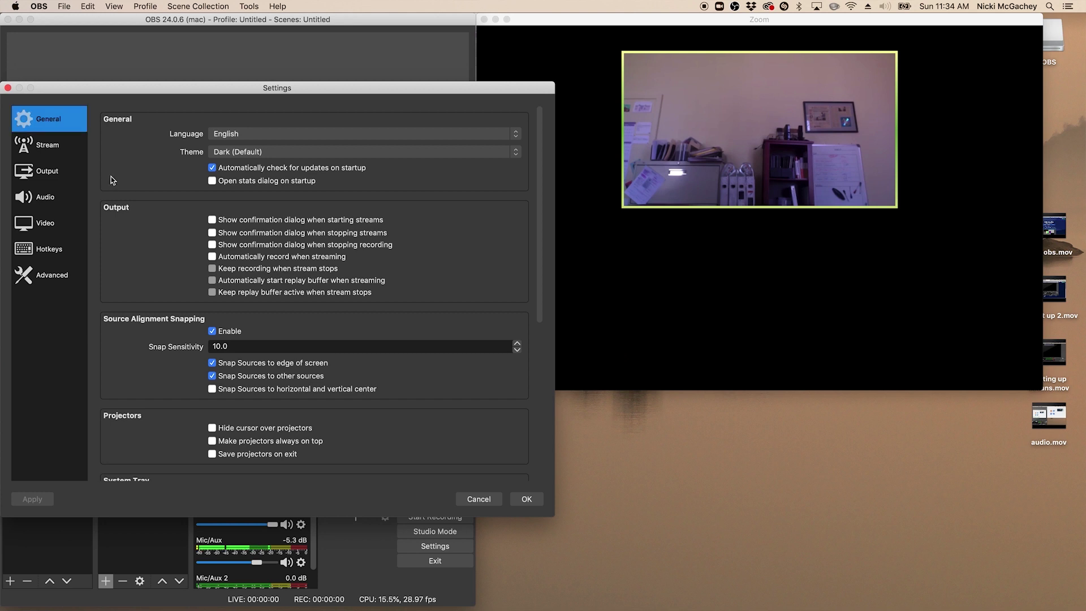
left_click(50, 148)
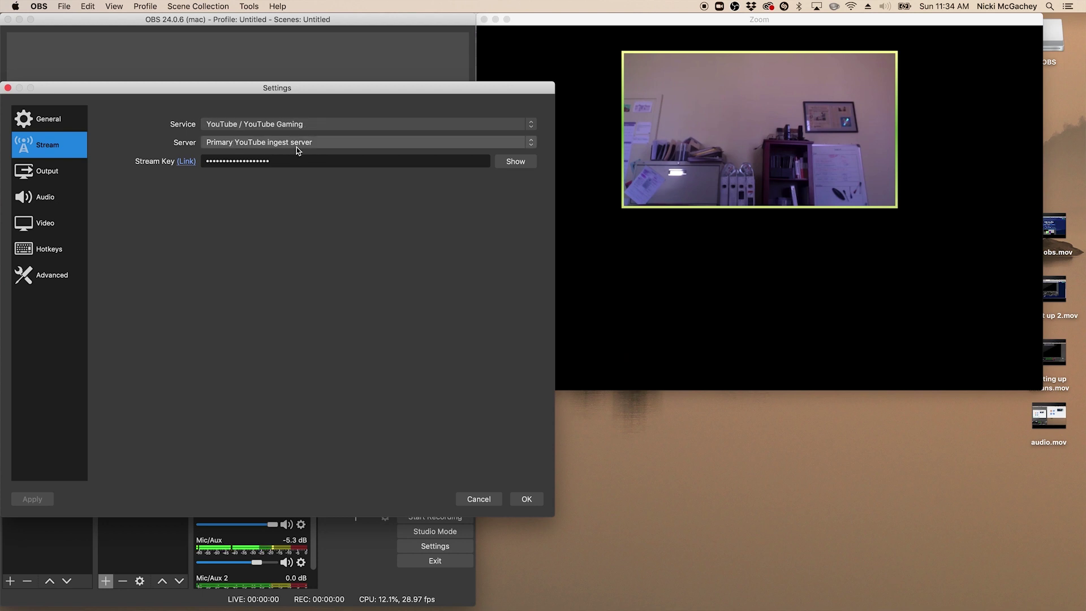
left_click(284, 161)
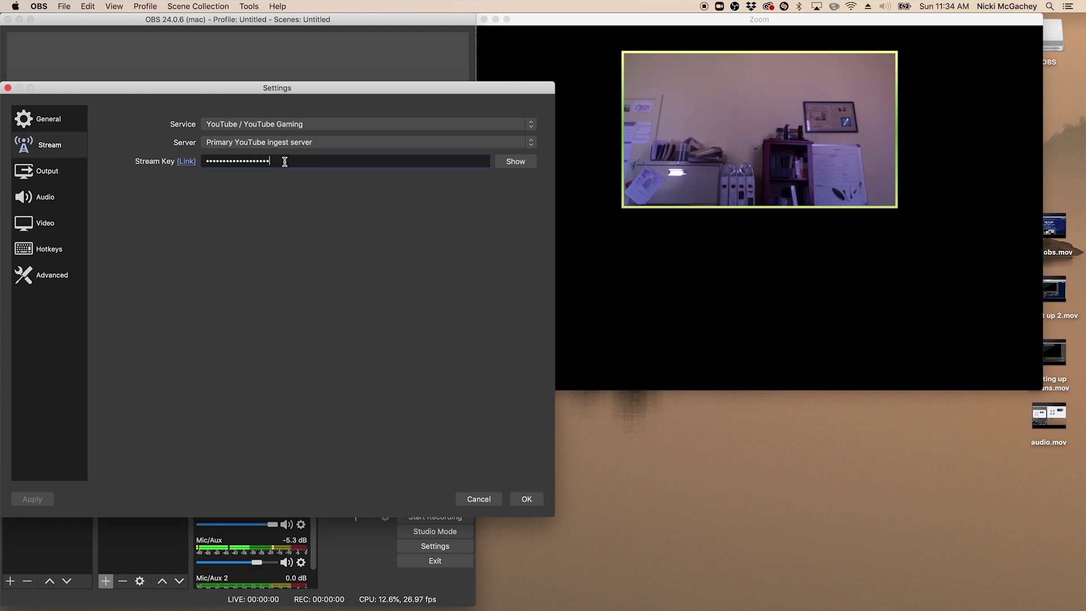
left_click_drag(284, 162, 199, 161)
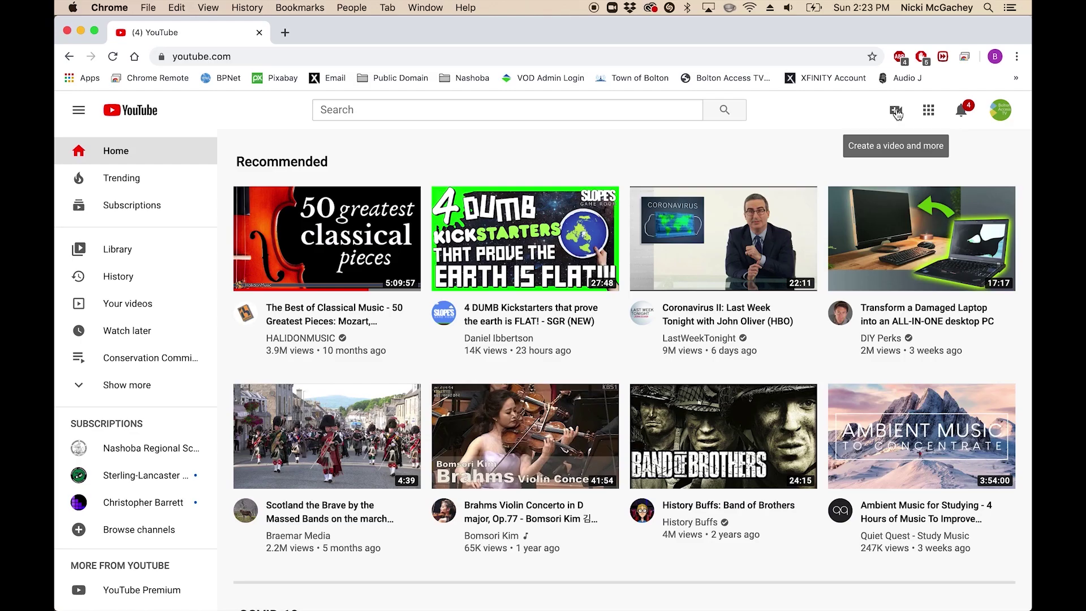
left_click(896, 111)
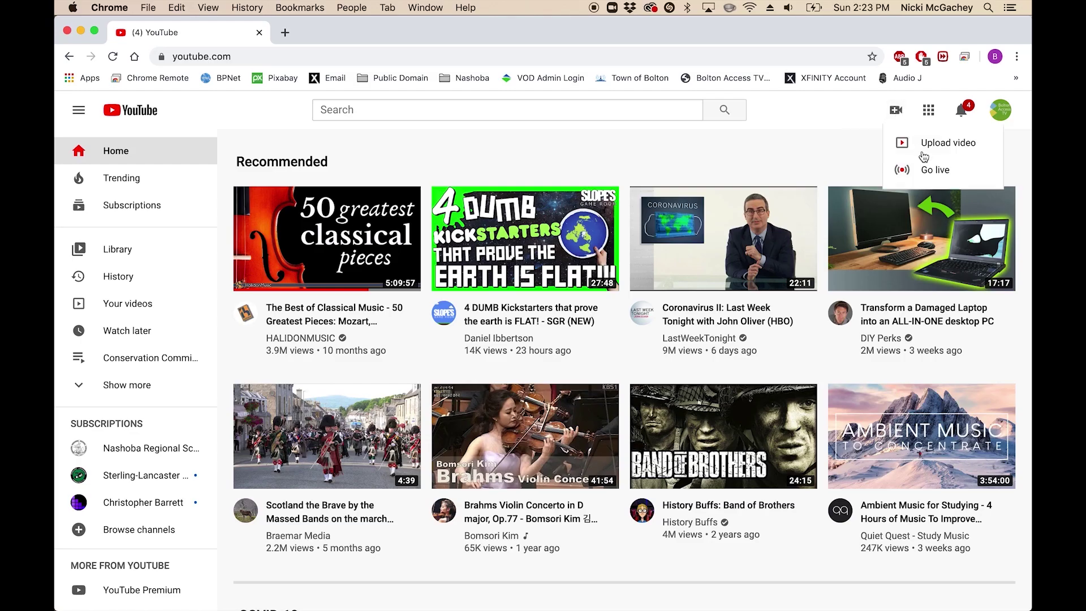
Set up a new YouTube stream titled 'test', scheduled for later at 2:40 PM
left_click(929, 173)
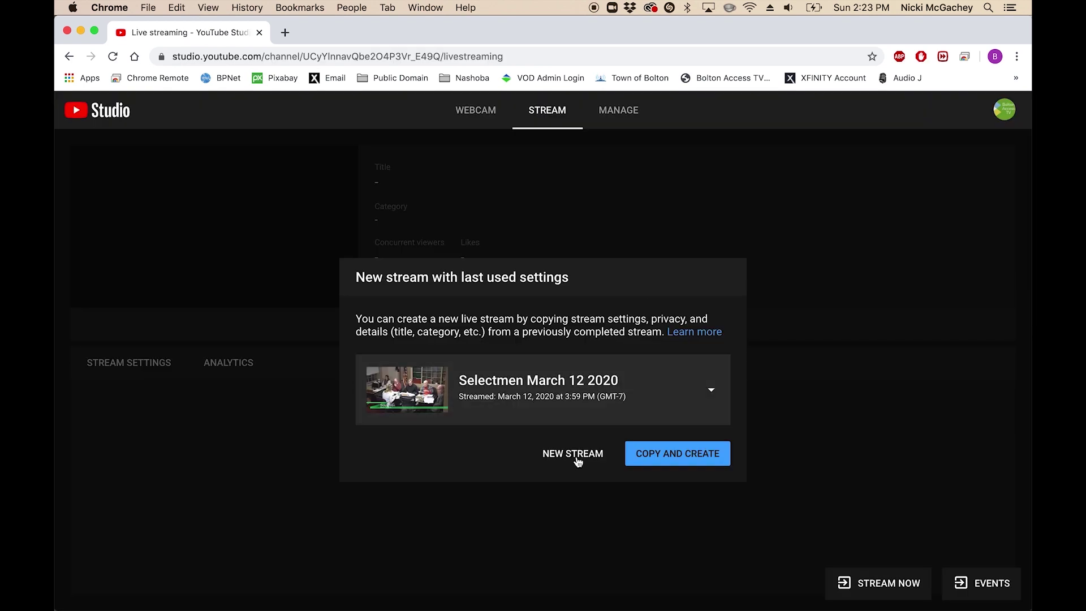
left_click(573, 454)
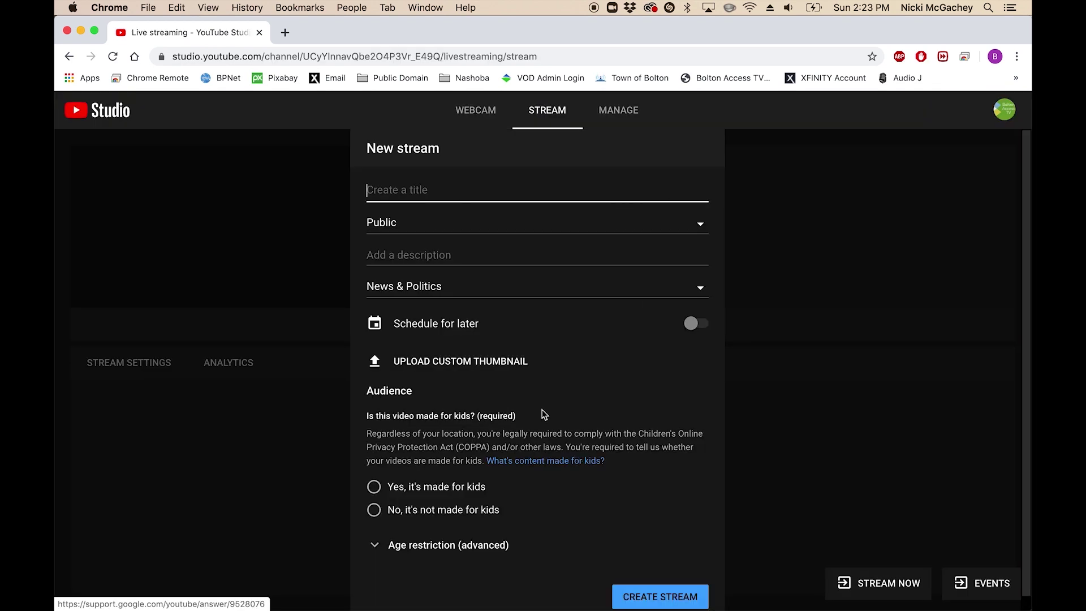
type("test")
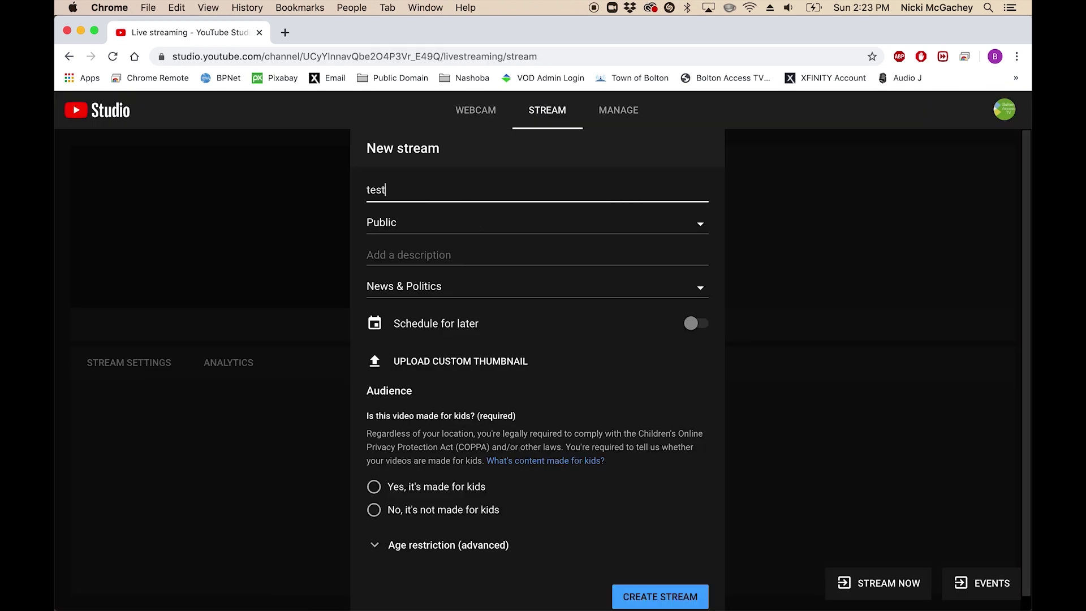
left_click(697, 330)
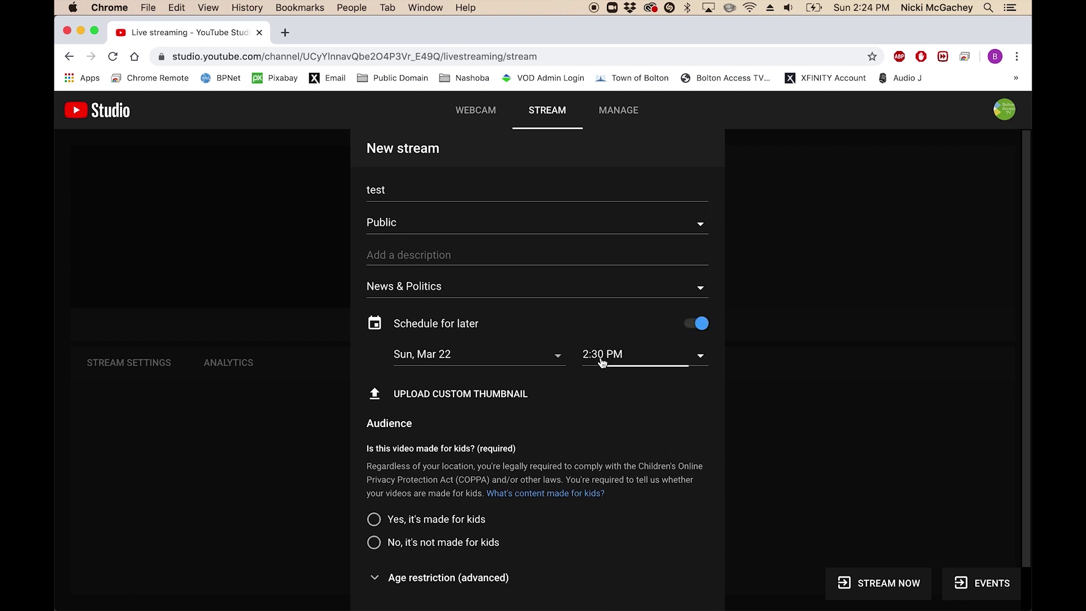
left_click(602, 362)
left_click(618, 461)
Mark the stream not made for kids, create it, and select its revealed stream key
left_click(386, 550)
scroll(598, 526, "down", 2)
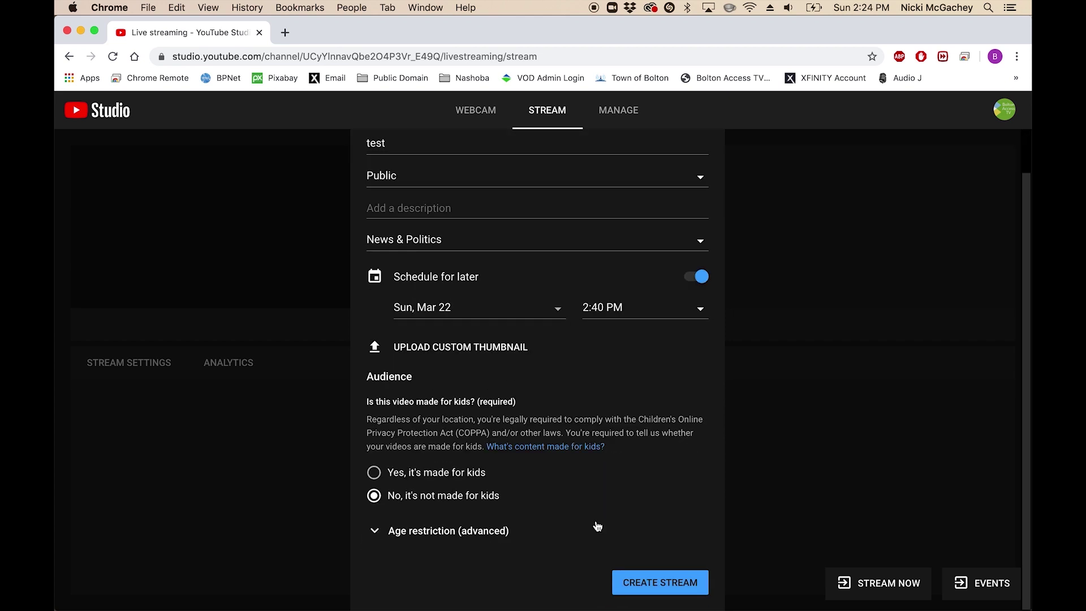
left_click(669, 586)
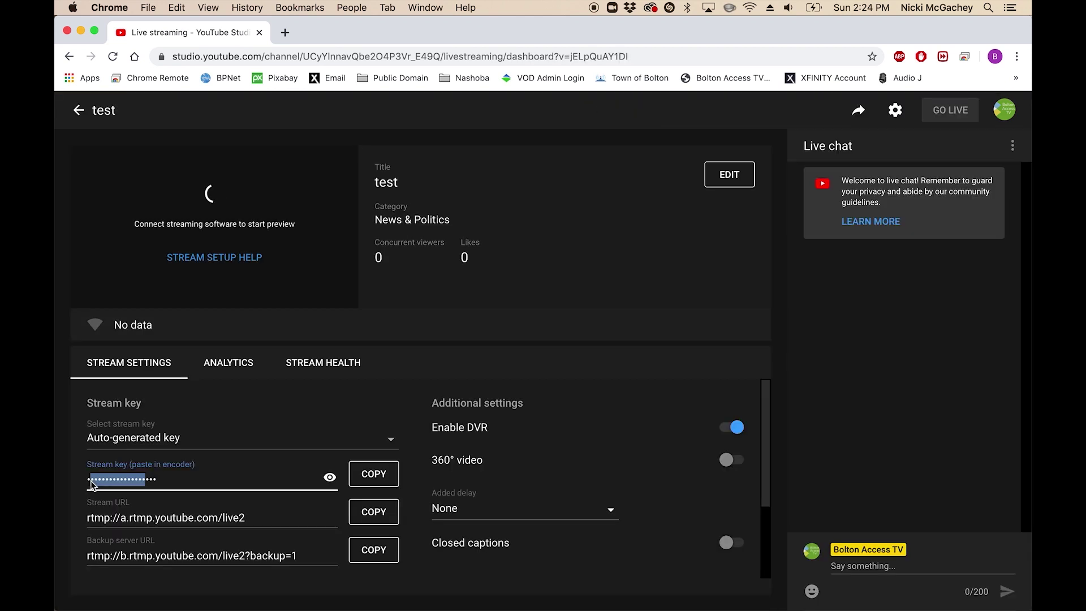
left_click(329, 477)
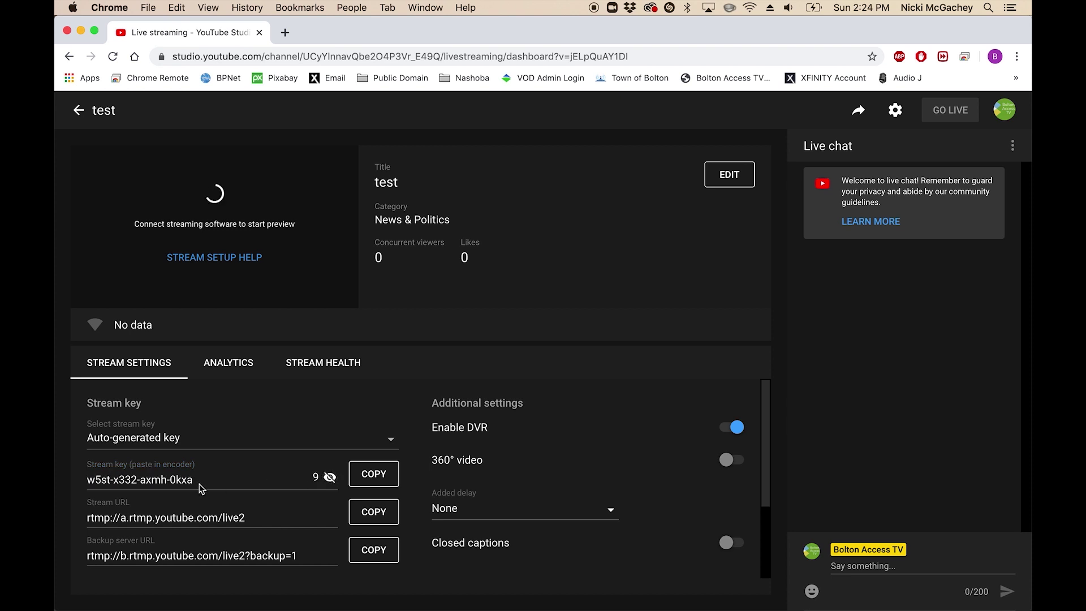
left_click_drag(195, 484, 89, 486)
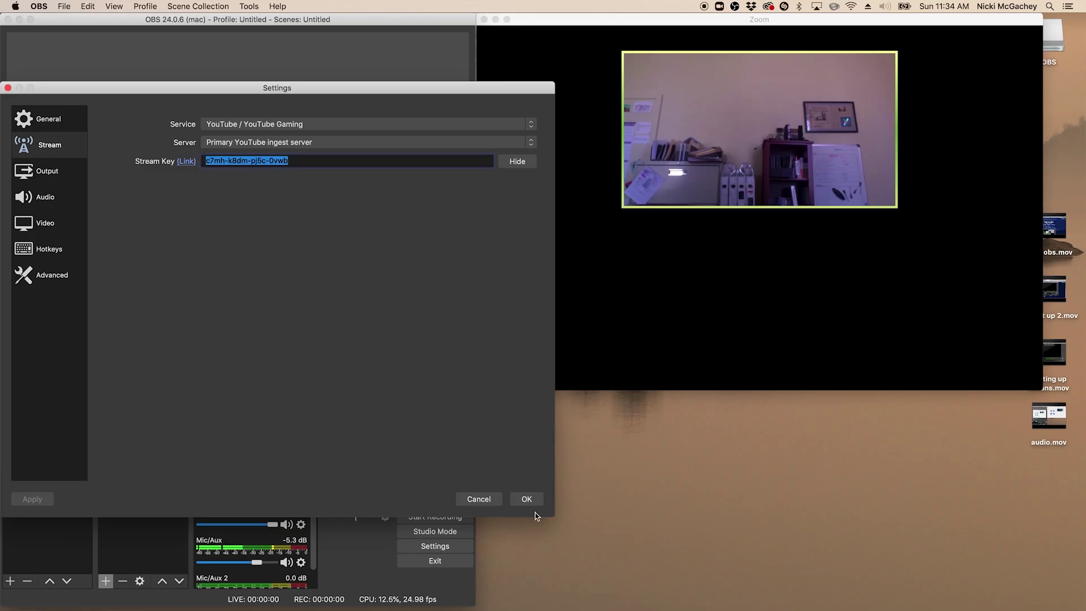
Save the pasted YouTube stream key with OK and switch on Studio Mode
left_click(527, 500)
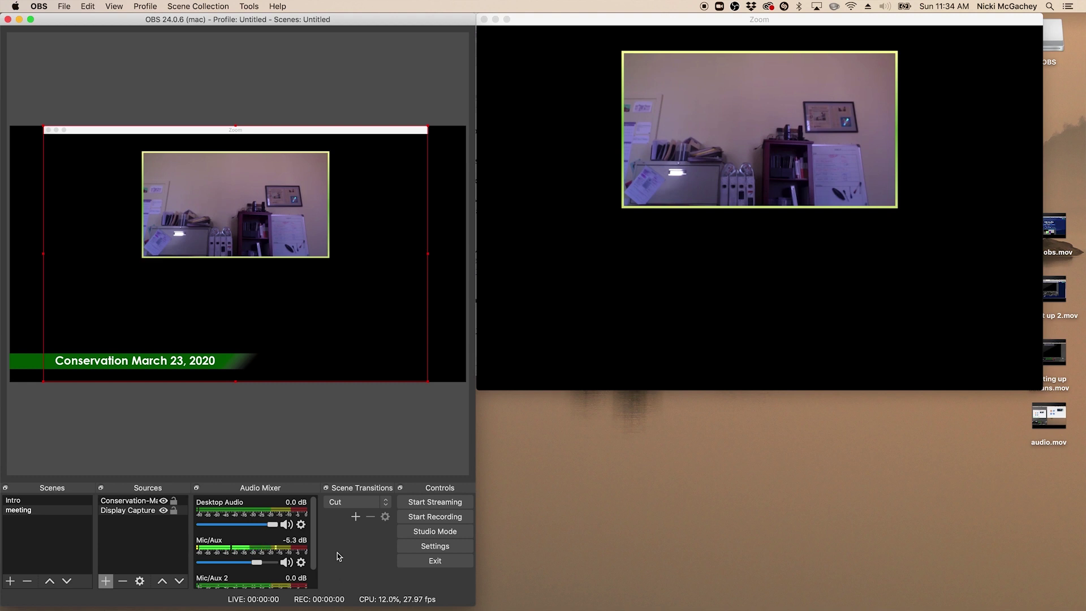
left_click(434, 533)
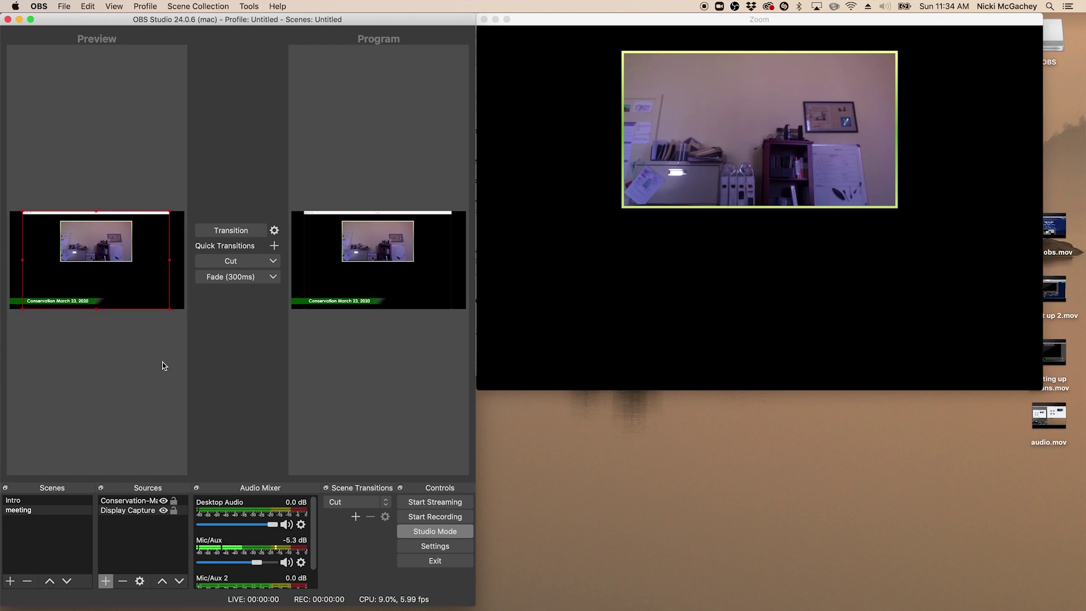
Preview the Intro scene and transition the Bolton Access TV intro to Program
mouse_move(483, 106)
left_click(50, 501)
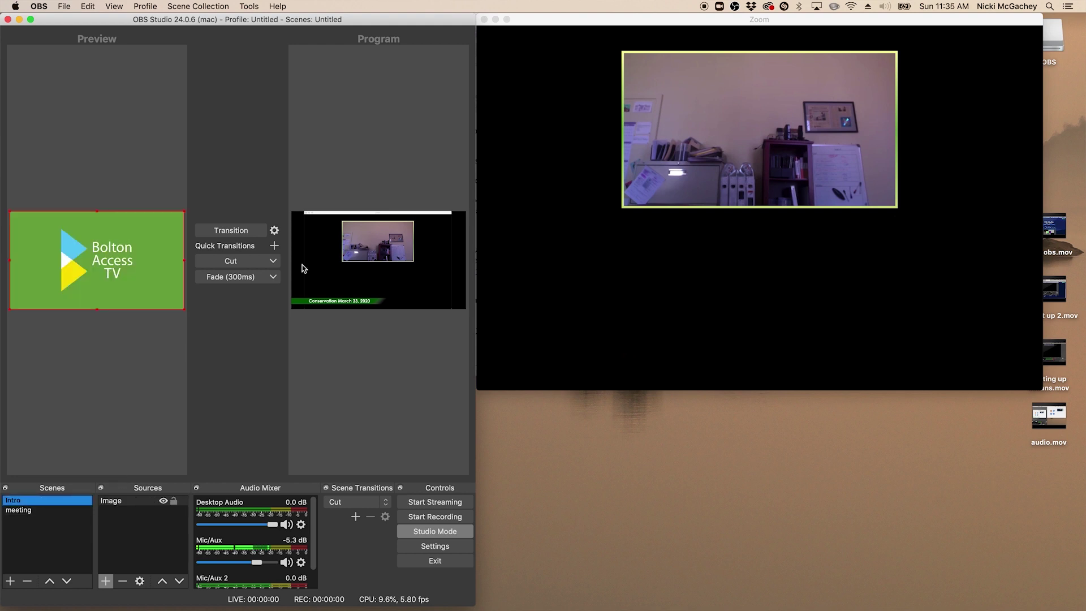
left_click(14, 512)
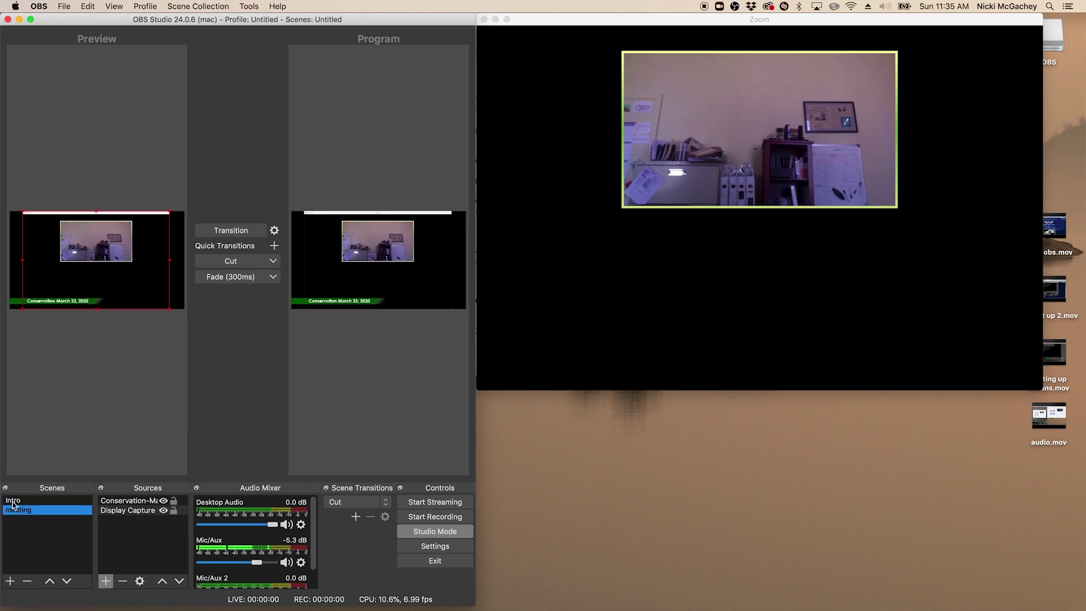
left_click(11, 500)
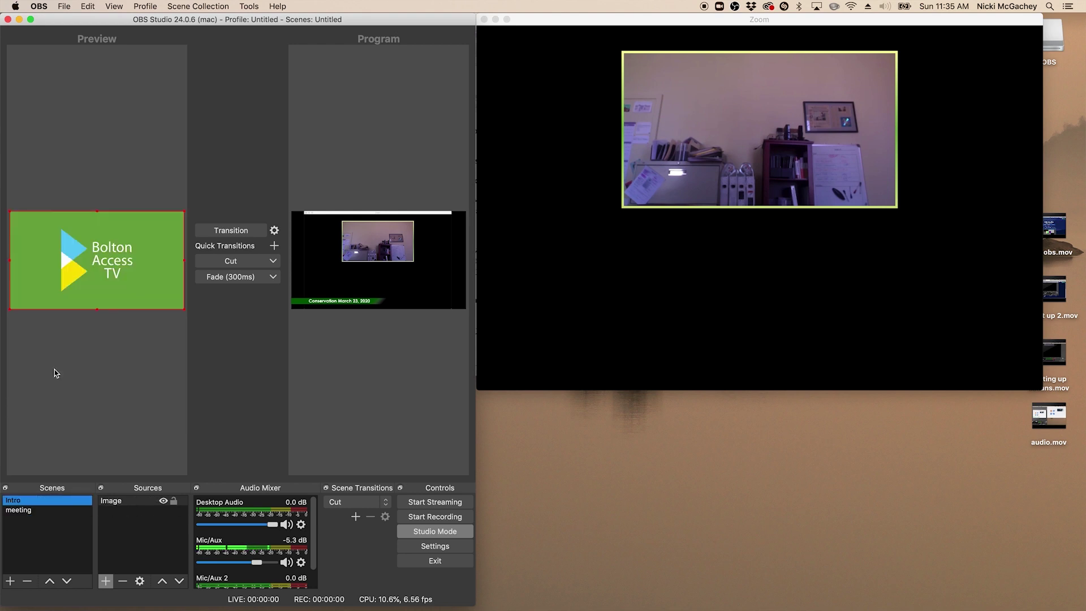
left_click(234, 230)
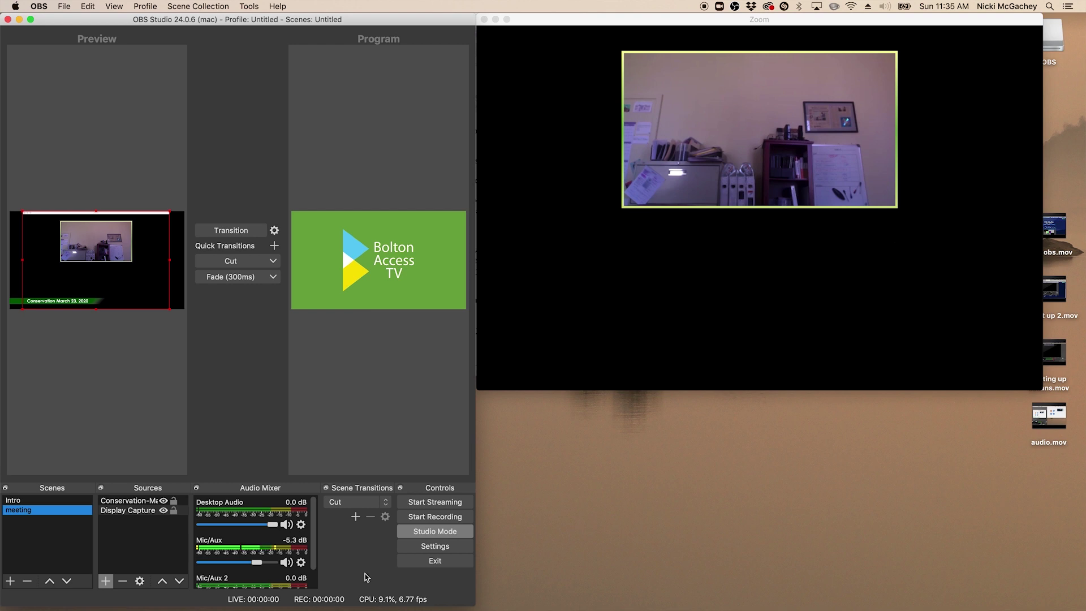
Mute Mic/Aux and queue the meeting scene in Preview
mouse_move(581, 379)
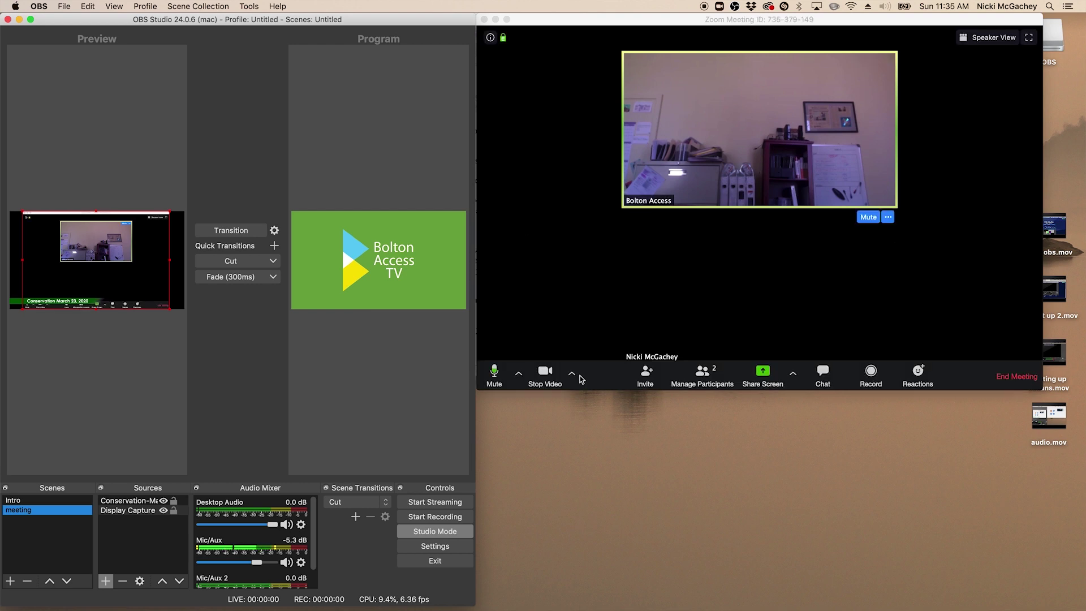
left_click(286, 563)
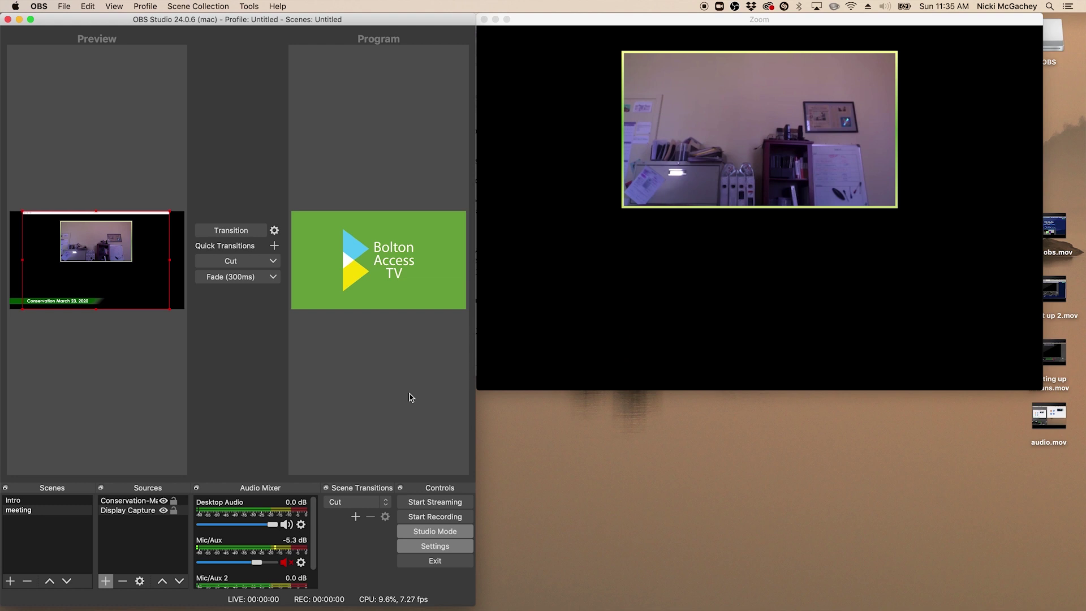
left_click(27, 512)
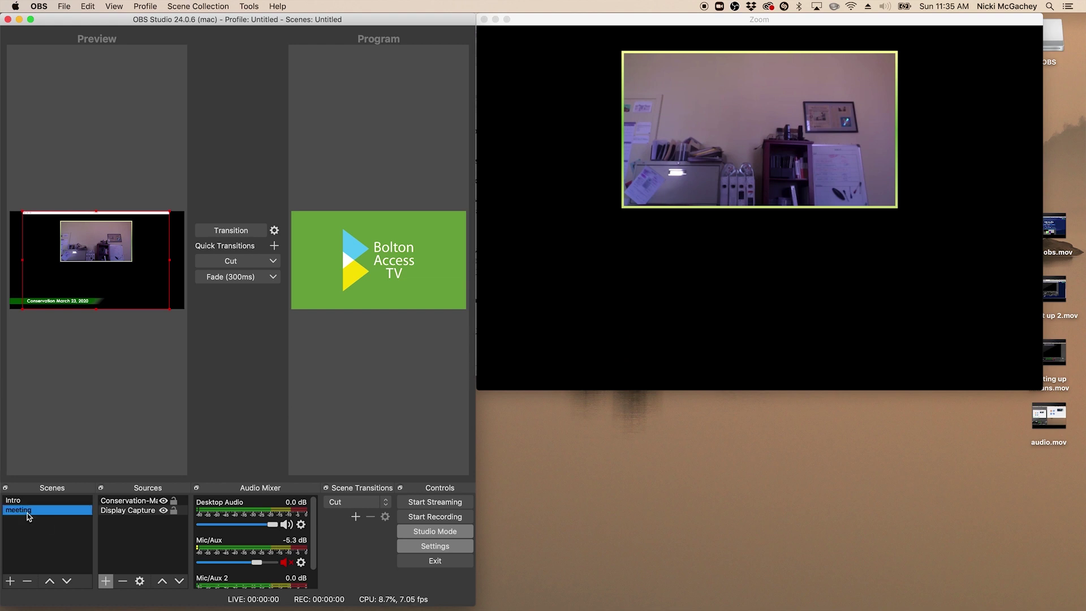
left_click(77, 301)
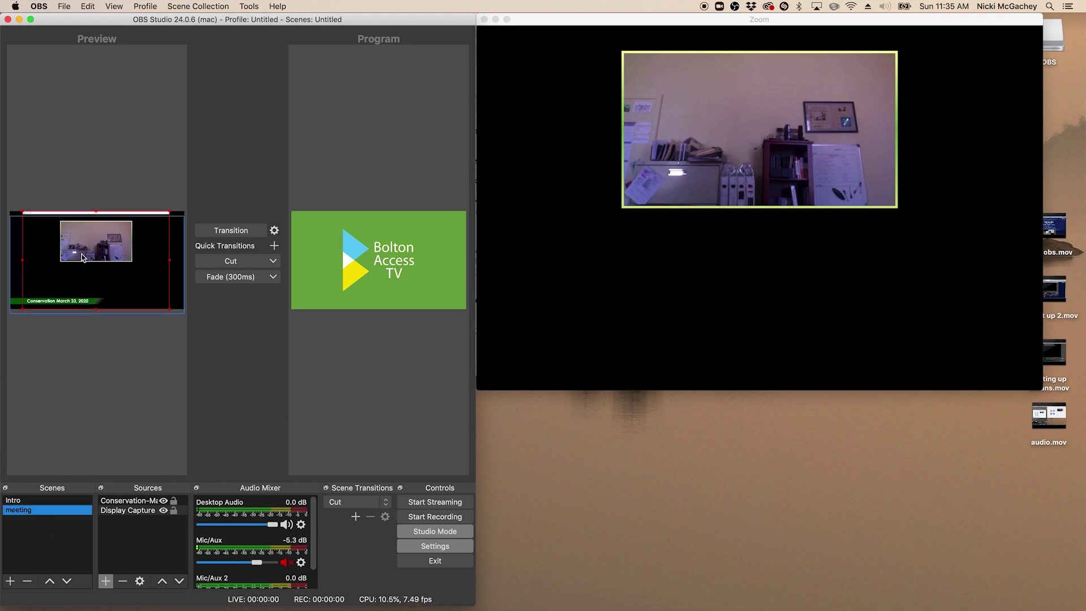
Start streaming to YouTube, unmute Mic/Aux, and transition the Zoom meeting scene live
left_click(441, 506)
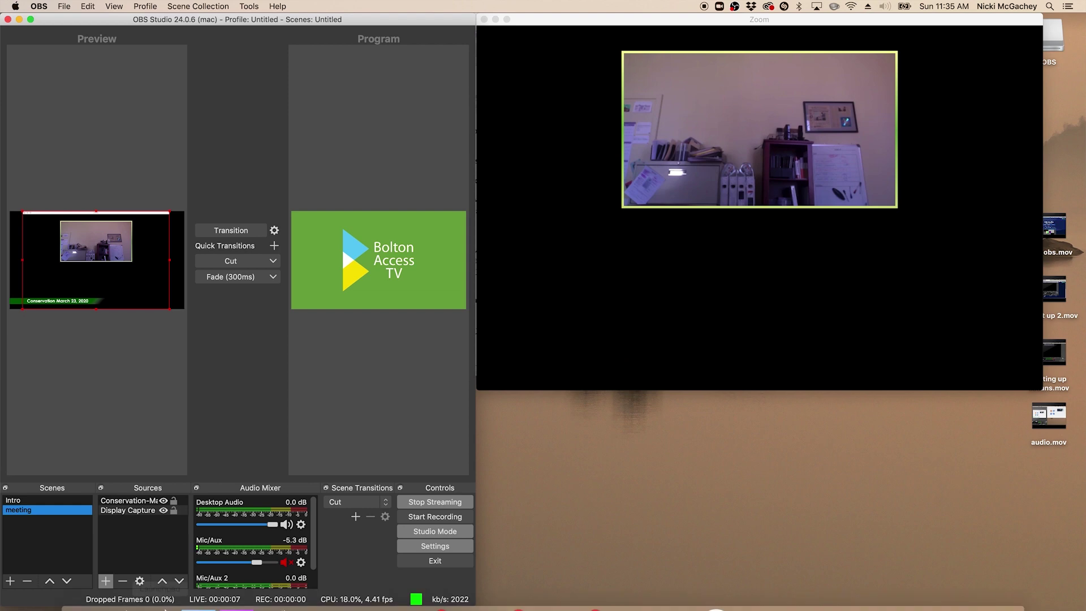
mouse_move(160, 599)
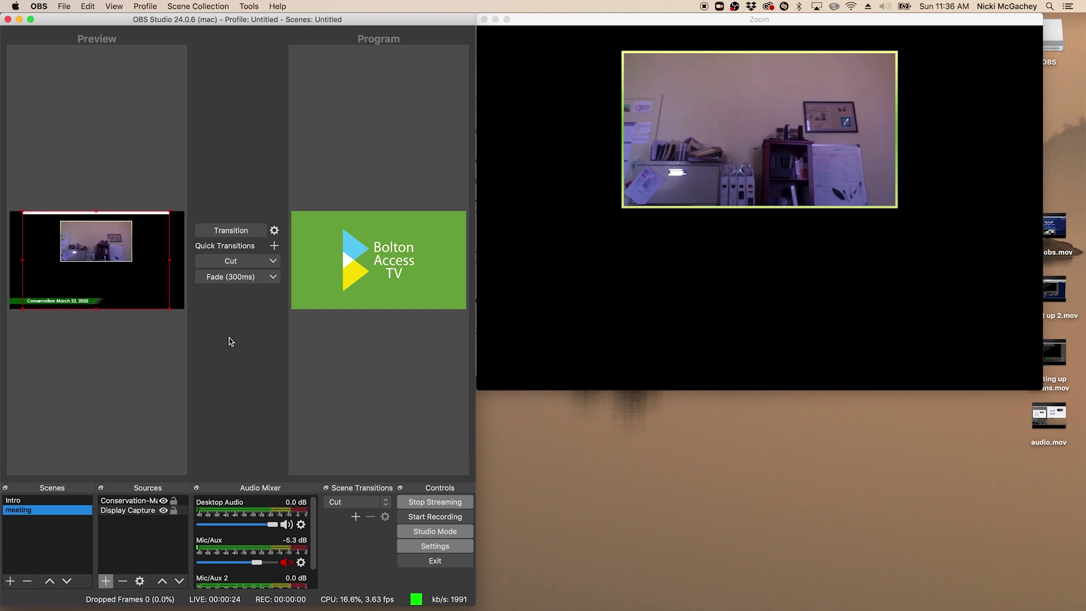
mouse_move(576, 286)
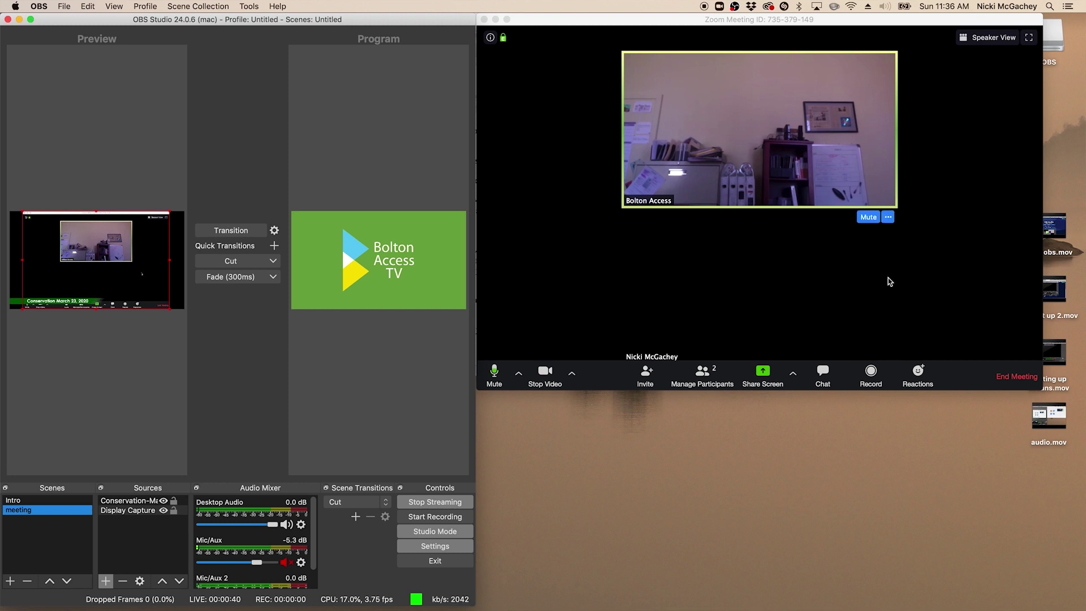
left_click(285, 562)
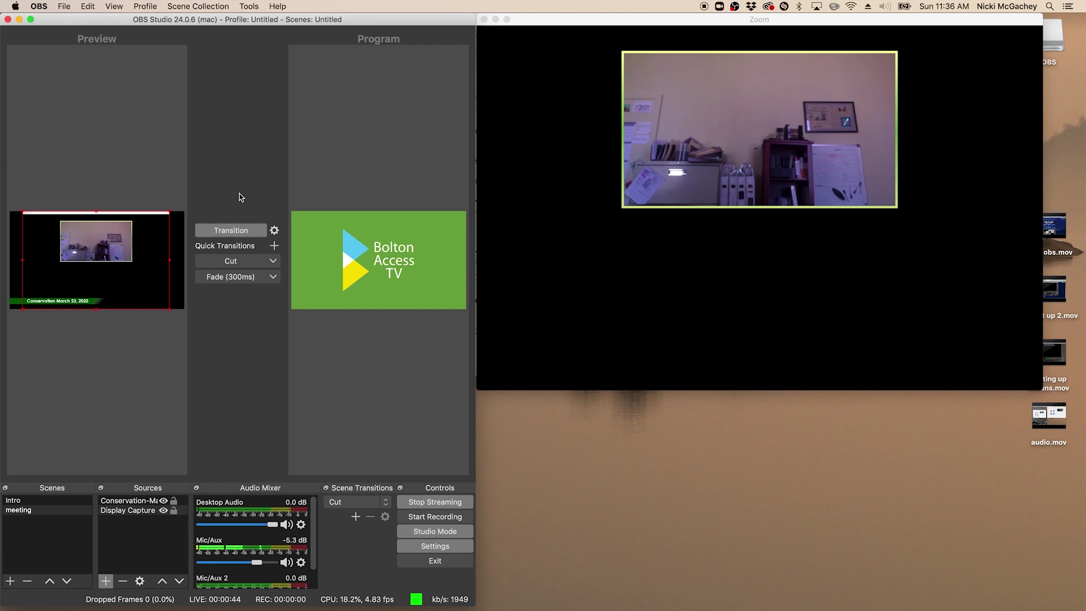
left_click(252, 235)
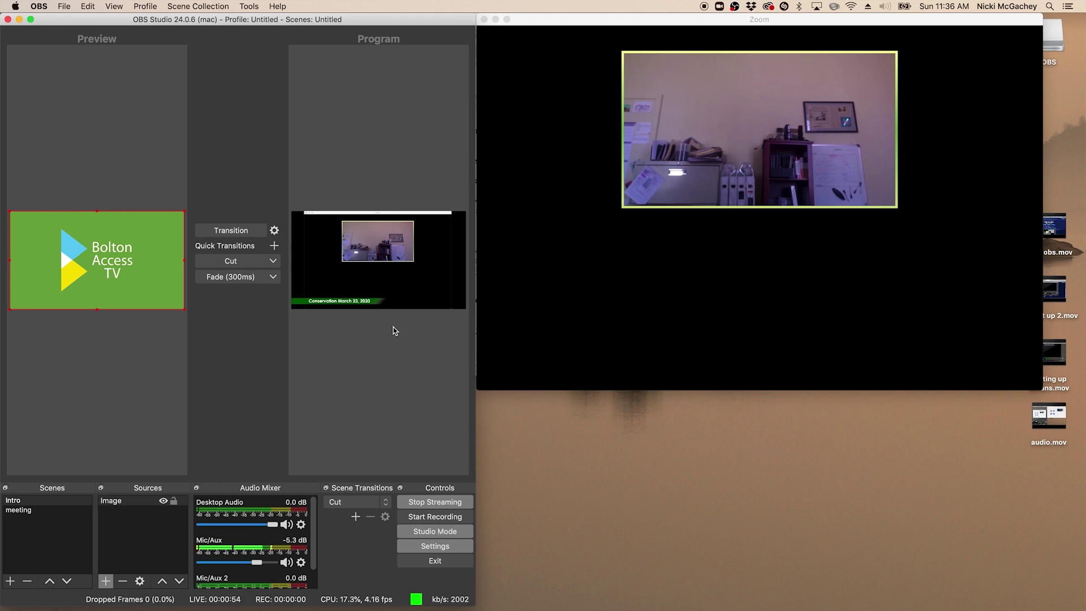
Transition back to the Bolton Access TV intro, mute Mic/Aux, and stop streaming
left_click(231, 230)
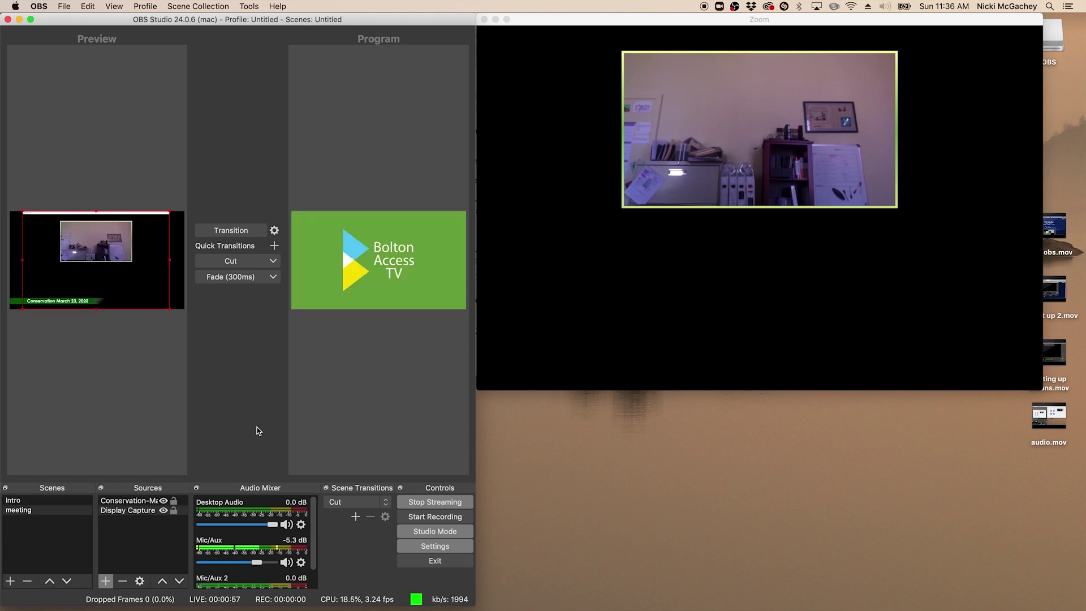
left_click(286, 562)
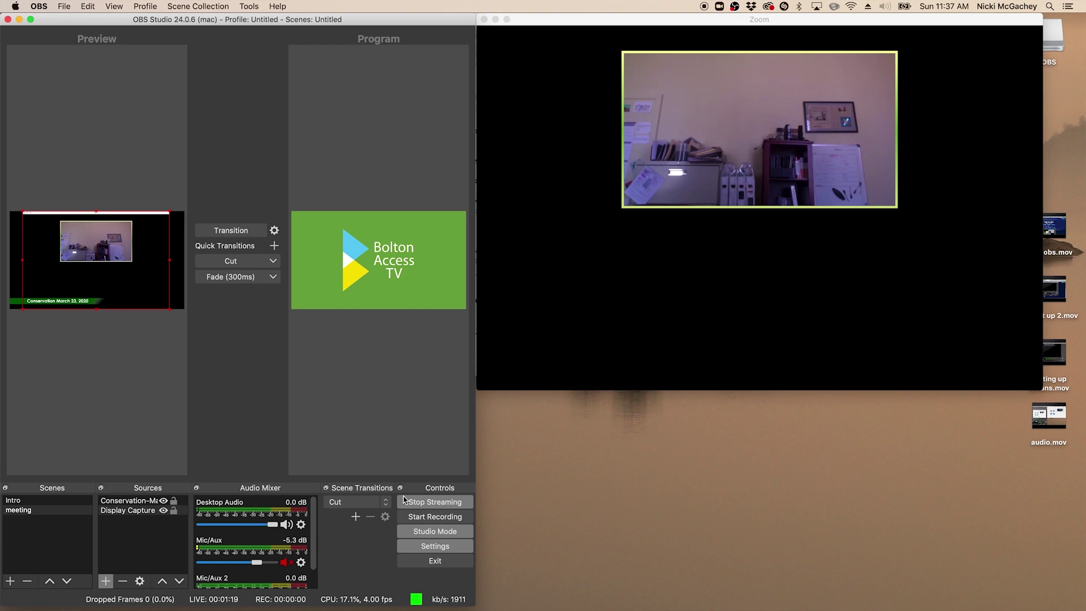
left_click(434, 502)
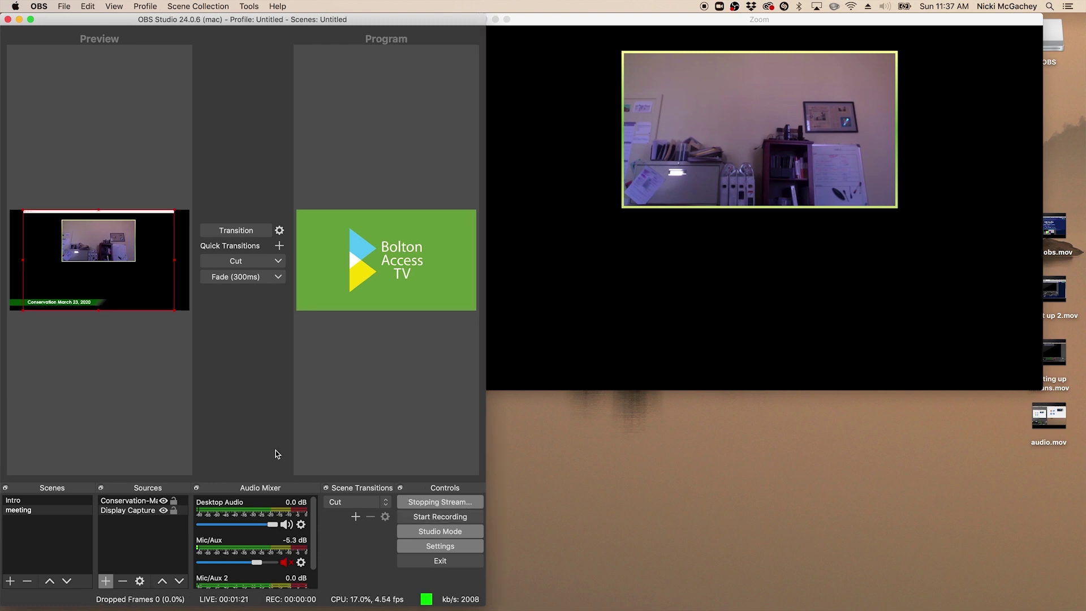